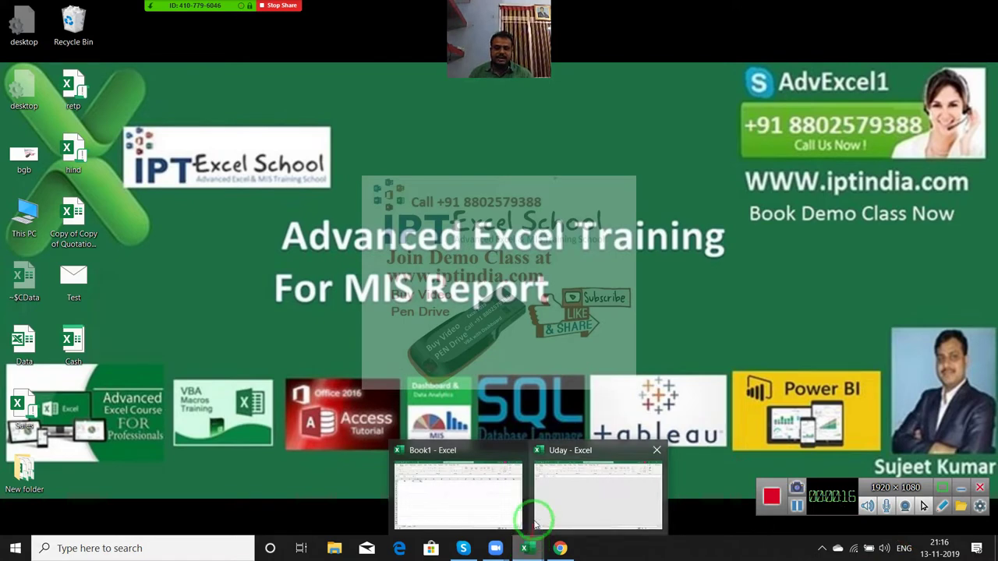
- In Book1, clear the old numbers 20, 32 and 52 from the first three columns
click(504, 499)
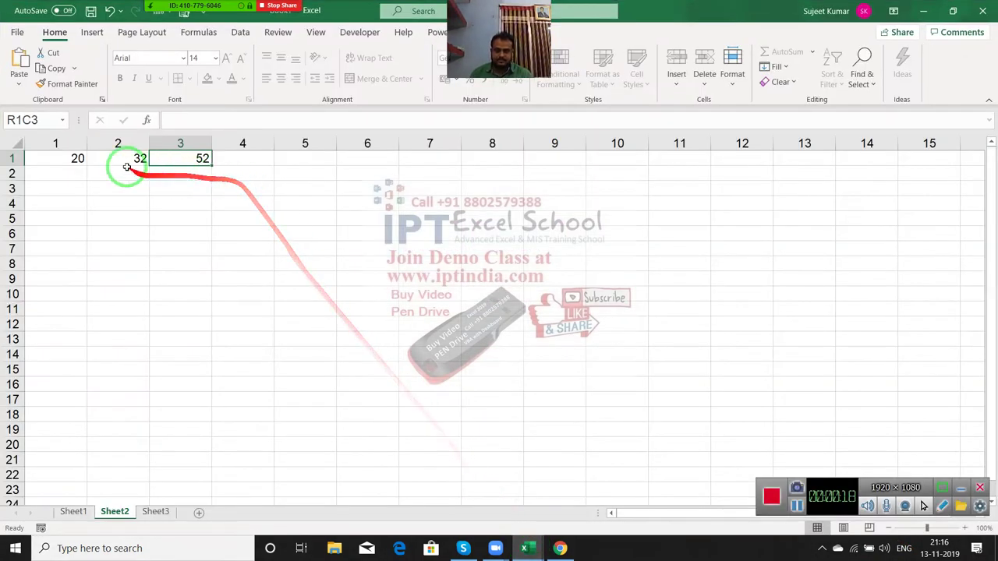
drag(62, 147, 187, 141)
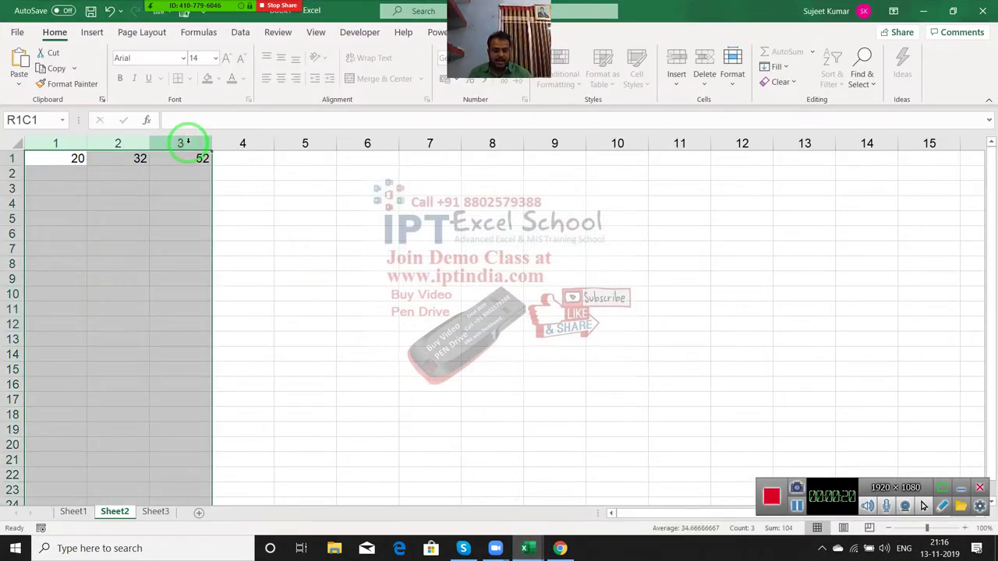
key(Delete)
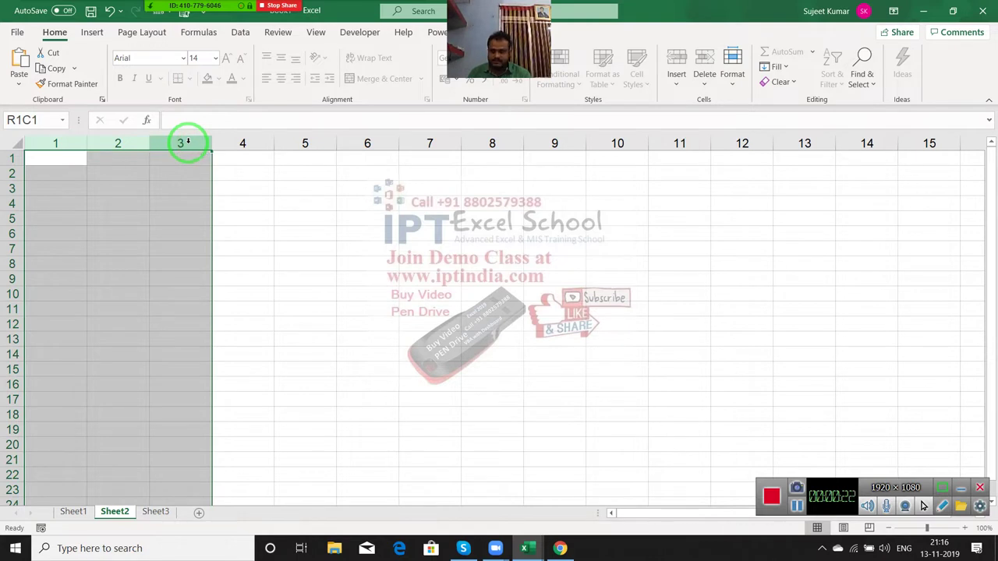
key(Left)
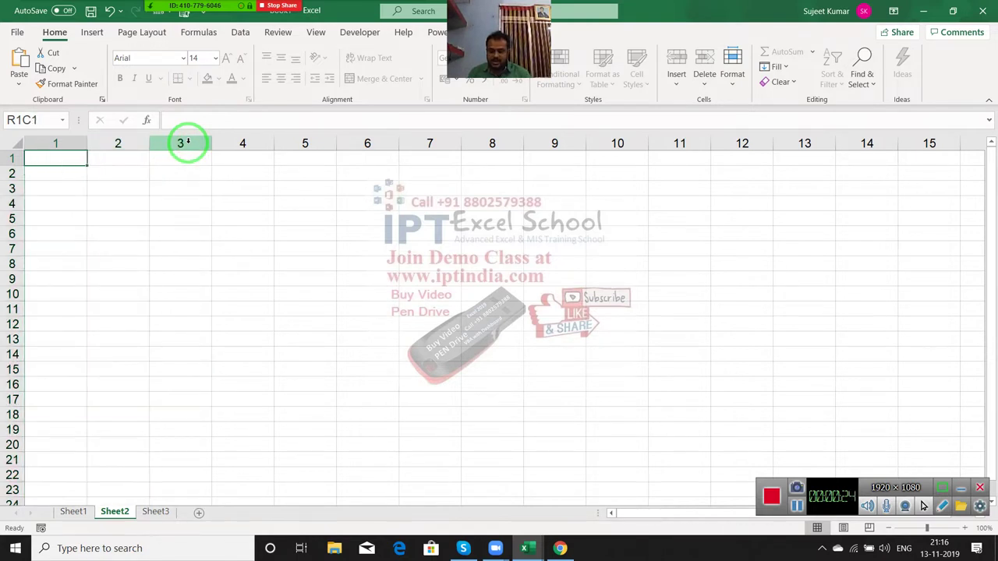
- Enter the headings Name and Store in row 1
text(Name)
key(Tab)
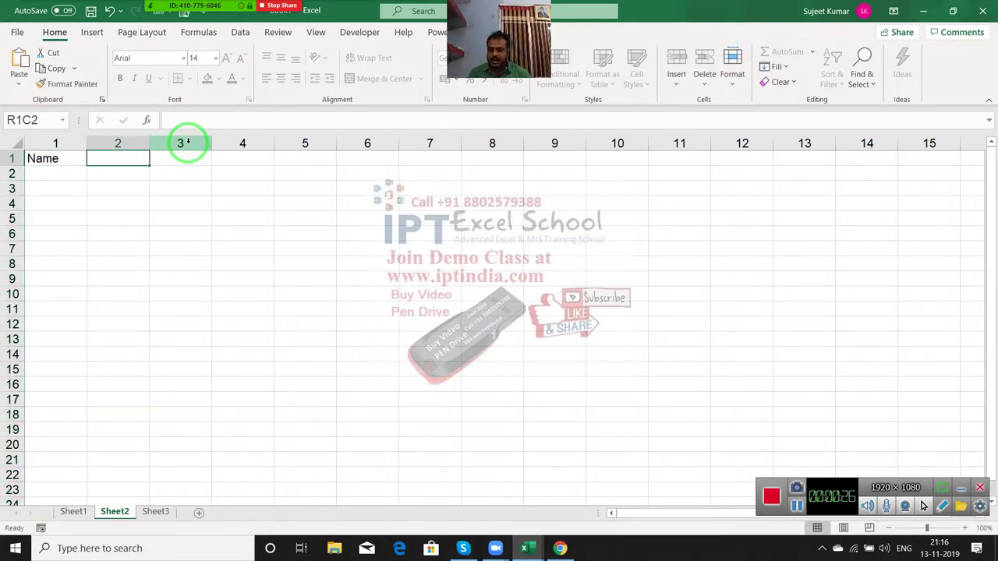
text(Store)
key(Return)
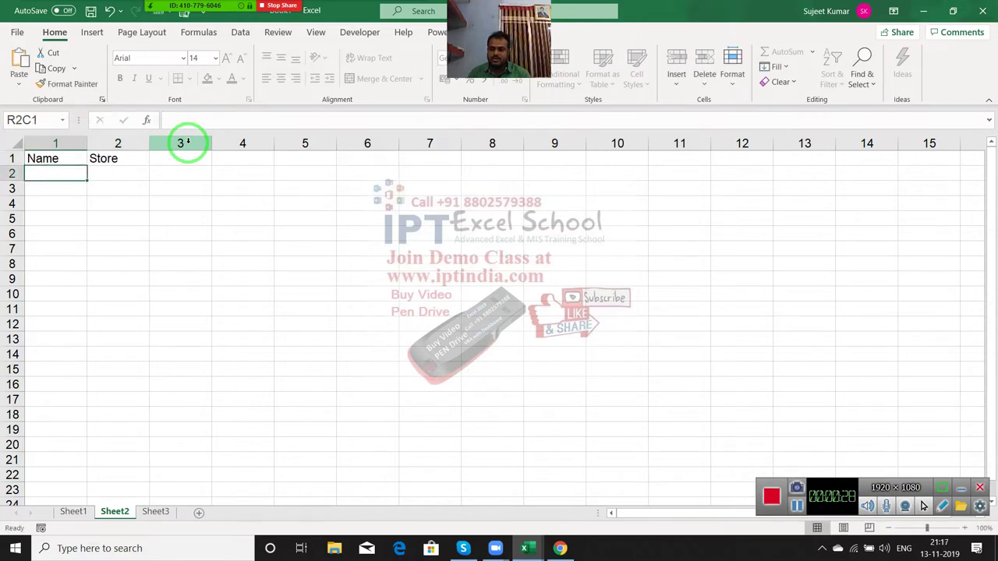
- Enter a first name in A2 and fill the name list down to row 18
text(Puja)
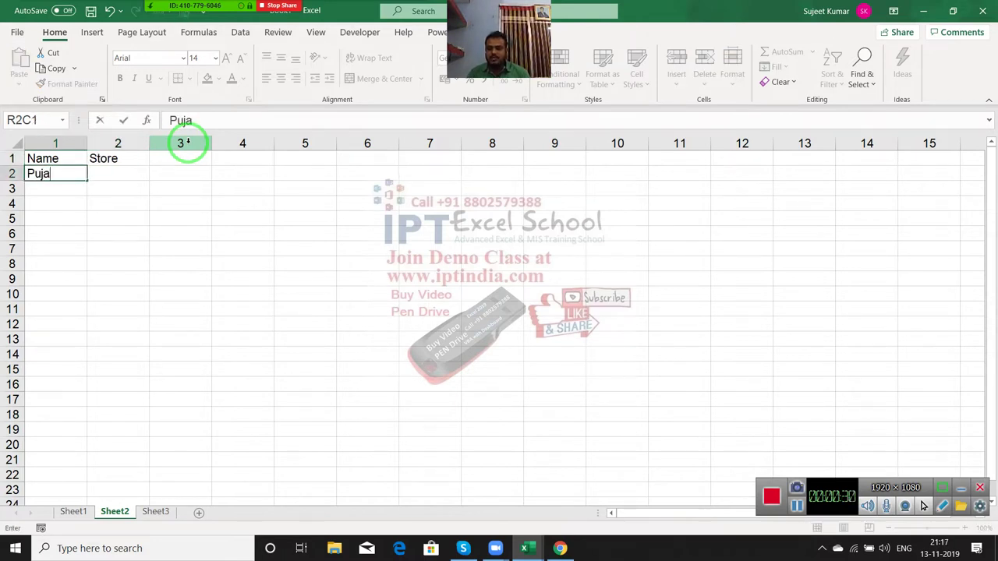
key(Return)
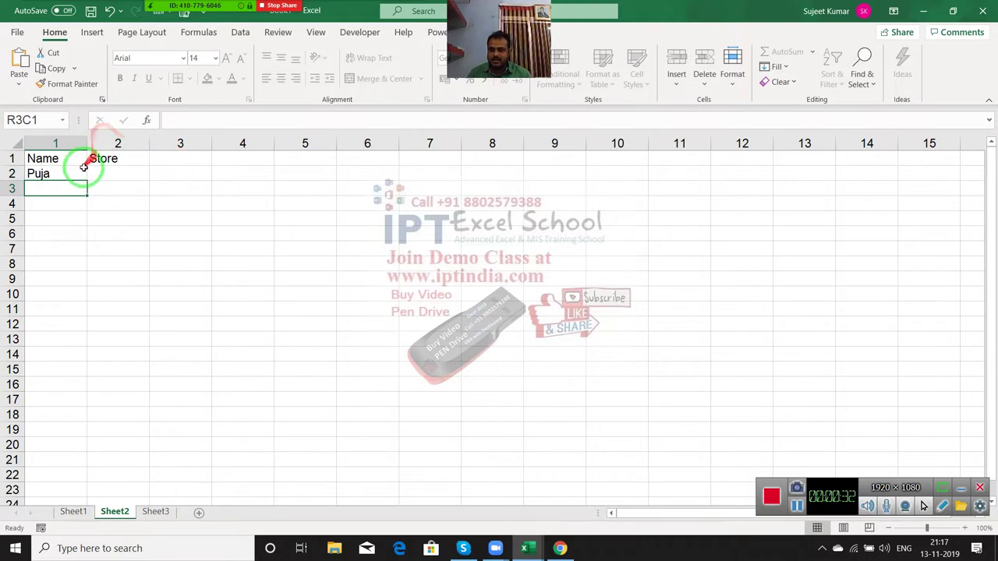
click(83, 176)
drag(84, 176, 103, 417)
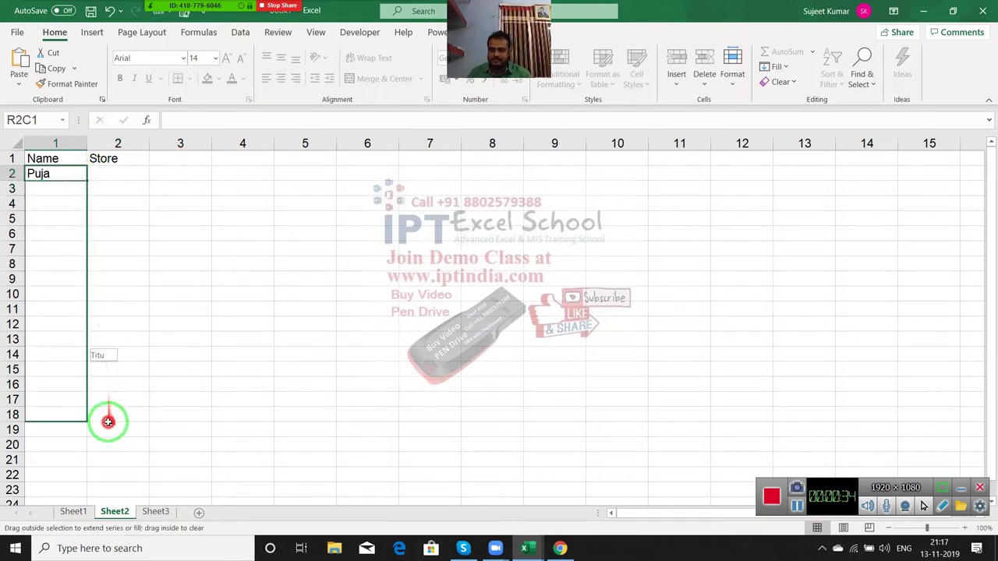
click(118, 179)
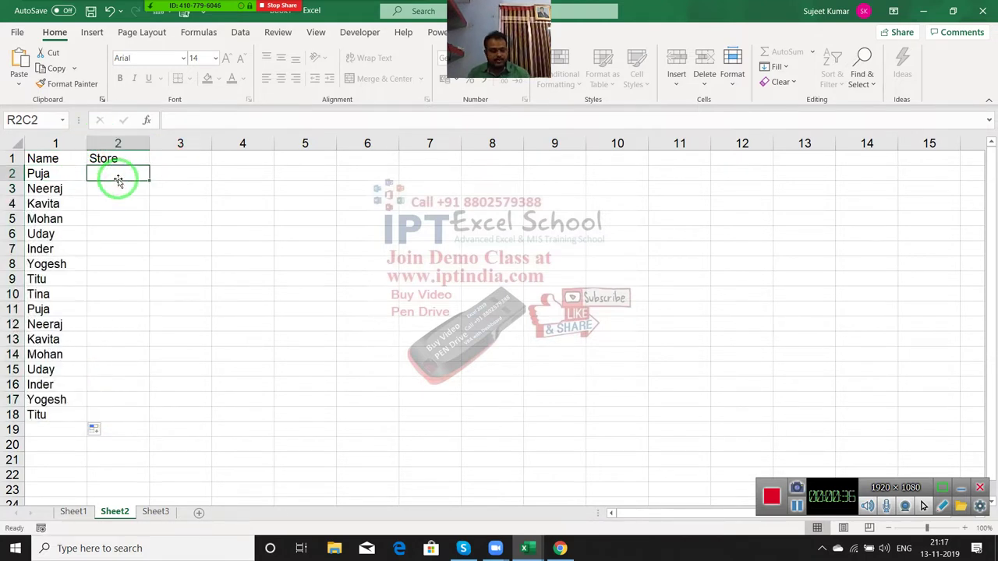
- Replace the Store heading in B1 with Score
text(=na)
key(Escape)
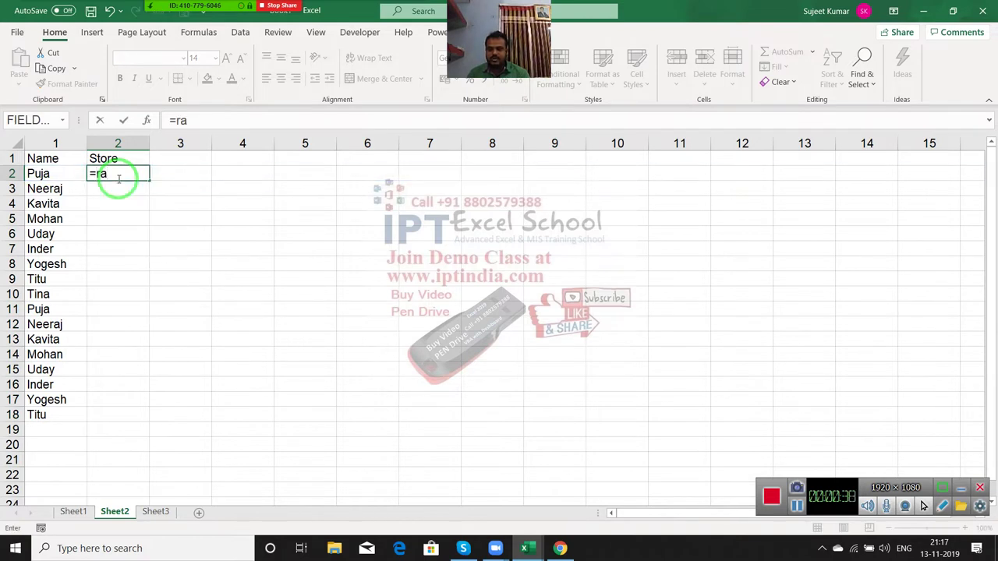
key(Escape)
key(Up)
key(Delete)
text(Sc)
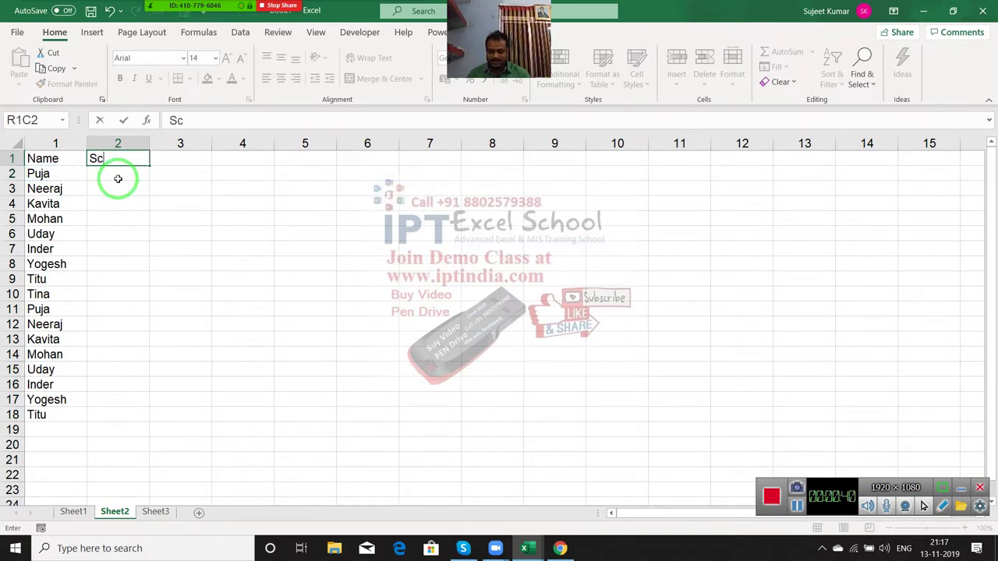
text(ore)
key(Return)
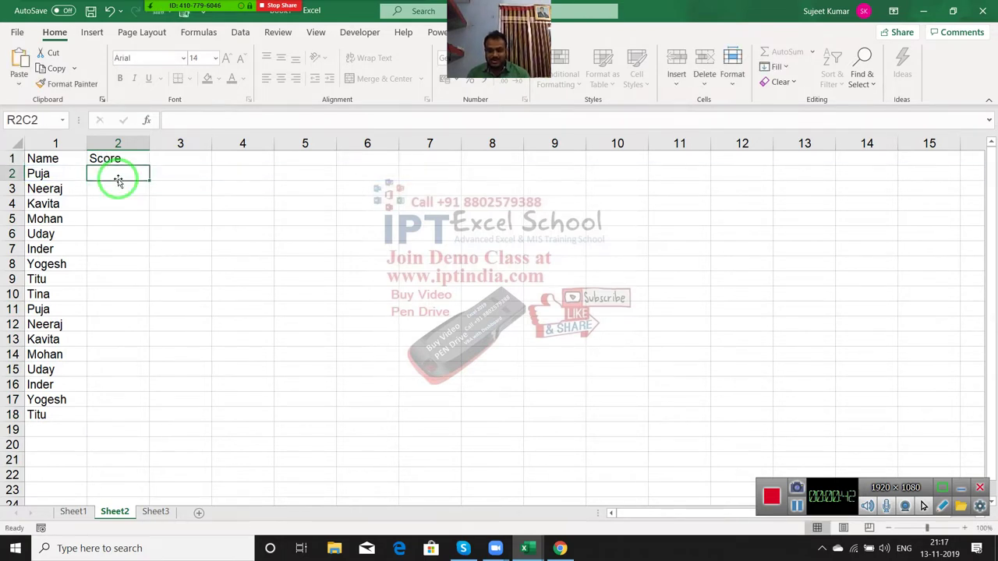
- Enter a RANDBETWEEN formula in B2 and fill it down the Score column to row 18
text(=ran)
key(Down)
key(Tab)
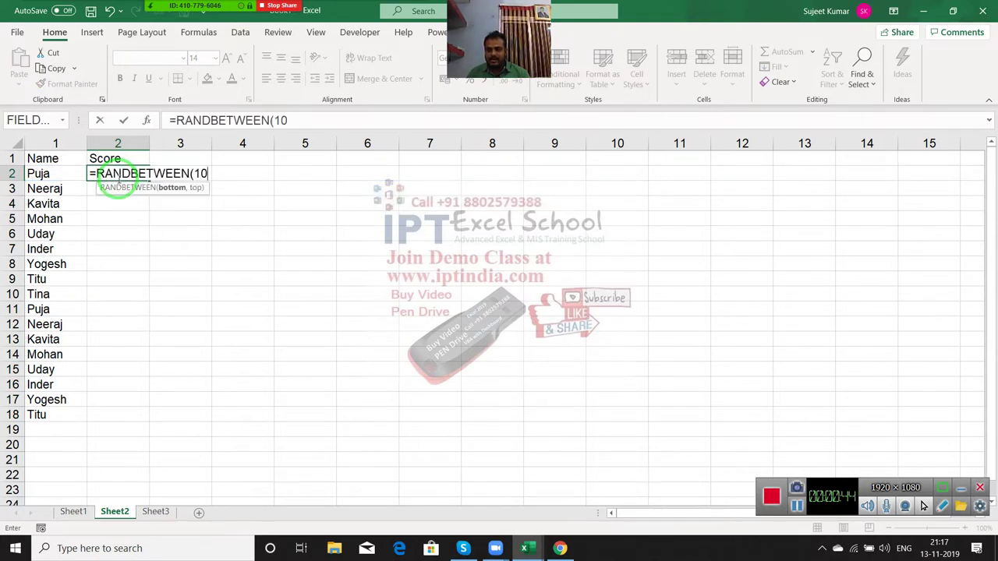
text(m)
key(BackSpace)
text(,90)
key(Return)
key(Left)
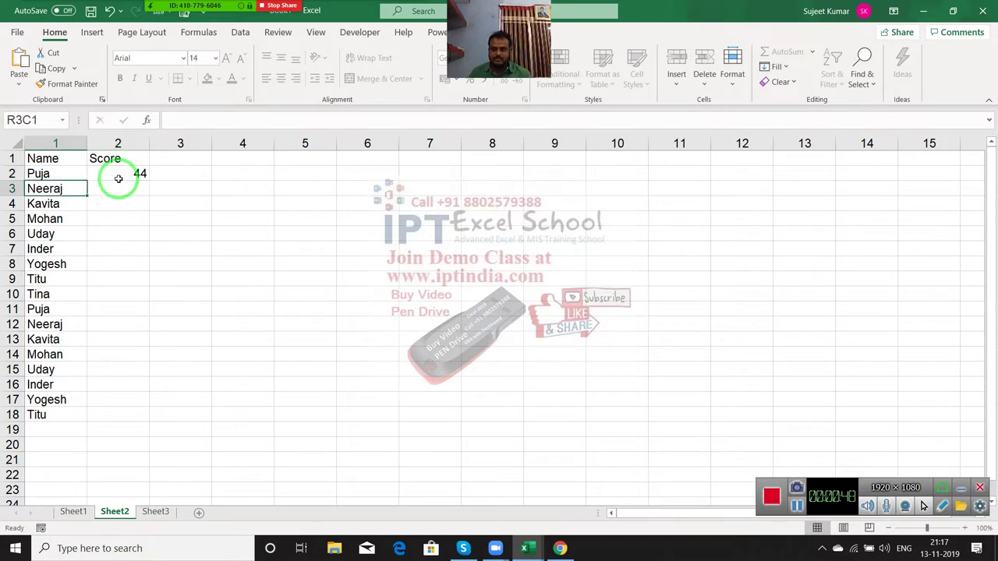
key(ctrl+Down)
key(Right)
key(ctrl+shift+Up)
key(ctrl+d)
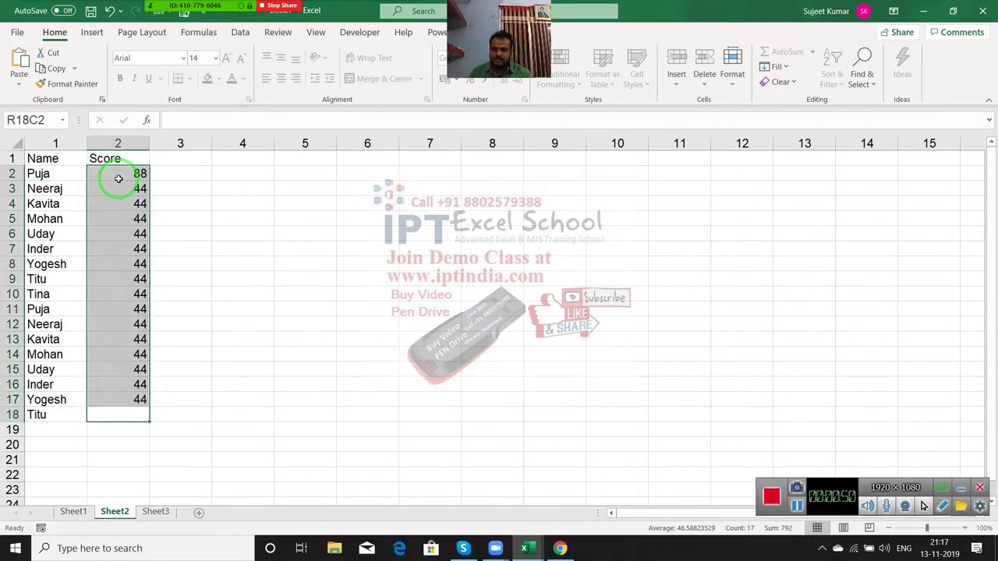
key(Up)
key(Up)
key(Up)
key(Up)
key(Up)
key(Up)
key(Up)
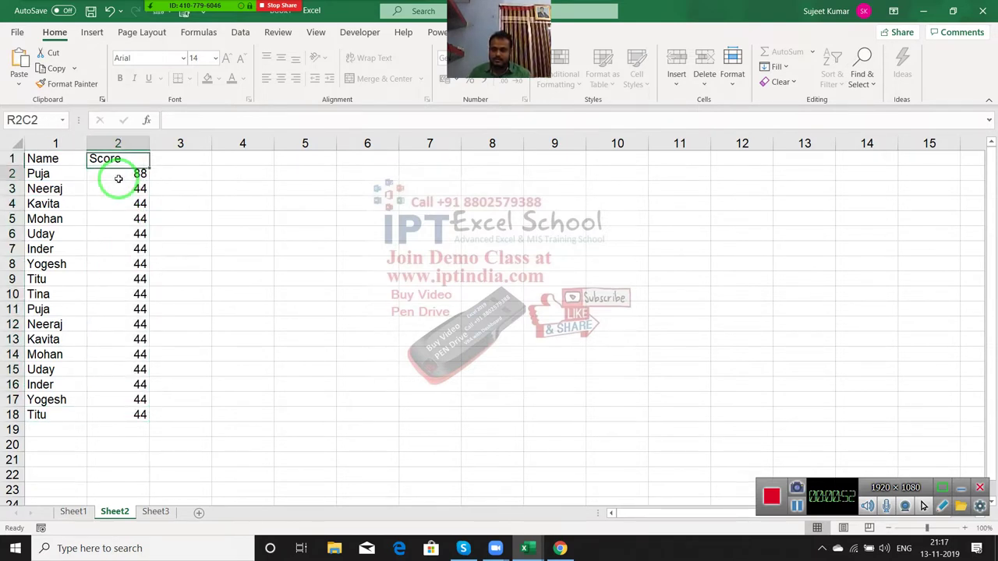
- Re-enter =RANDBETWEEN(10,90) in B2 and fill it down B2:B18
text(=r)
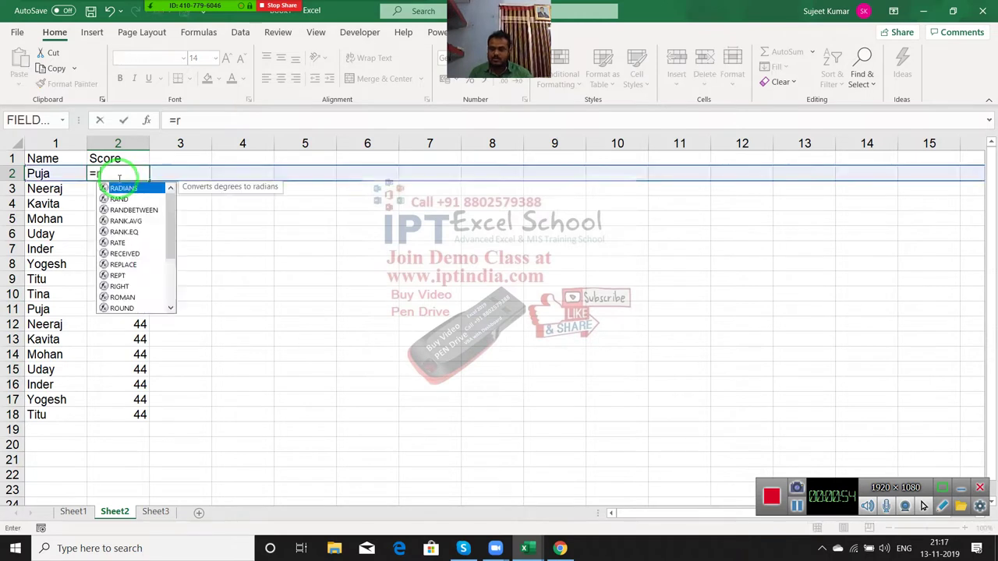
text(an)
key(Down)
key(Tab)
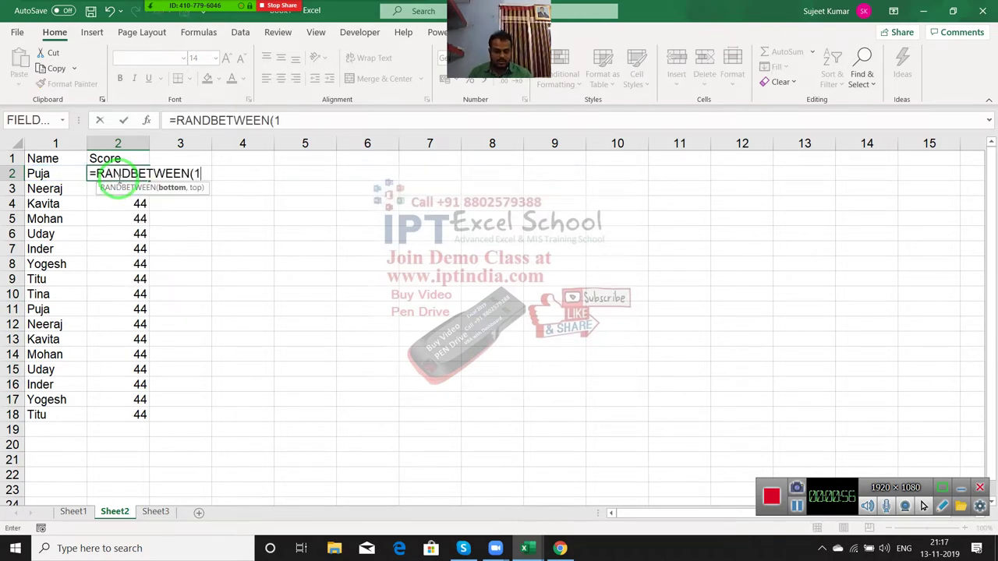
text(0,90)
key(Return)
key(Up)
key(ctrl+shift+Down)
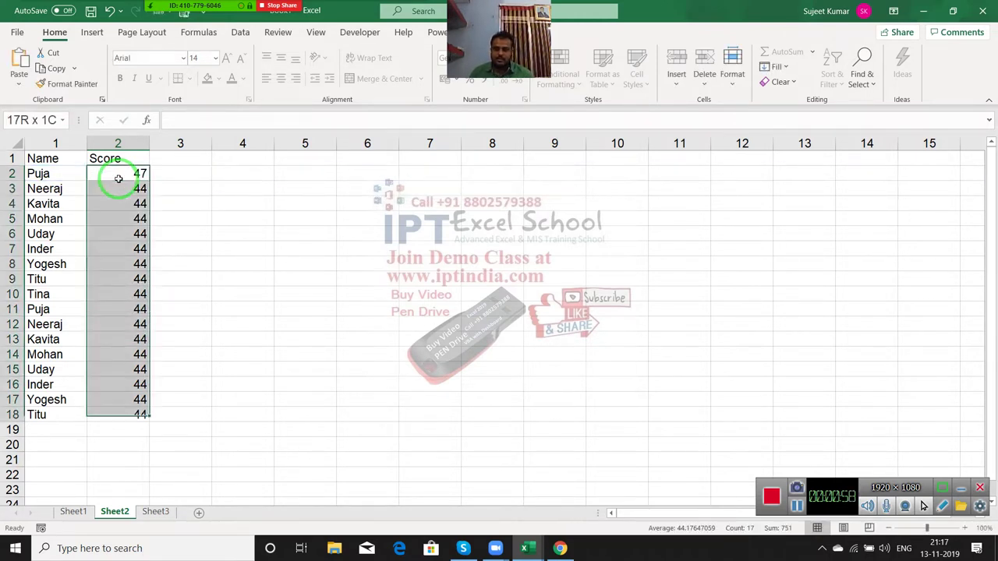
key(ctrl+d)
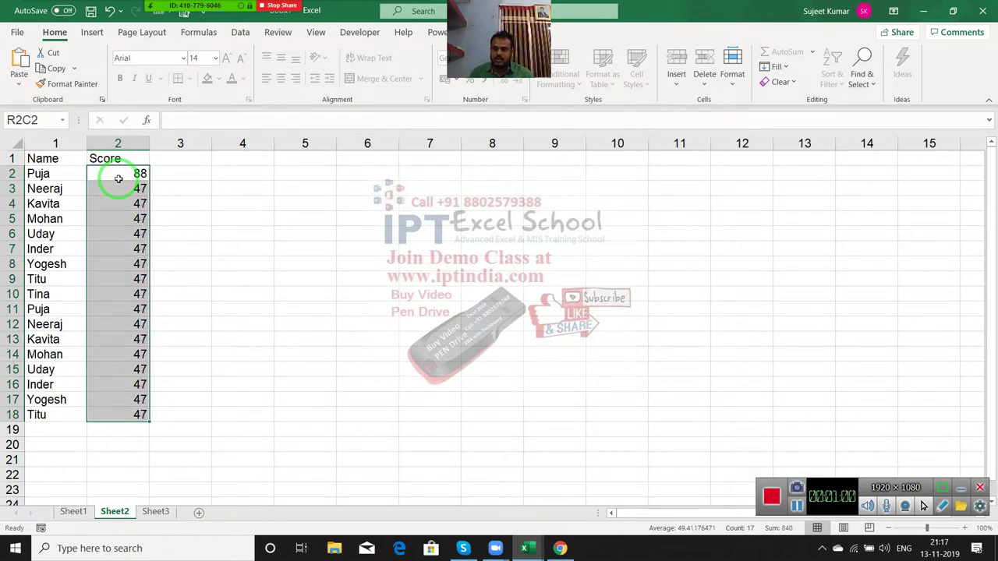
click(118, 179)
key(Down)
key(Down)
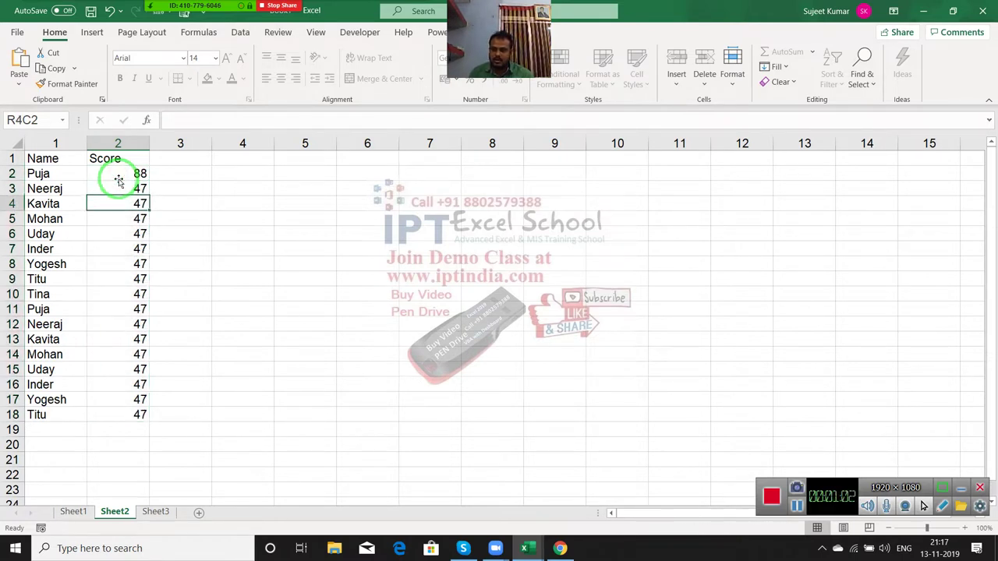
key(Up)
key(Up)
key(Up)
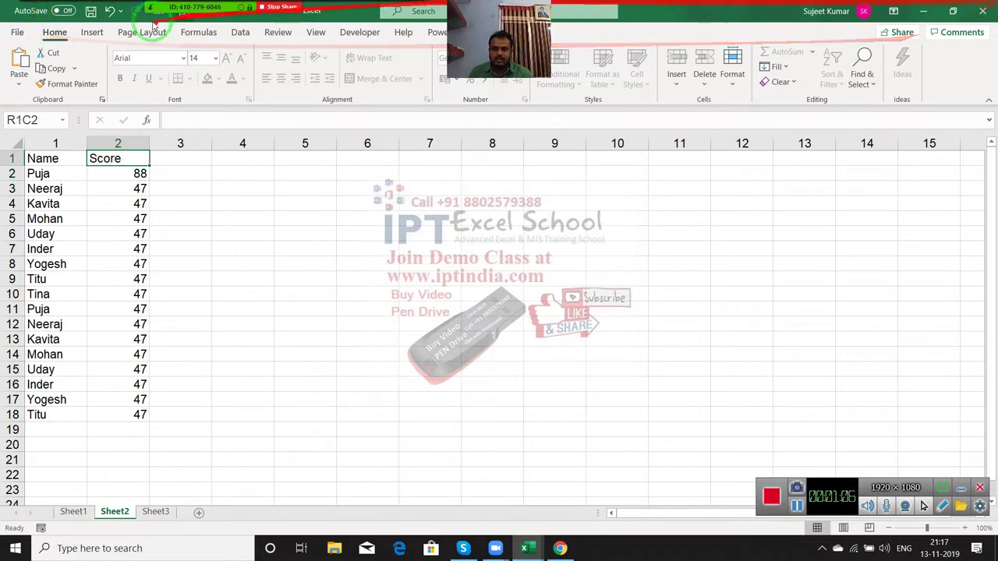
- Close the practice workbook and Uday.xlsx without saving changes
click(982, 15)
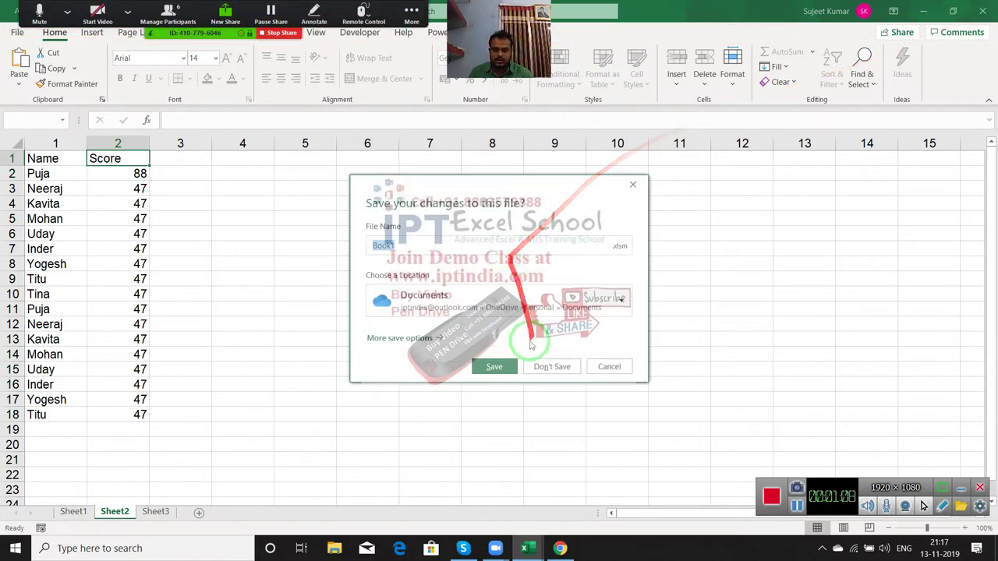
click(548, 369)
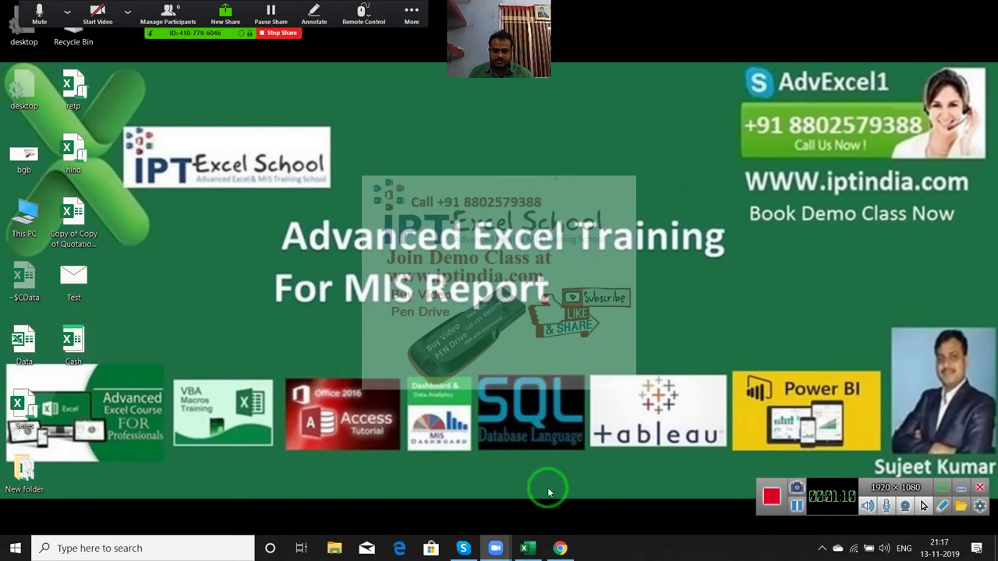
click(529, 548)
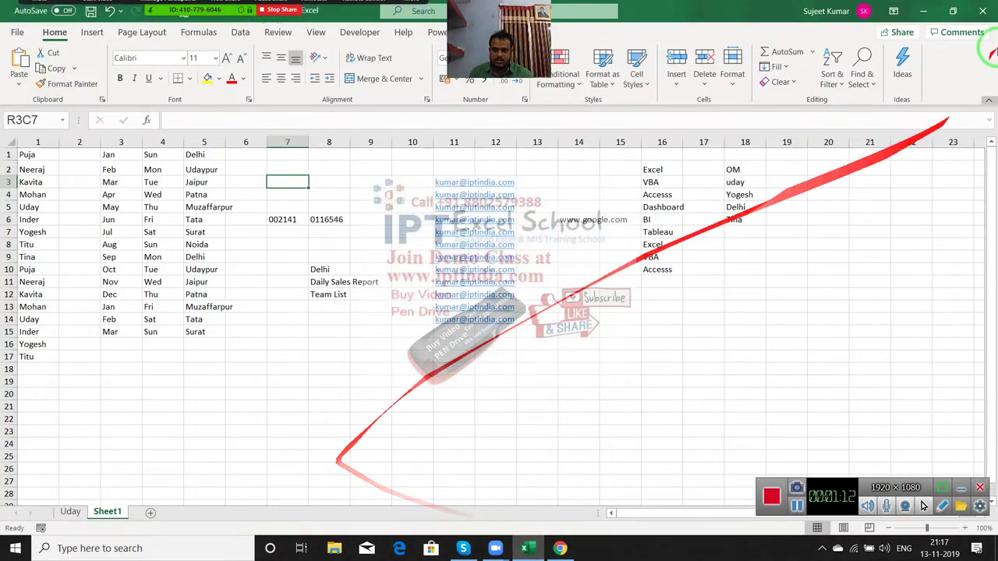
click(980, 16)
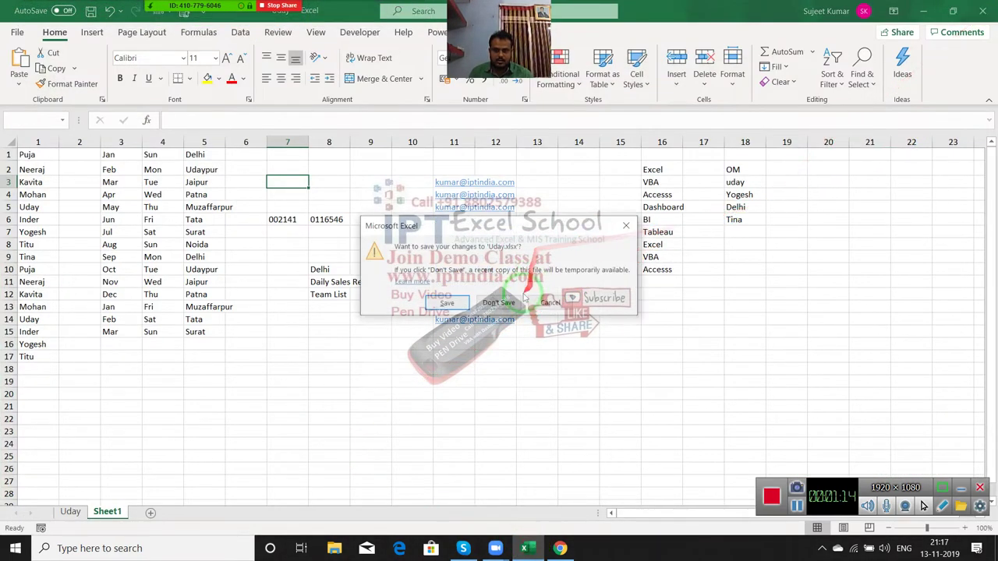
click(503, 305)
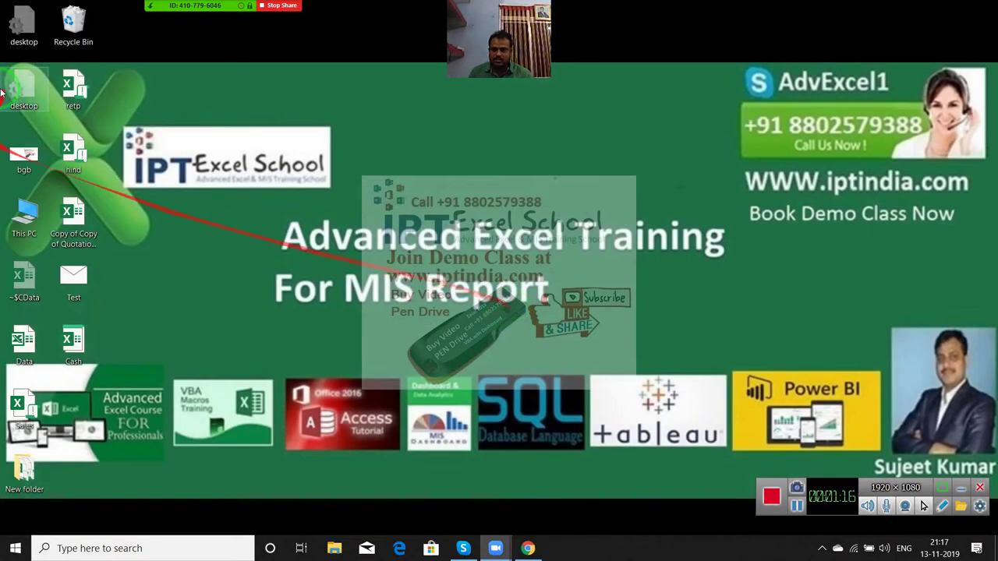
- Launch Excel from Windows search
click(197, 538)
text(exc)
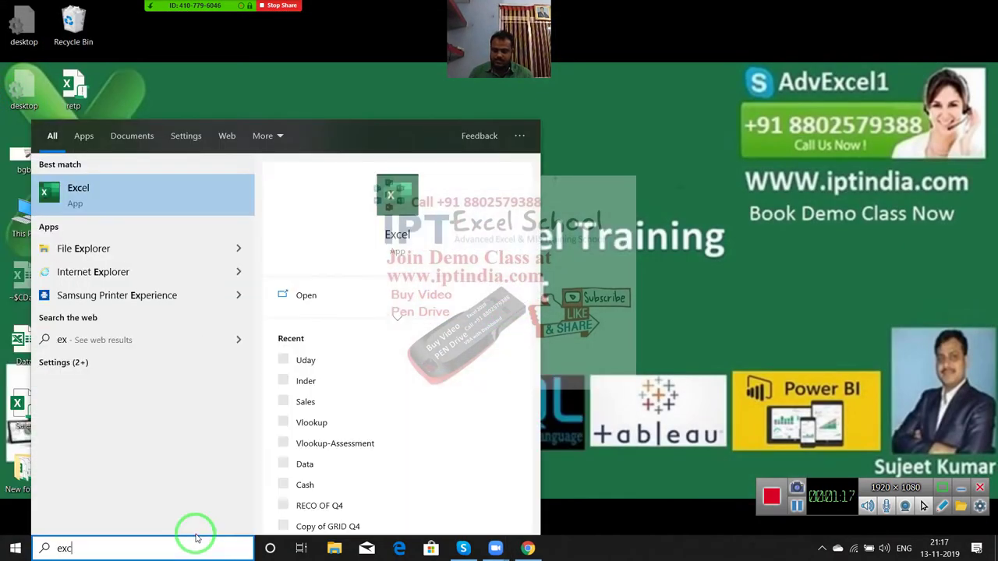
text(e)
mouse_move(193, 542)
mouse_down()
mouse_move(246, 445)
mouse_move(616, 197)
mouse_up()
click(384, 233)
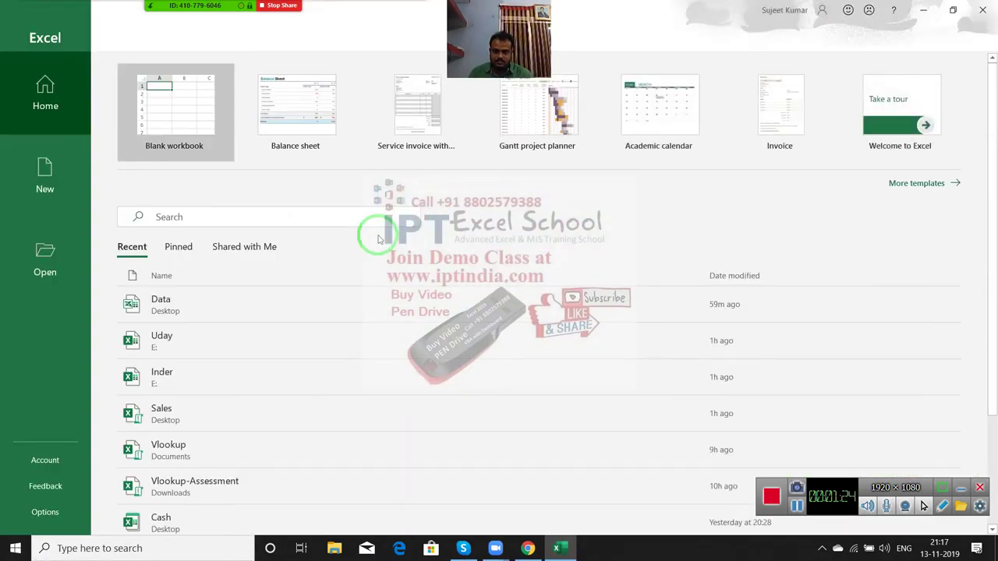
drag(374, 251, 245, 99)
- Create a blank workbook and uncheck R1C1 reference style in the Formulas options
click(195, 111)
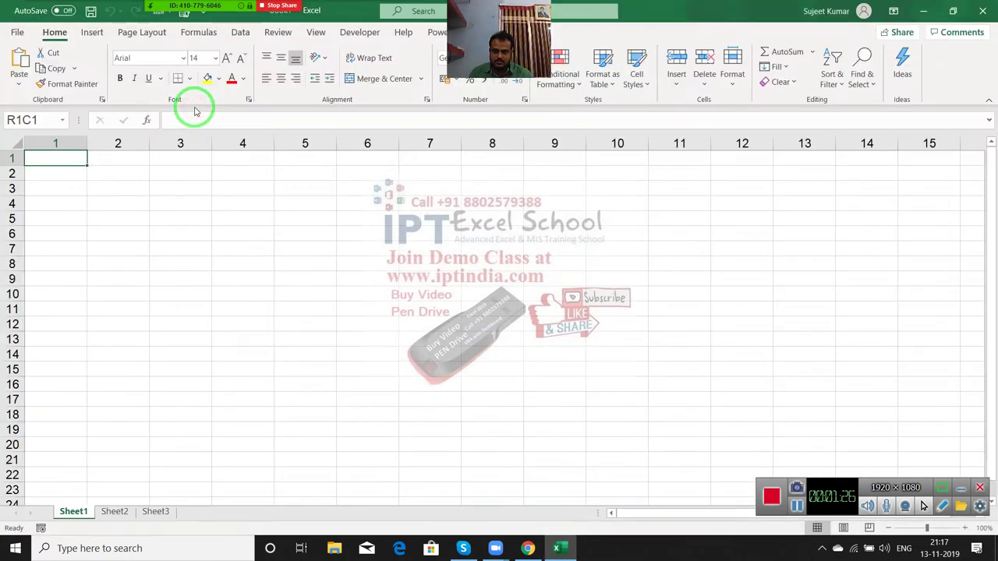
click(17, 32)
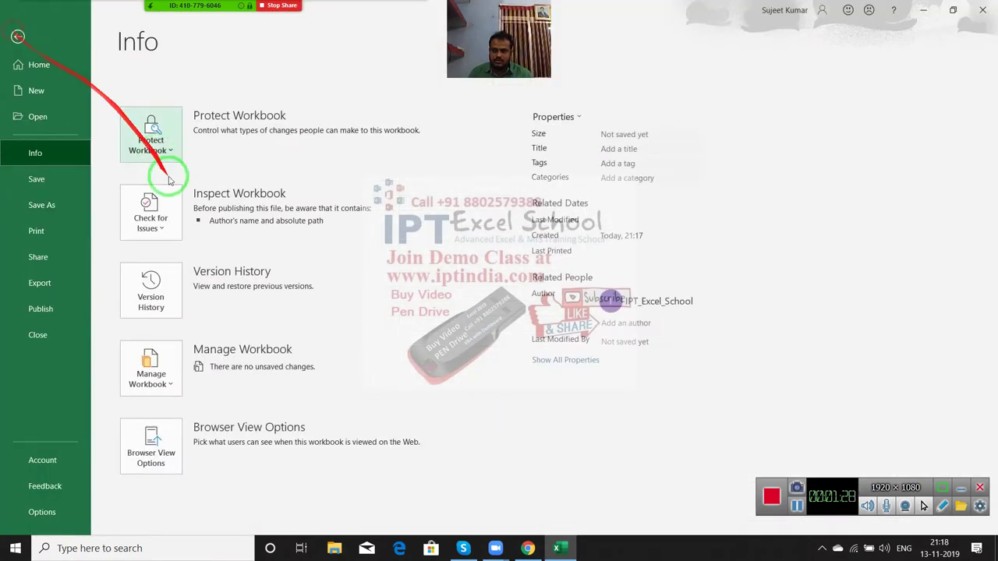
click(43, 512)
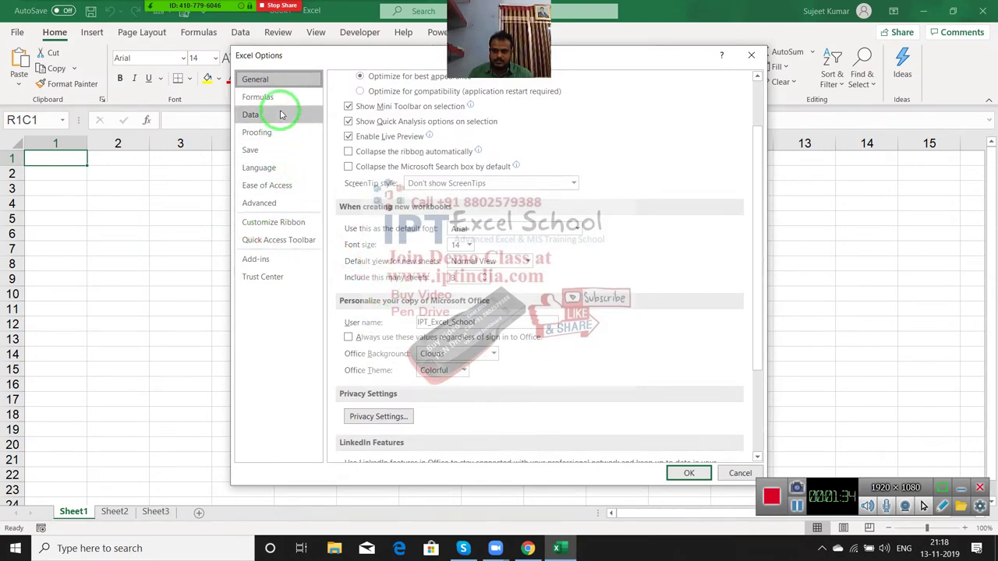
click(281, 103)
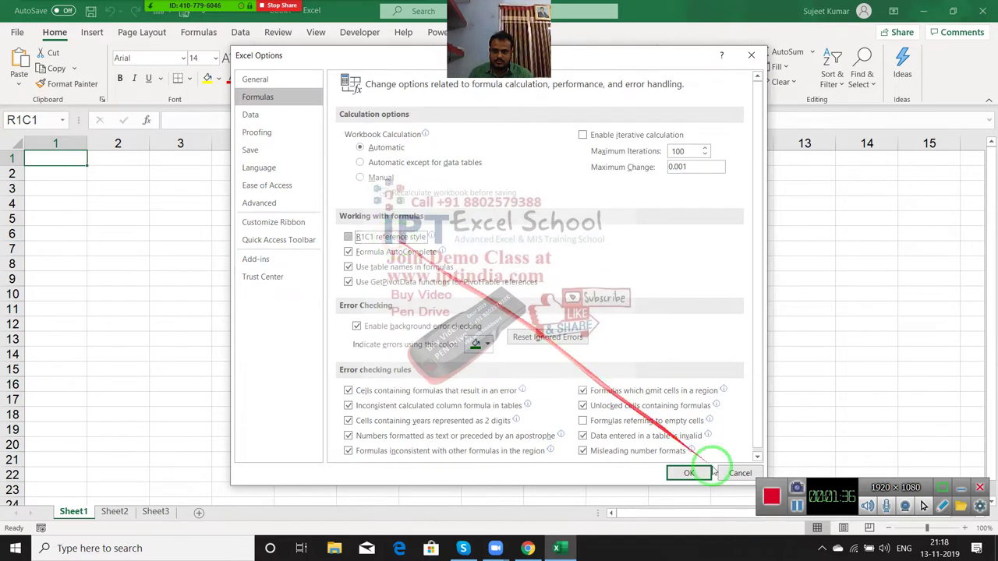
click(690, 474)
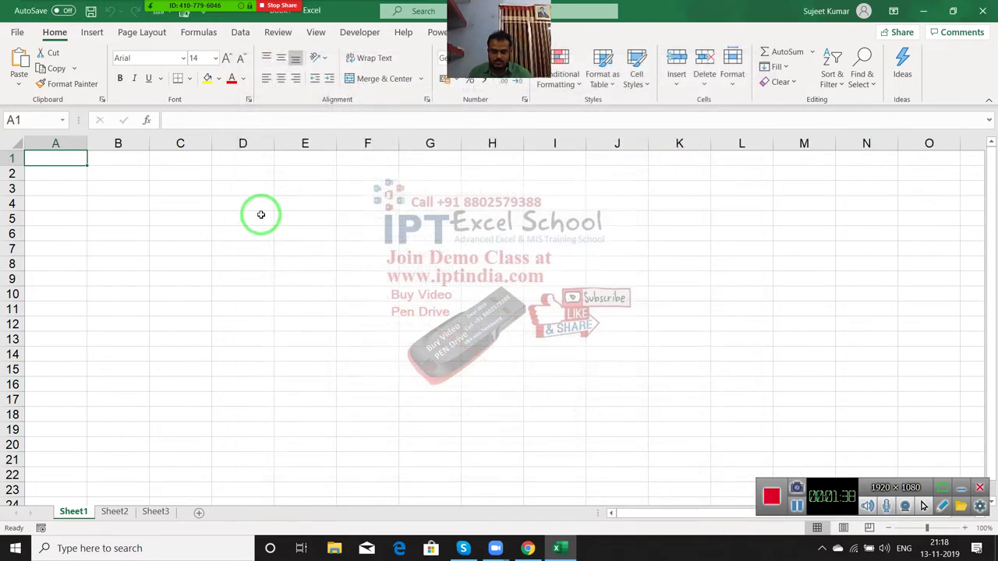
- Fill A1:A20 with =RANDBETWEEN(10,90) and copy the column into column B
text(=ra)
key(Down)
key(Down)
key(Tab)
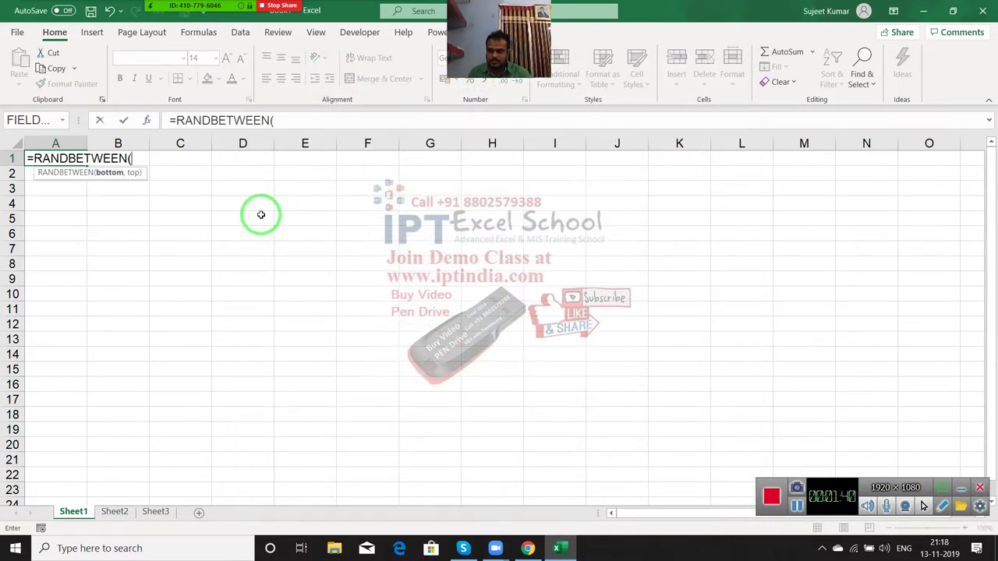
text(10,90)
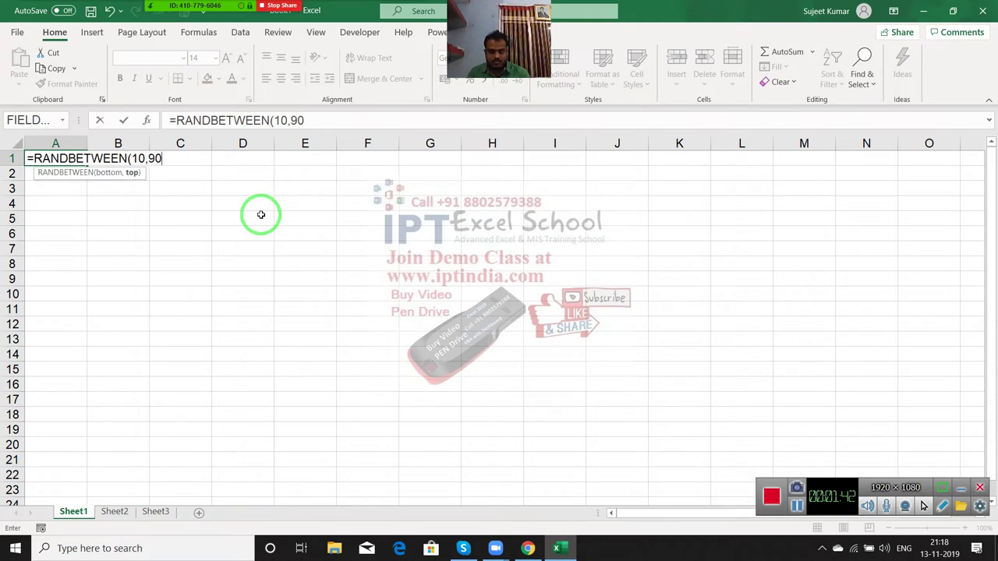
key(Return)
key(Up)
key(Down)
key(Up)
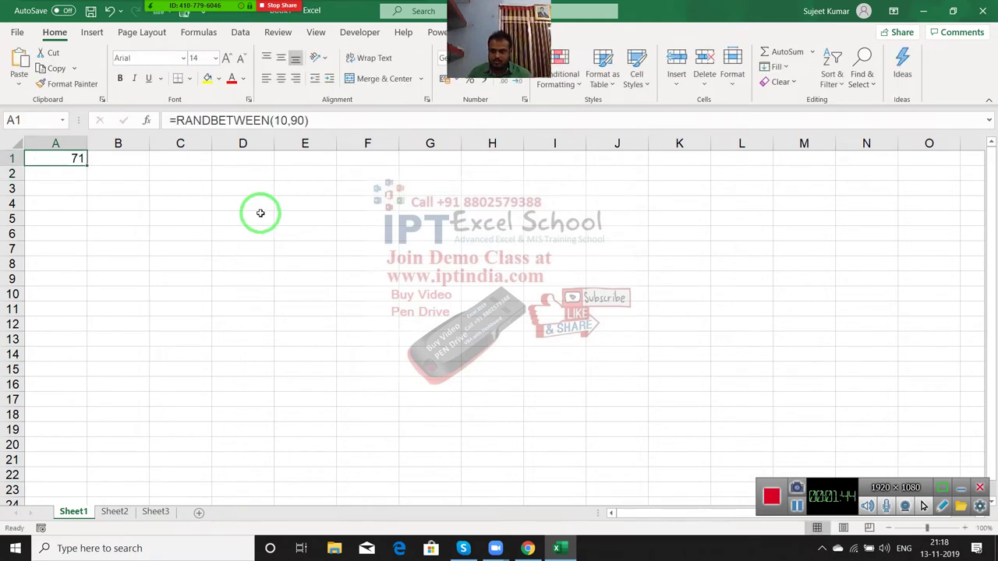
key(shift+Down)
key(shift+Down)
key(shift+Down)
key(shift+Down)
key(shift+Down)
key(shift+Down)
key(shift+Down)
key(ctrl+d)
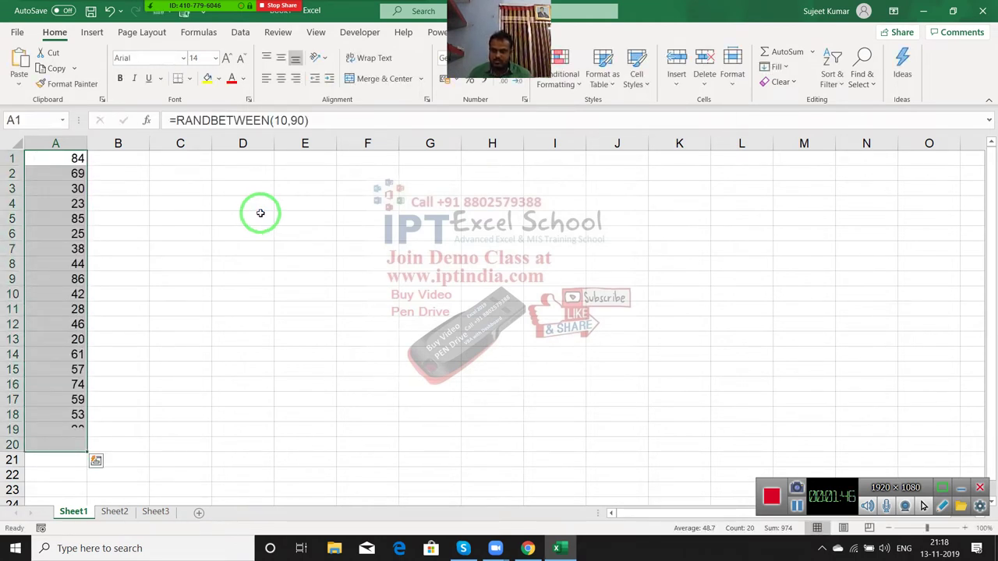
key(ctrl+c)
key(Right)
key(ctrl+v)
- Type Puja in A1, autofill the repeating names down column A, and insert a row above
key(Left)
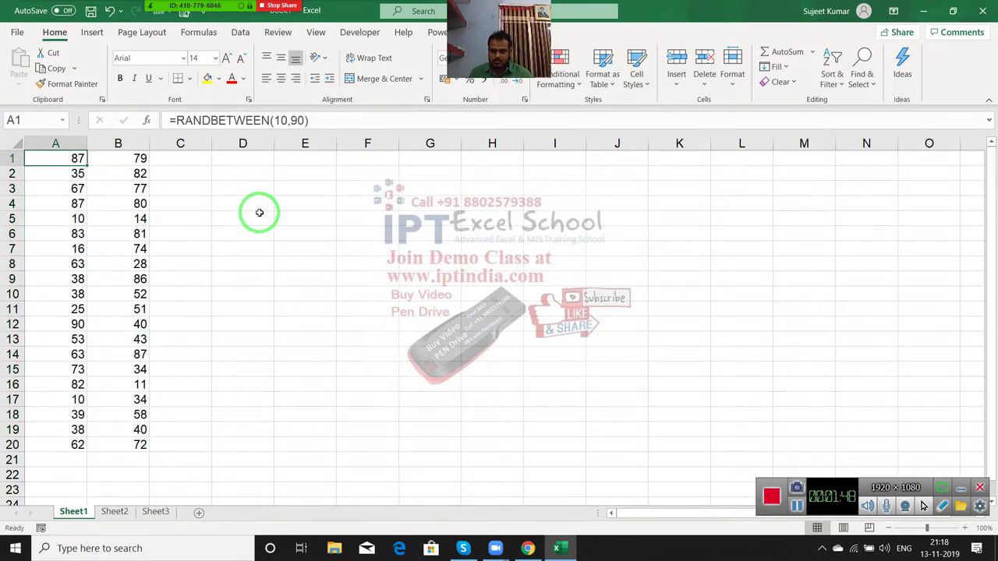
text(pUJA)
key(Return)
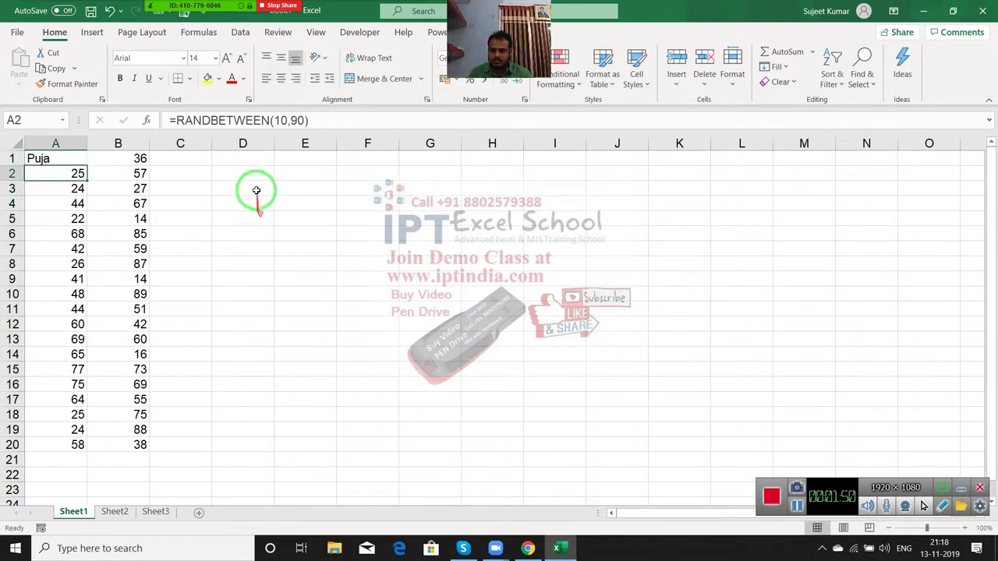
click(77, 158)
key(F9)
key(Return)
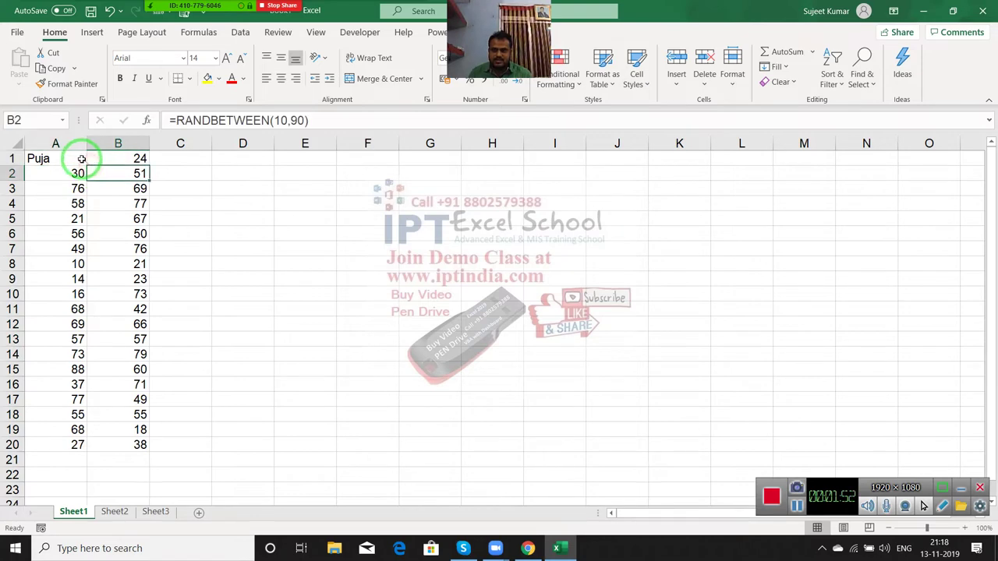
click(78, 158)
key(ctrl+shift+Down)
double_click(88, 163)
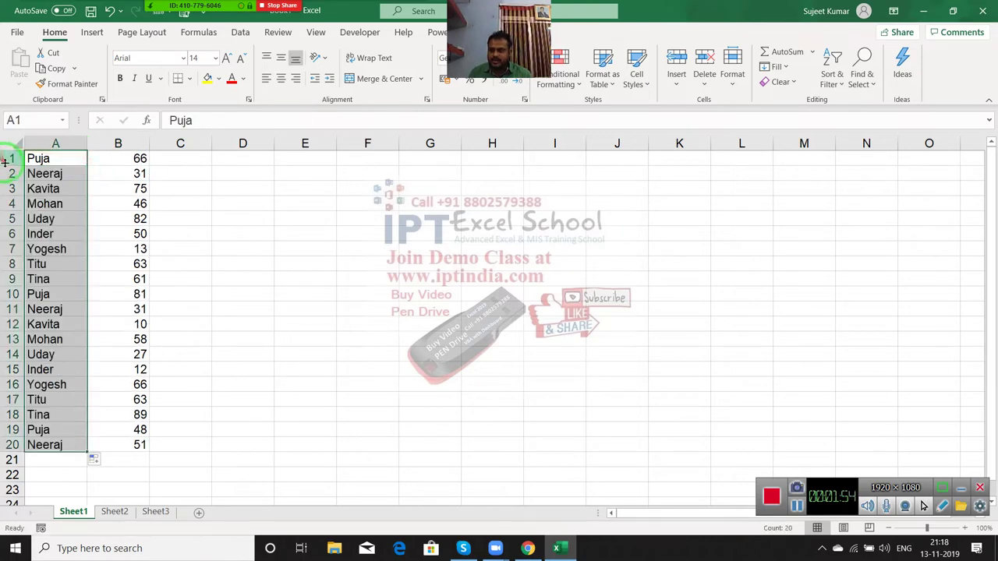
click(9, 159)
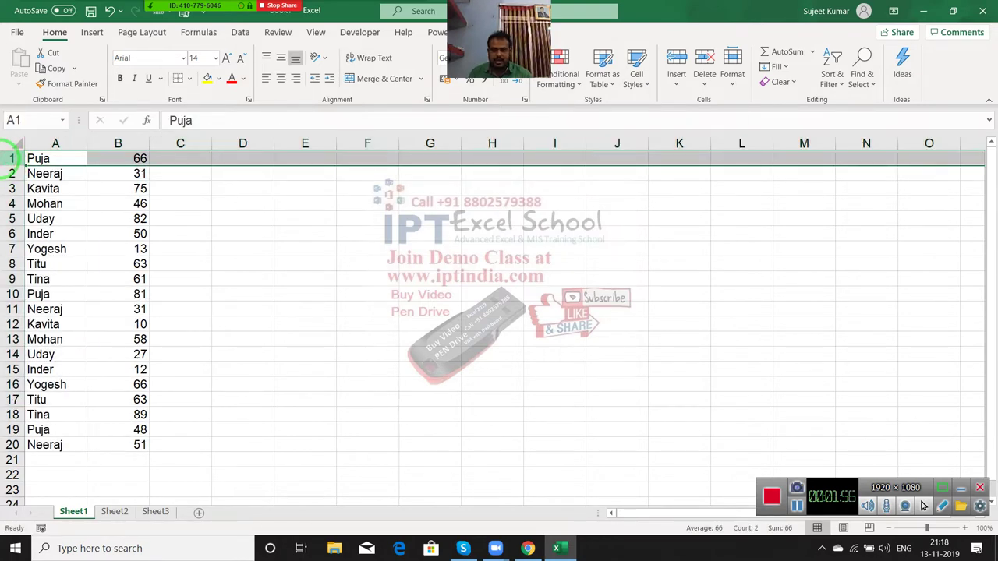
key(ctrl+shift+equal)
- Enter the headings Name in A1 and Score in B1
text(Name)
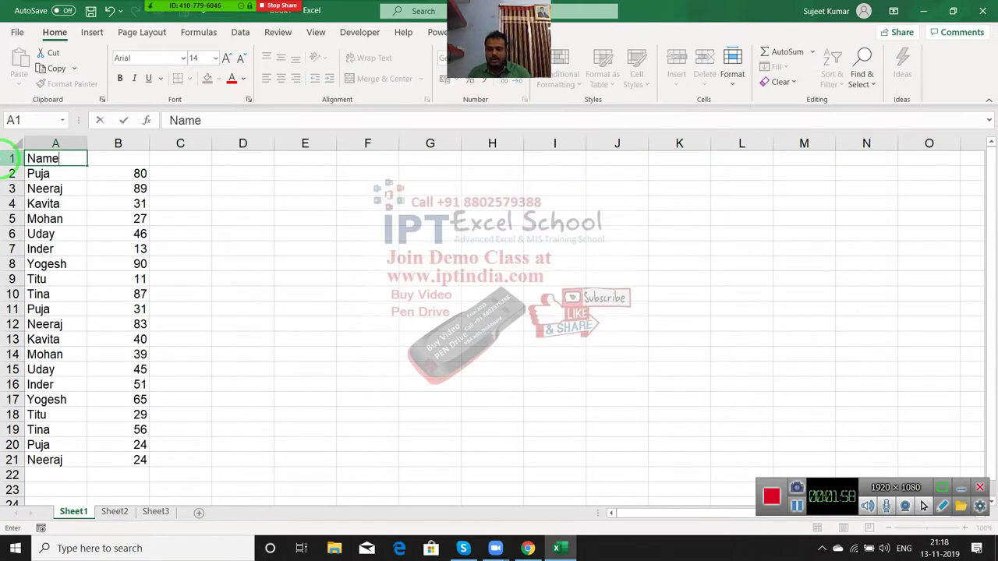
key(Tab)
text(Sc)
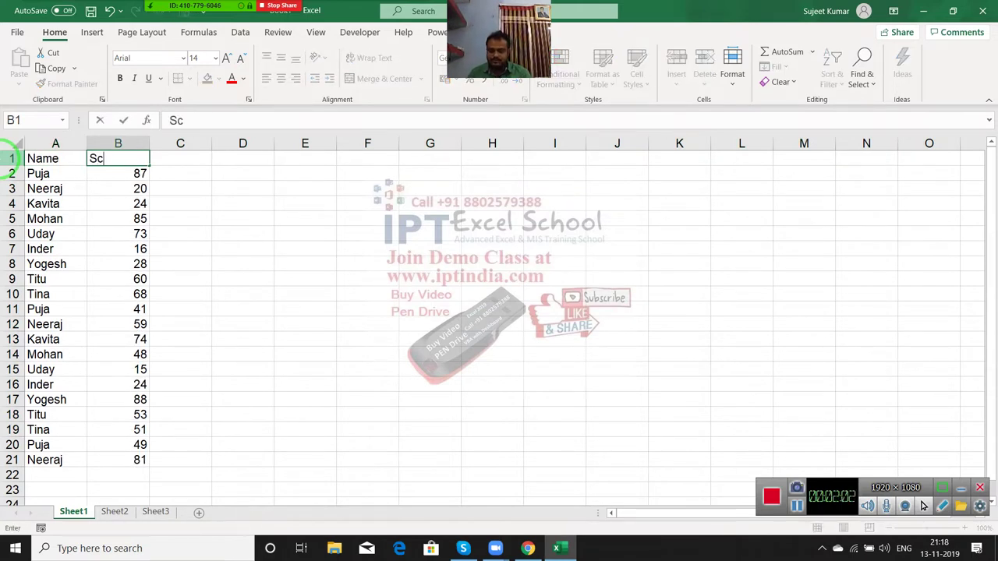
key(Return)
- Copy the names and scores and paste them back as fixed values
key(ctrl+shift+Right)
key(ctrl+shift+Down)
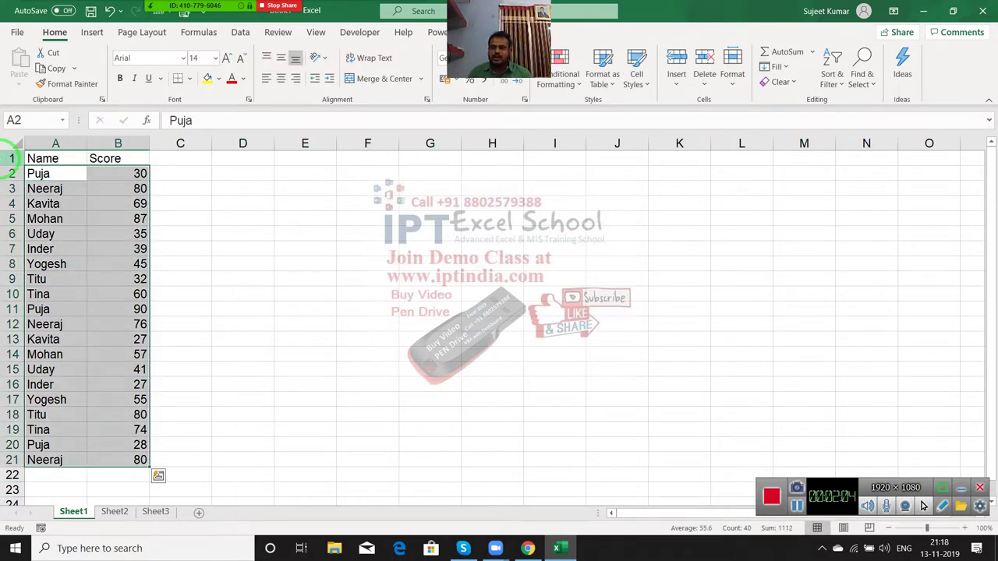
key(ctrl+c)
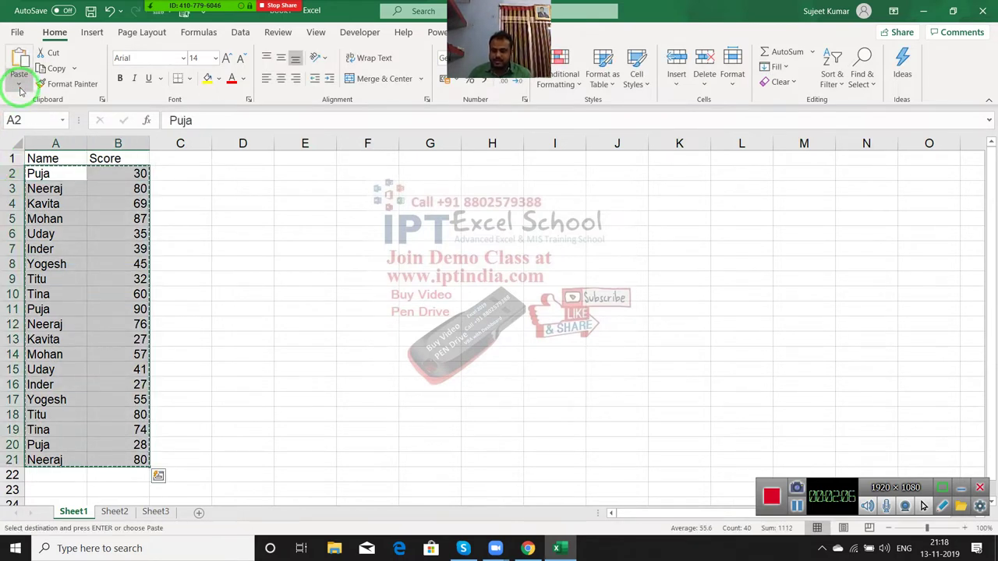
click(20, 88)
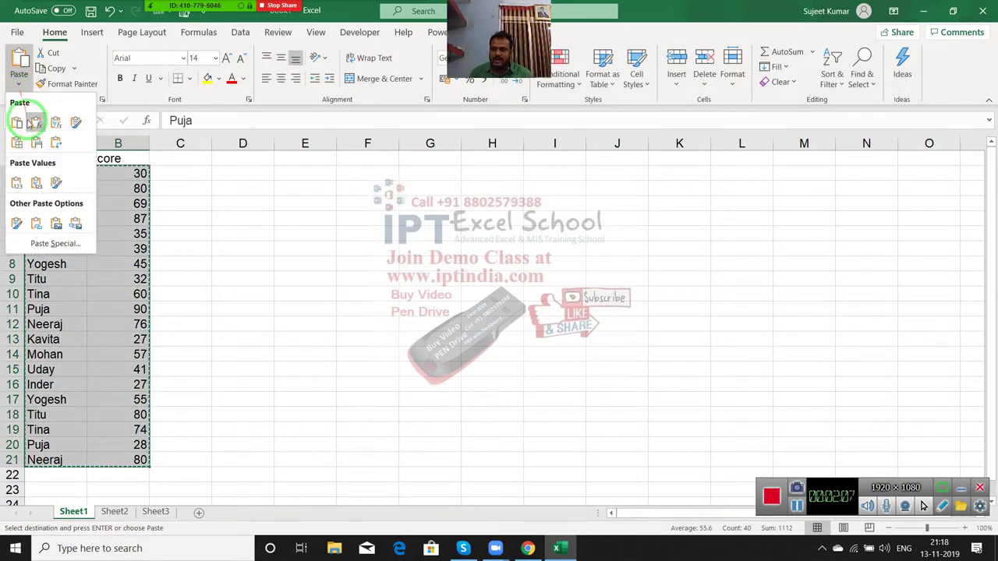
click(15, 182)
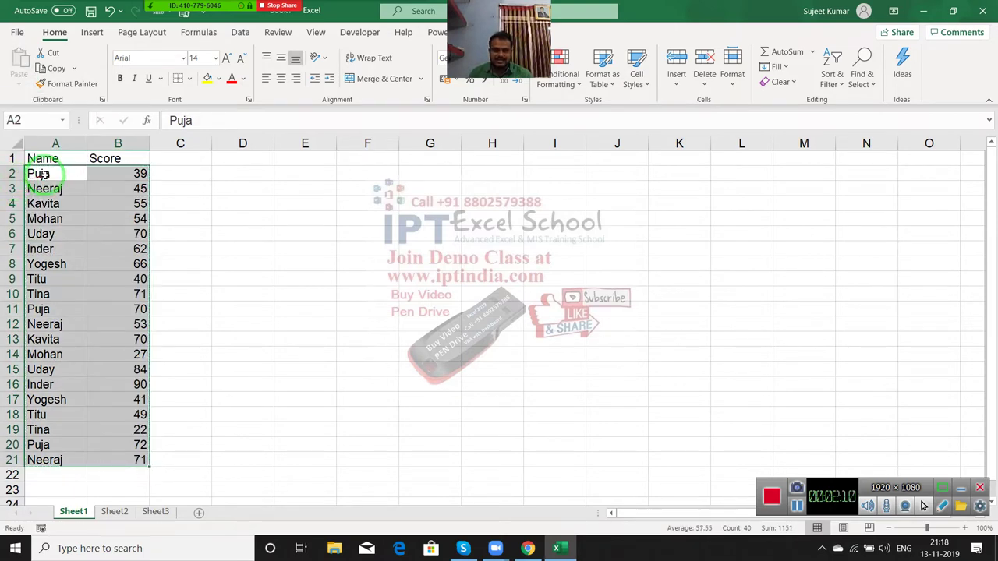
click(311, 189)
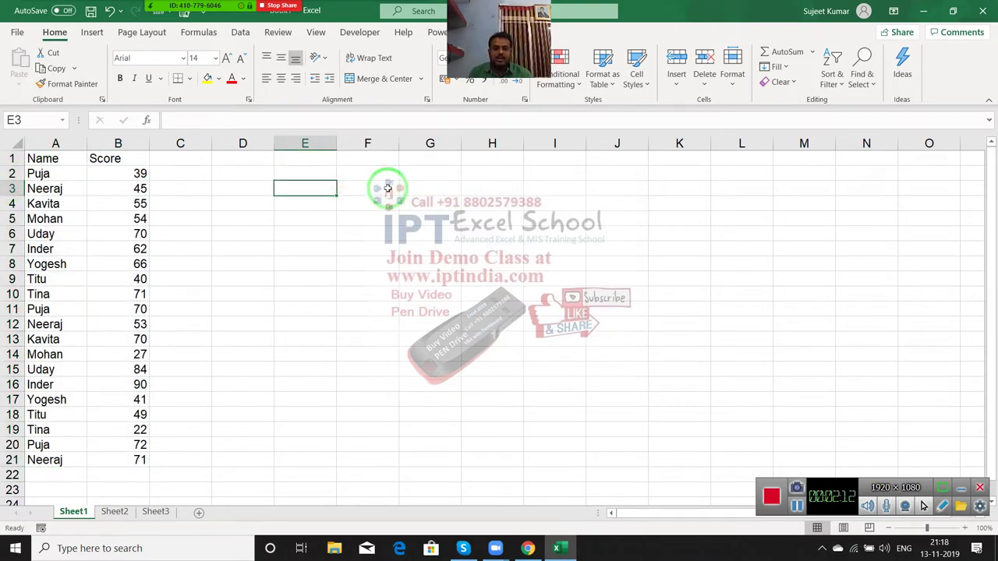
- Enter the slabs 0-40 → C and 41-60 → B in E3:F4
text(0-40)
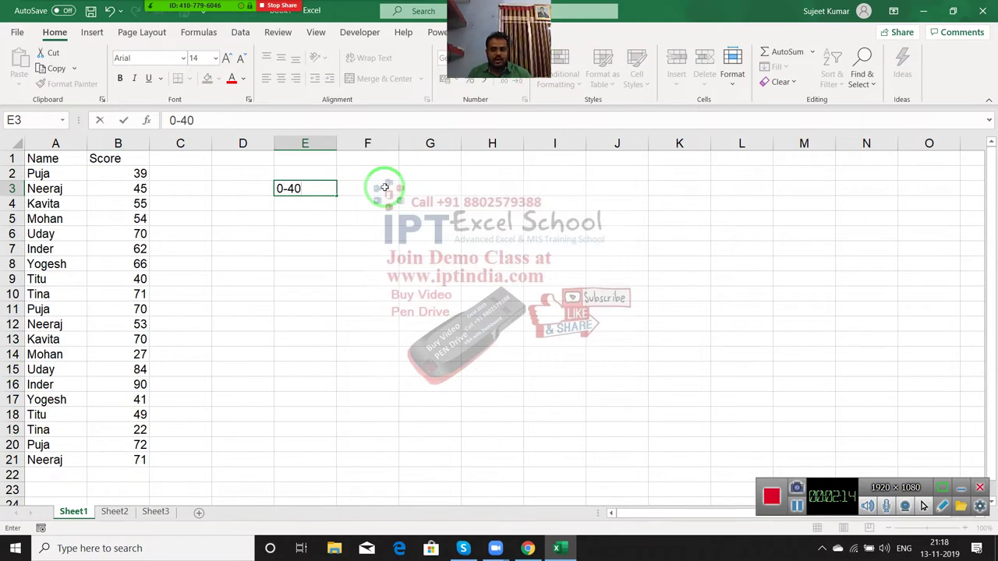
click(385, 186)
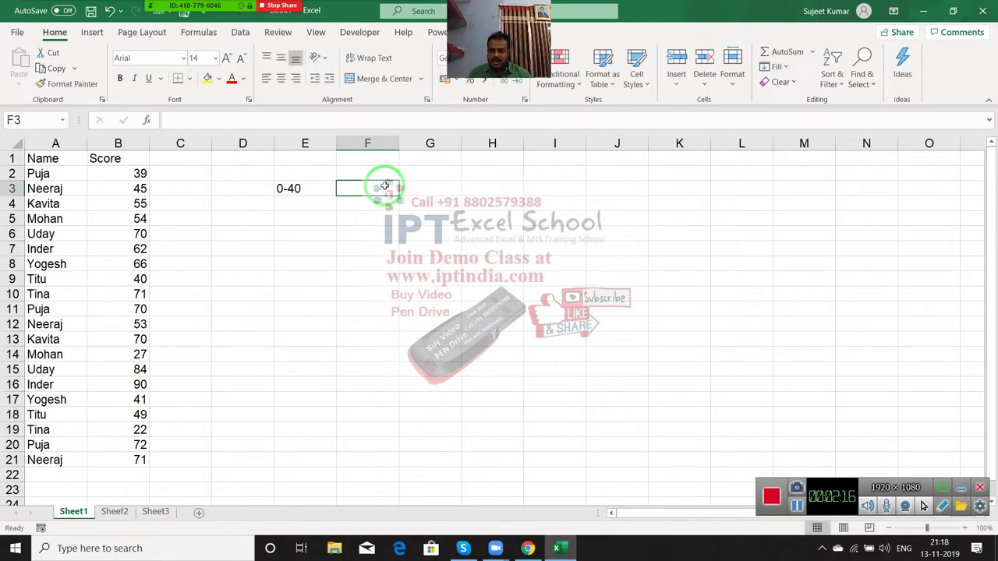
text(C)
key(Return)
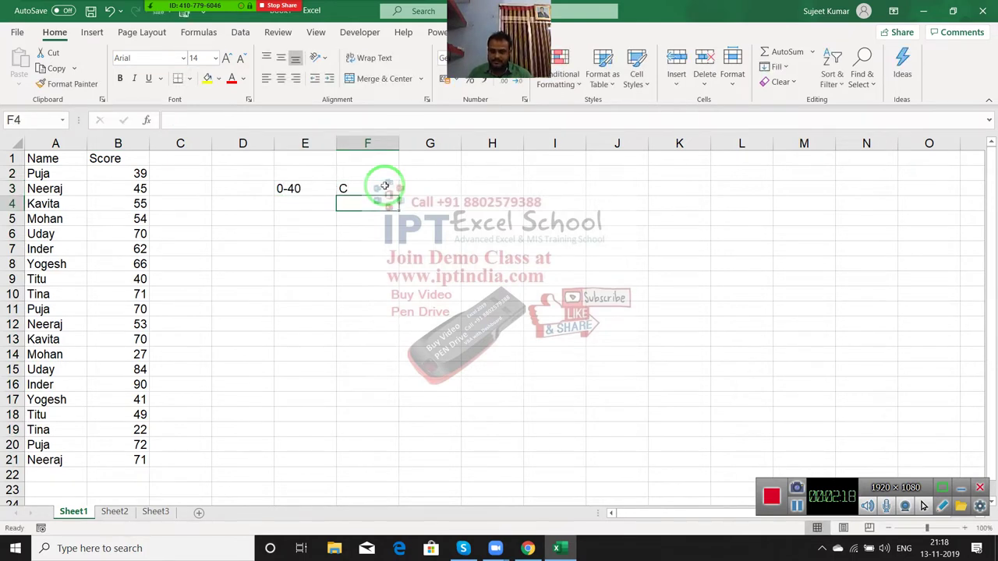
key(Left)
text(41-8)
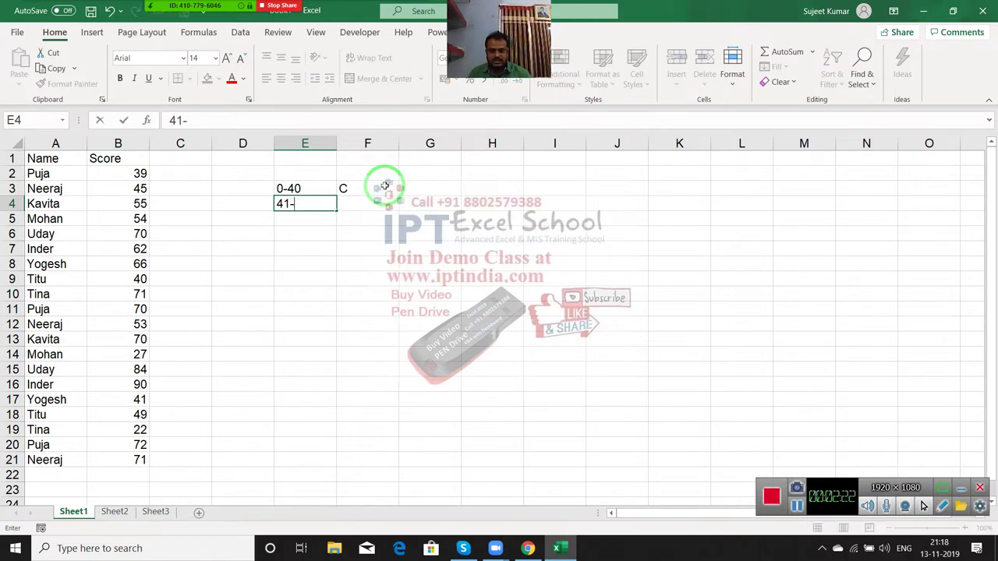
key(Tab)
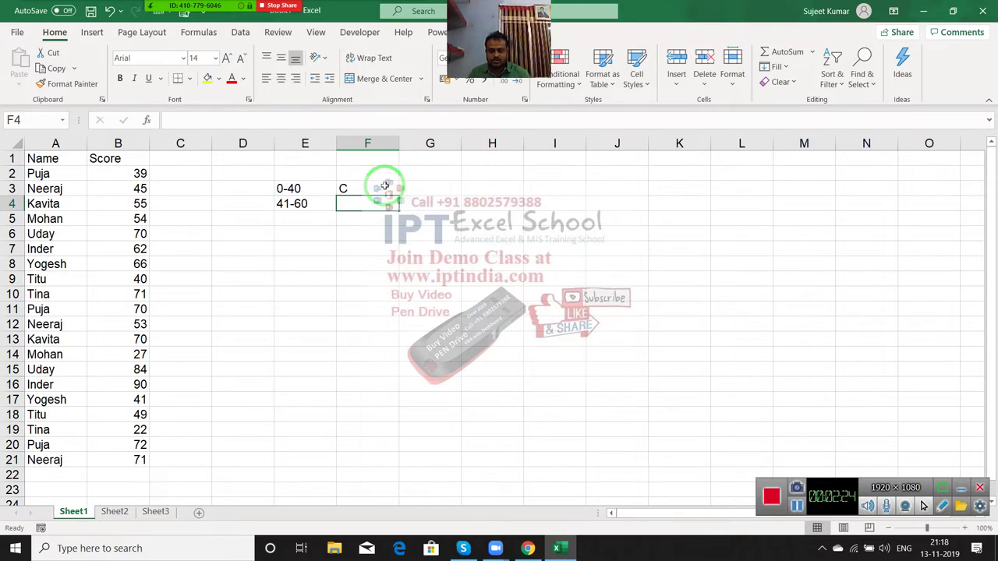
text(B)
key(Return)
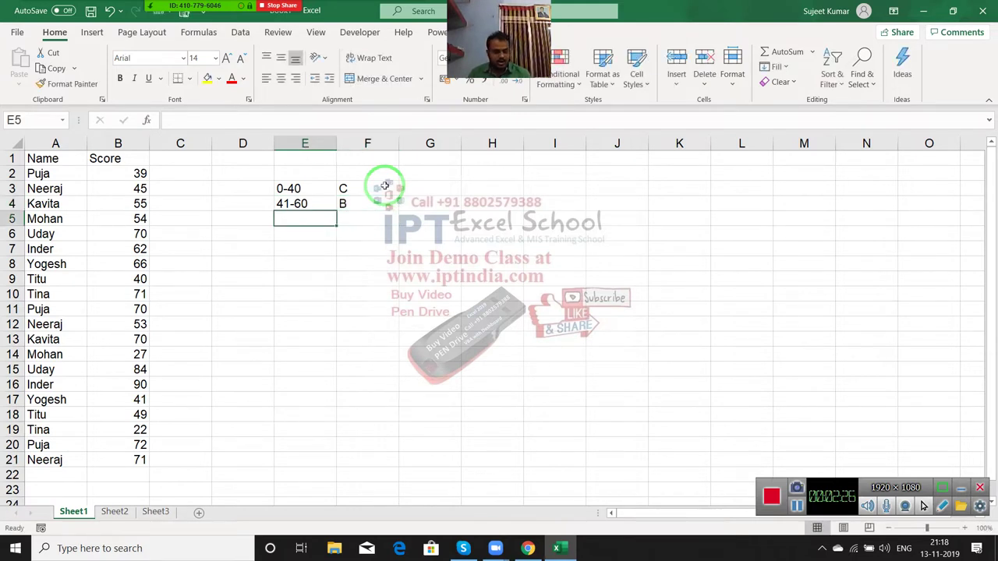
- Add the 60+90 → A and >90 → A+ slabs, then select the ranges E3:E6
text(60+)
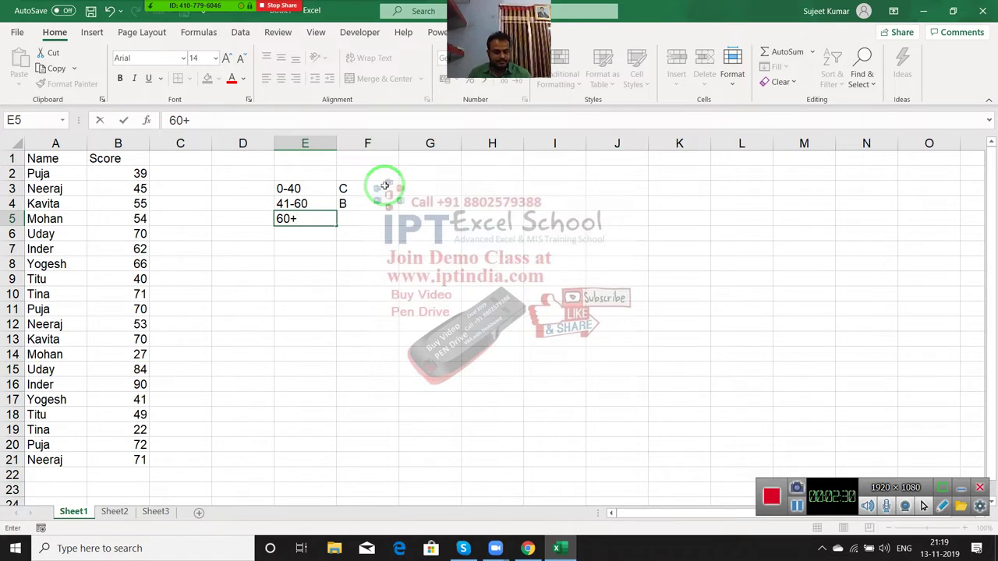
text(90)
key(Tab)
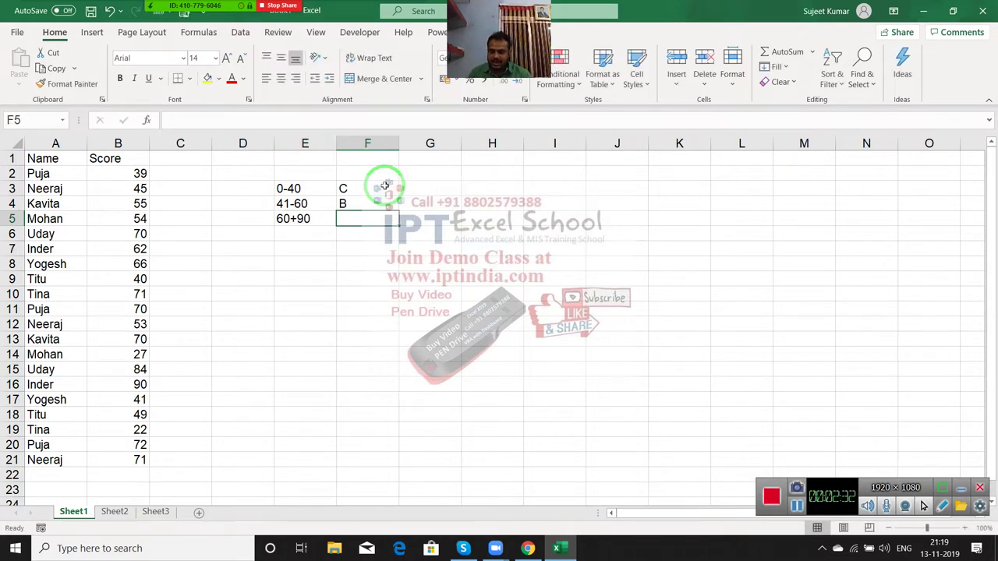
text(A)
key(Return)
text(>90)
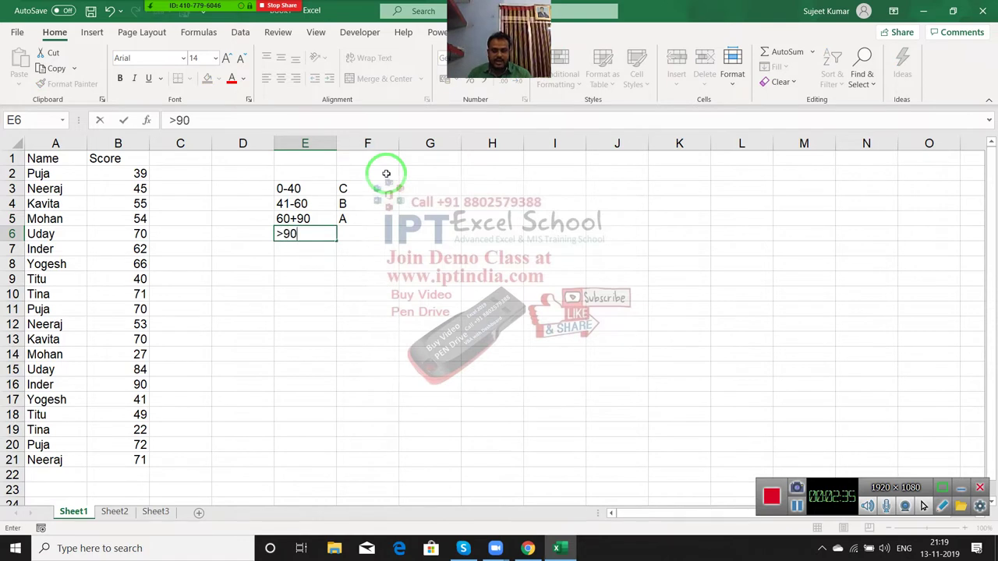
key(Tab)
text(a)
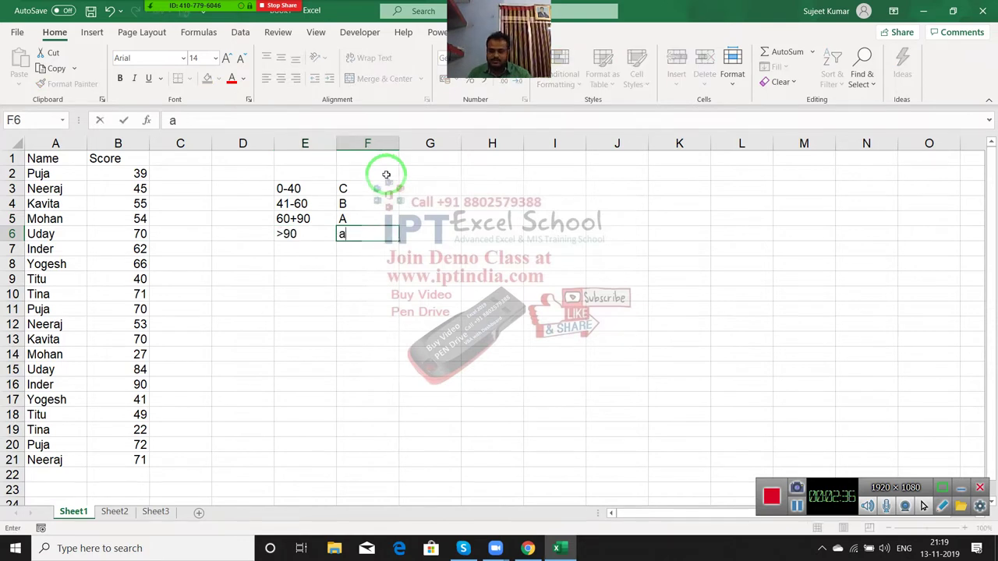
text(A+)
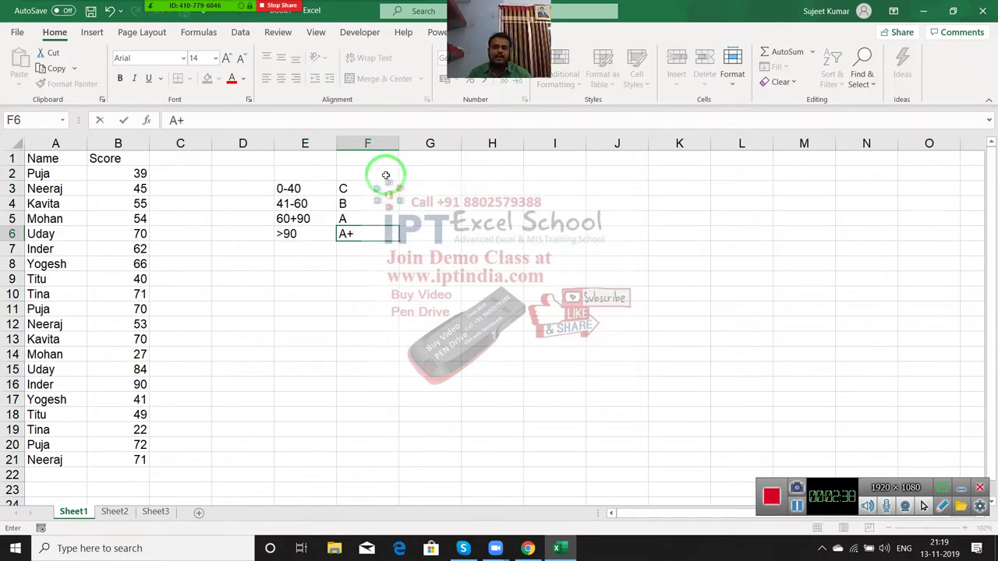
key(Up)
key(Up)
key(Up)
key(Left)
key(shift+Down)
key(shift+Down)
key(shift+Down)
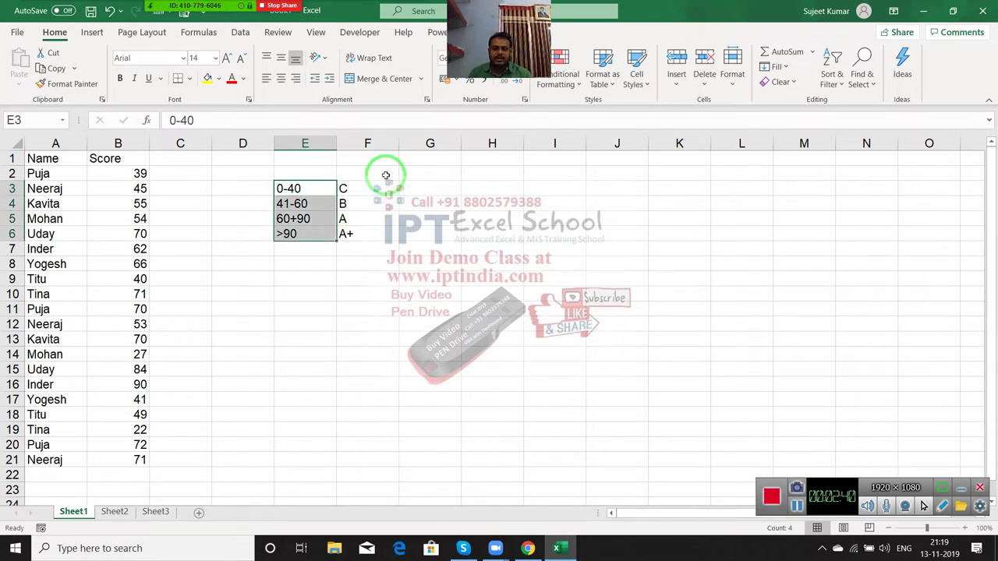
key(Left)
key(Left)
key(Up)
key(Up)
- Type Gr as the C1 heading, abandon a trial IF formula, and return to C2
text(G)
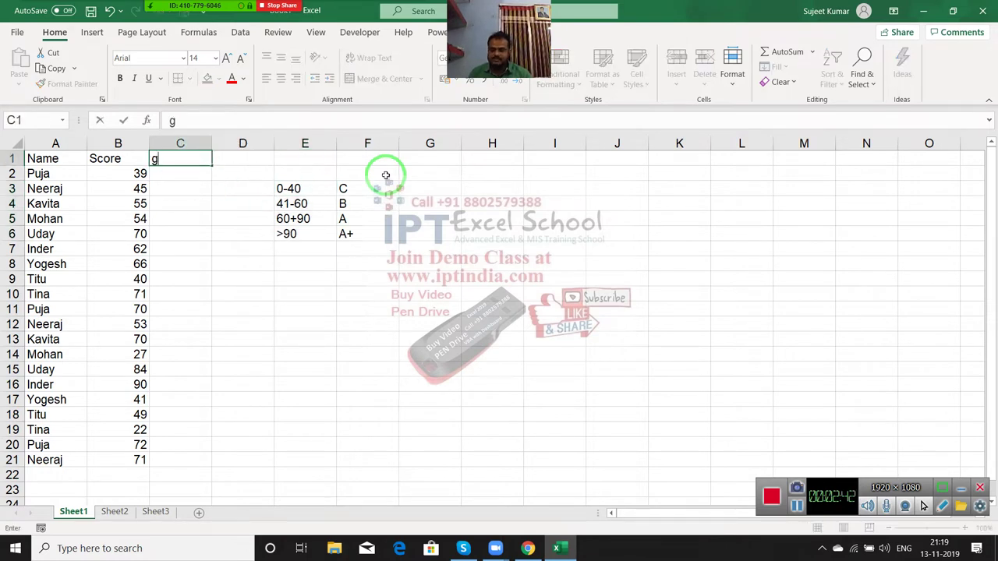
text(r)
key(Return)
text(=)
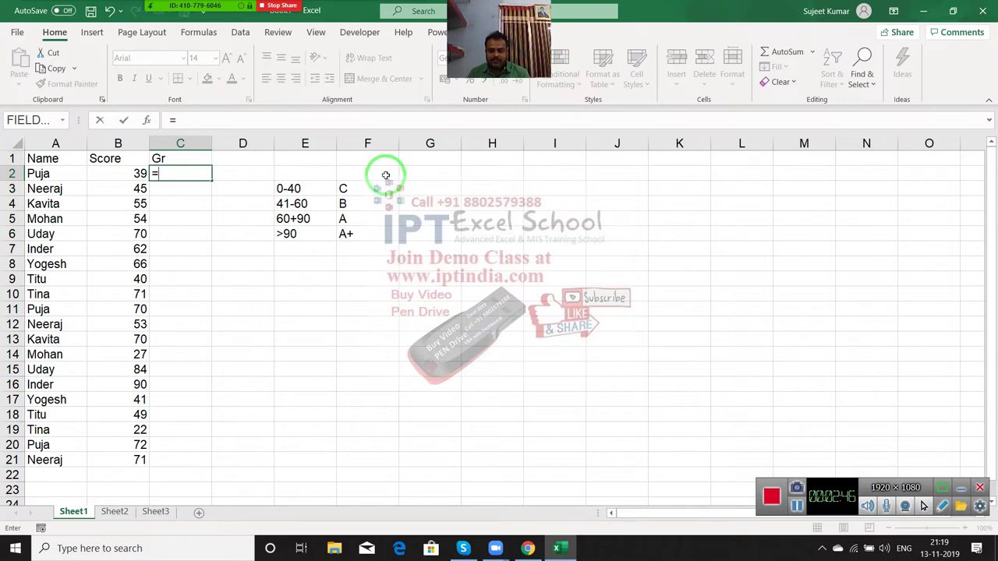
text(if)
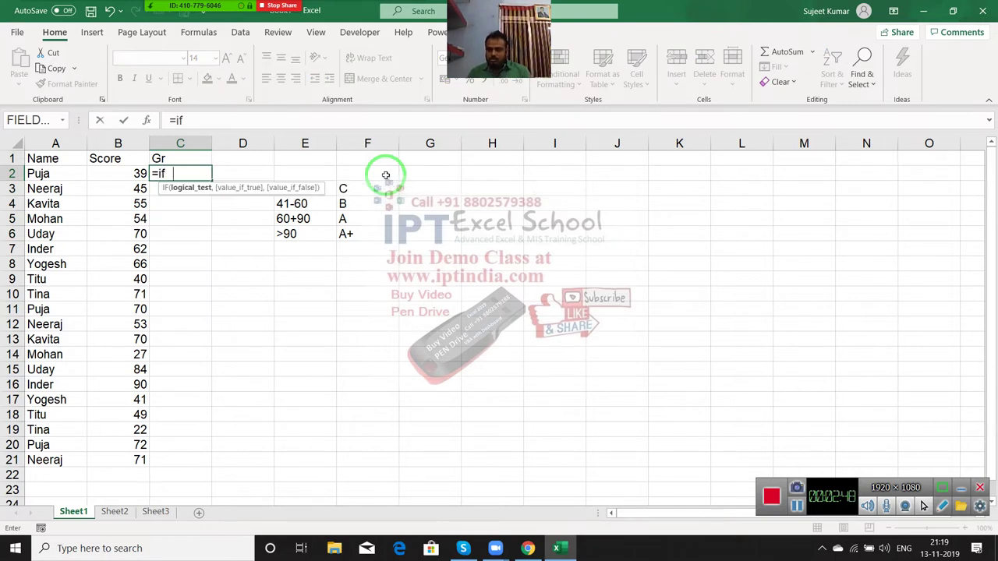
key(Left)
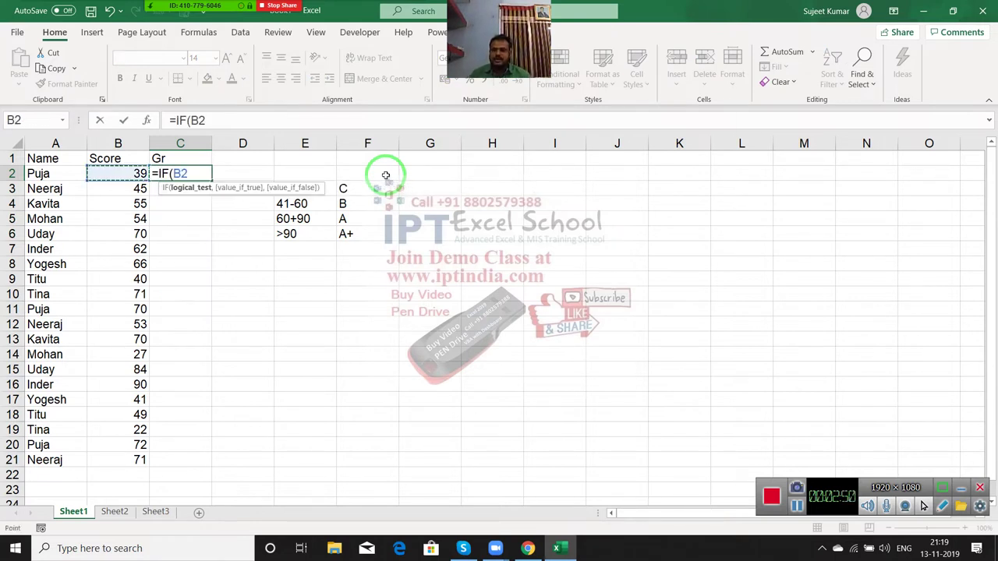
key(Escape)
drag(328, 187, 328, 230)
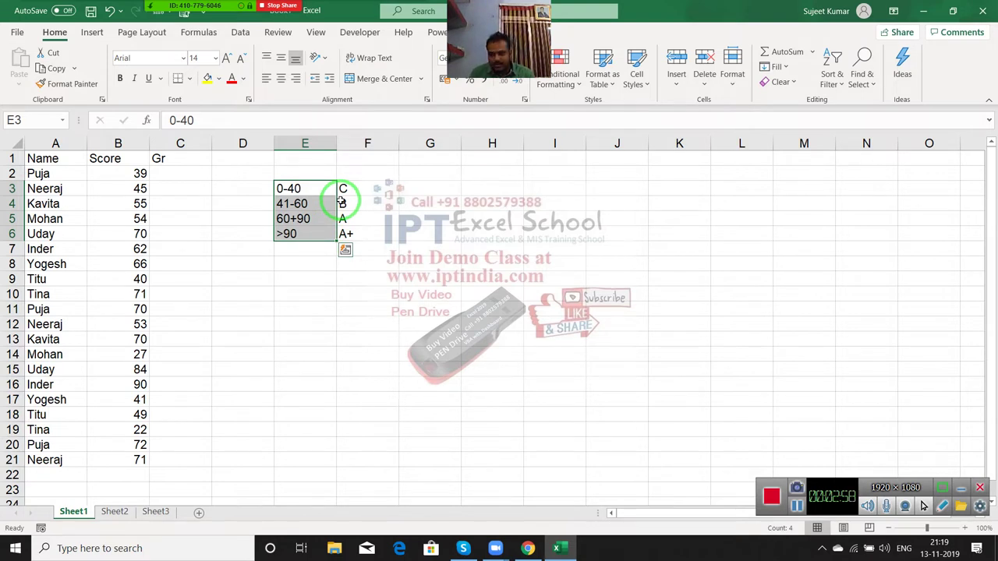
click(201, 175)
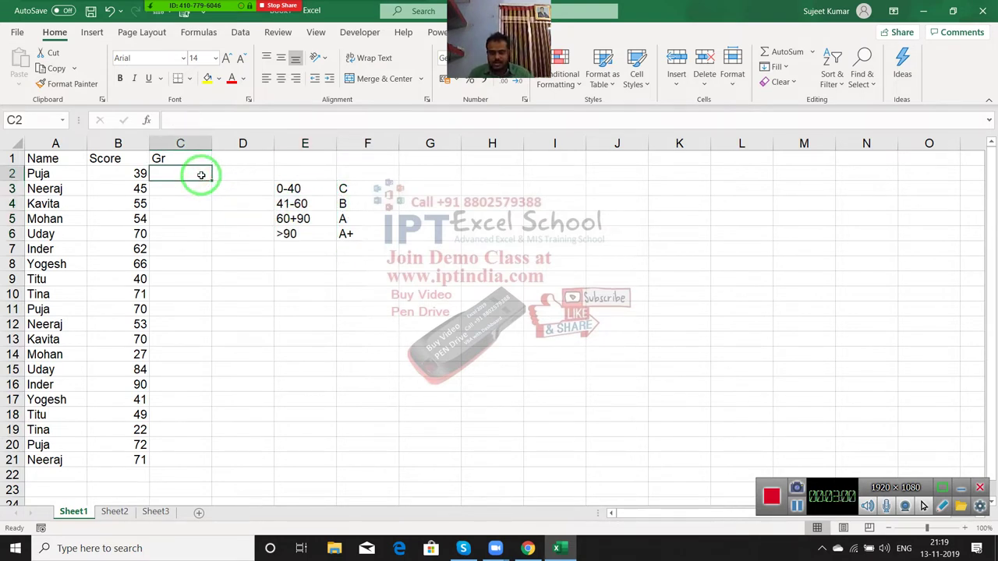
- Type =IF(B2<=40,"C",IF(B2<=60,"B" into C2, leaving the formula open
text(=IF()
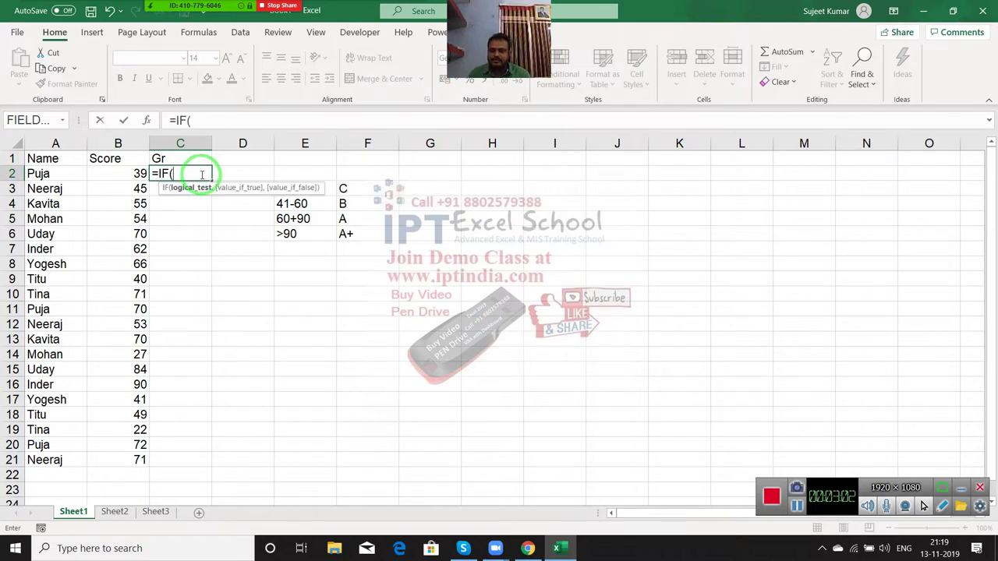
key(Left)
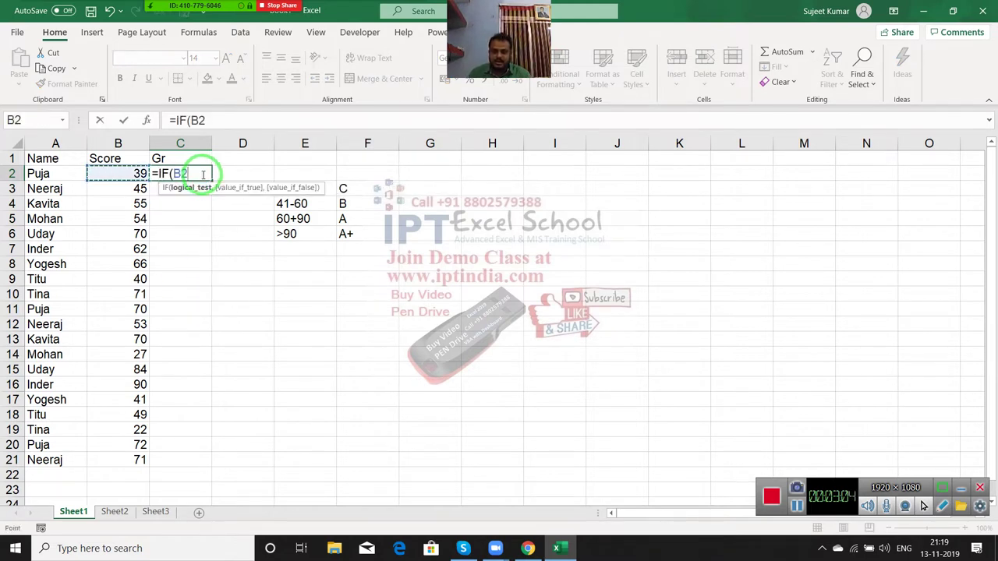
text(<=40)
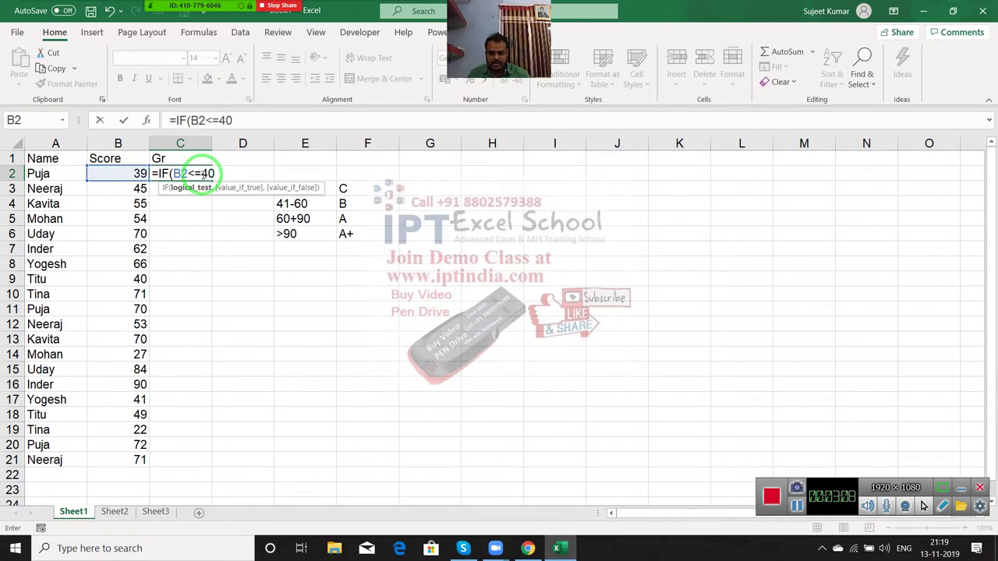
text(,"C)
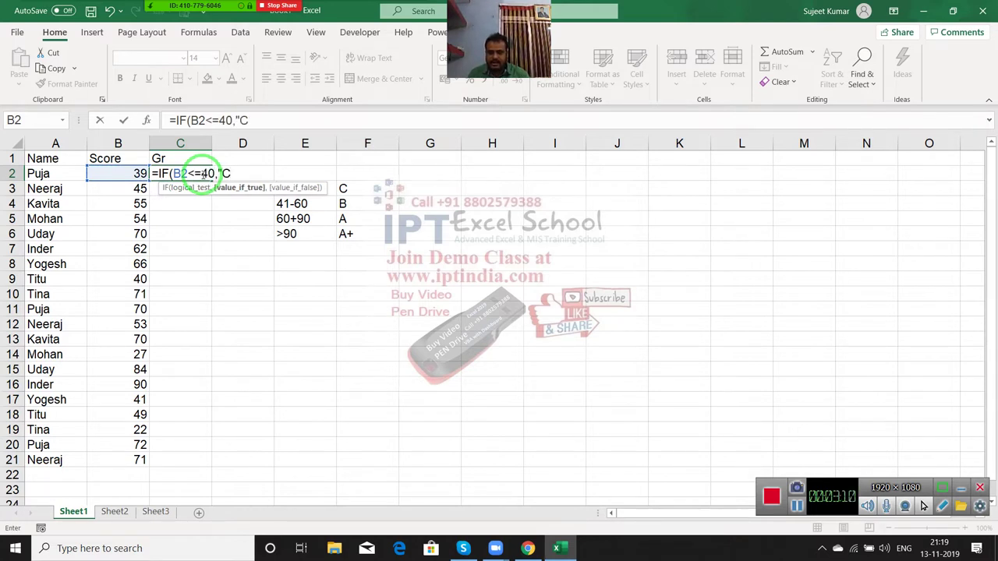
text(",IF)
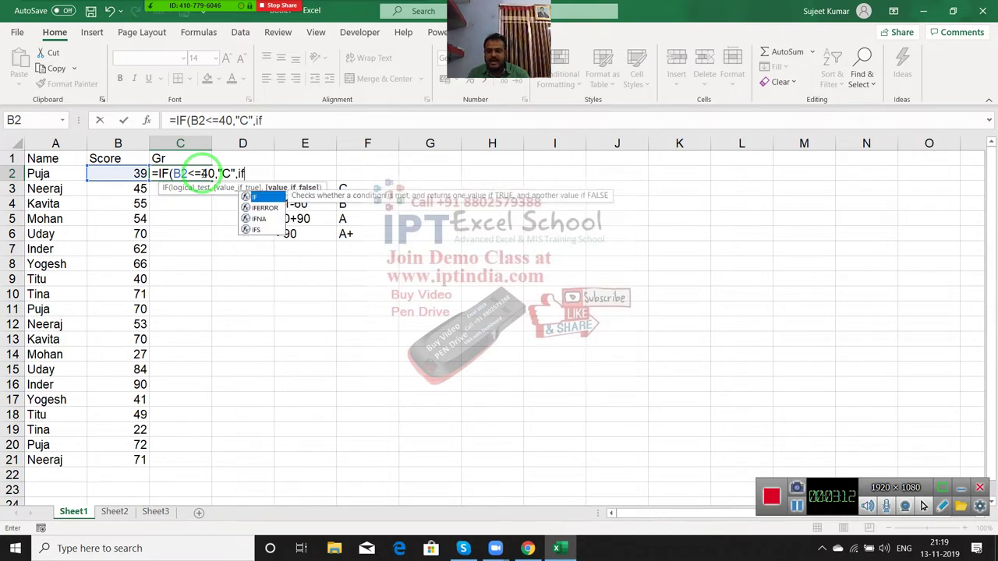
text(()
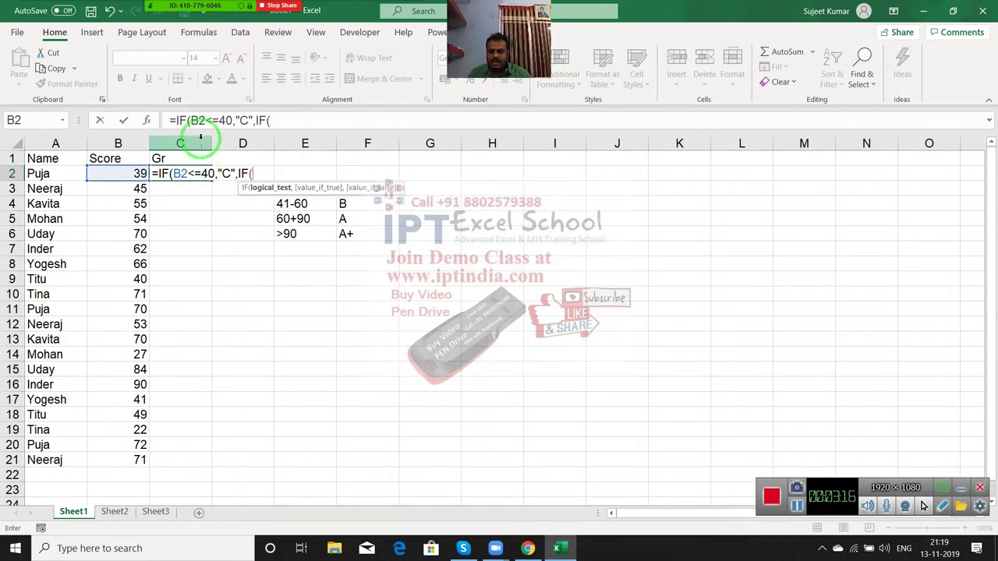
key(Left)
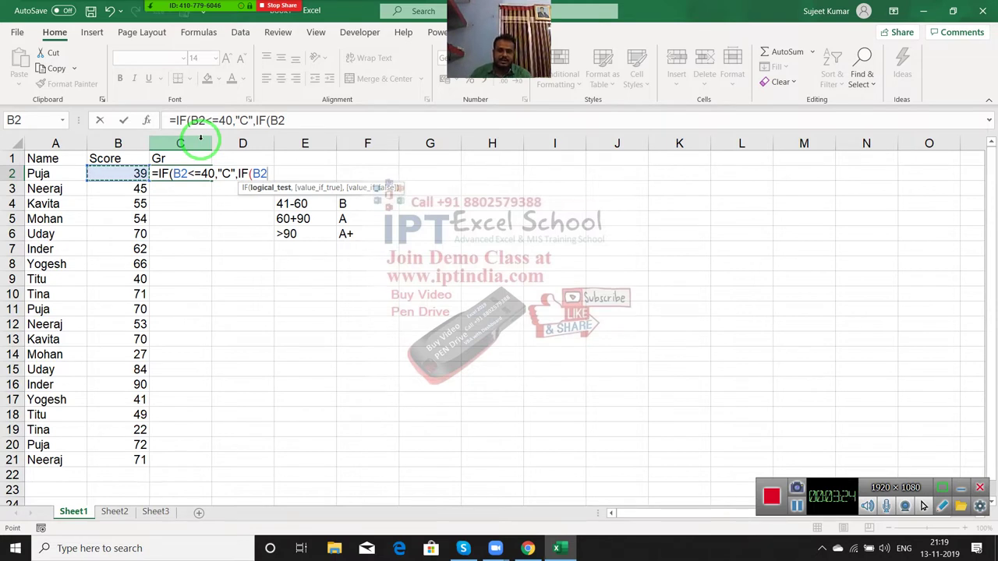
text(<=)
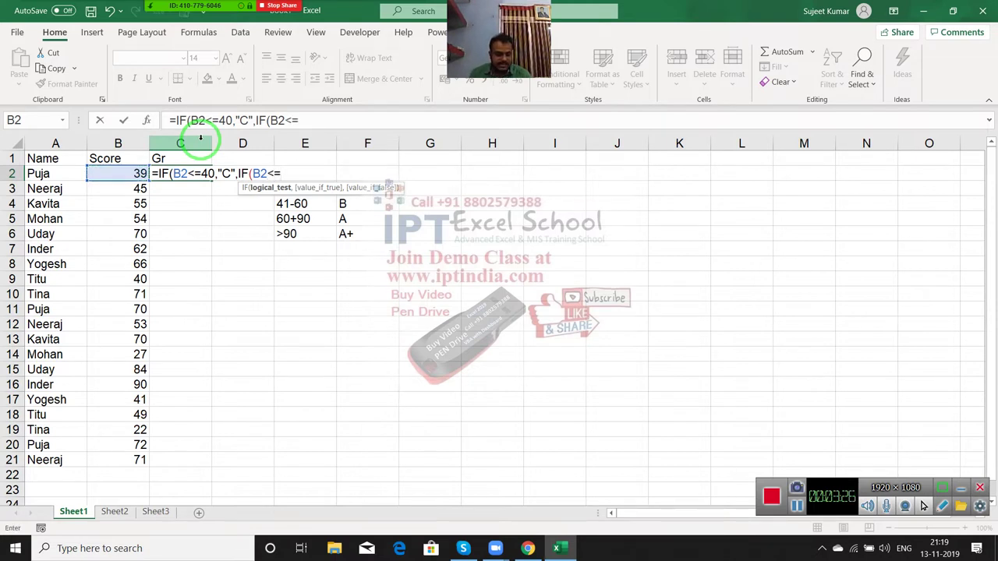
text(60,")
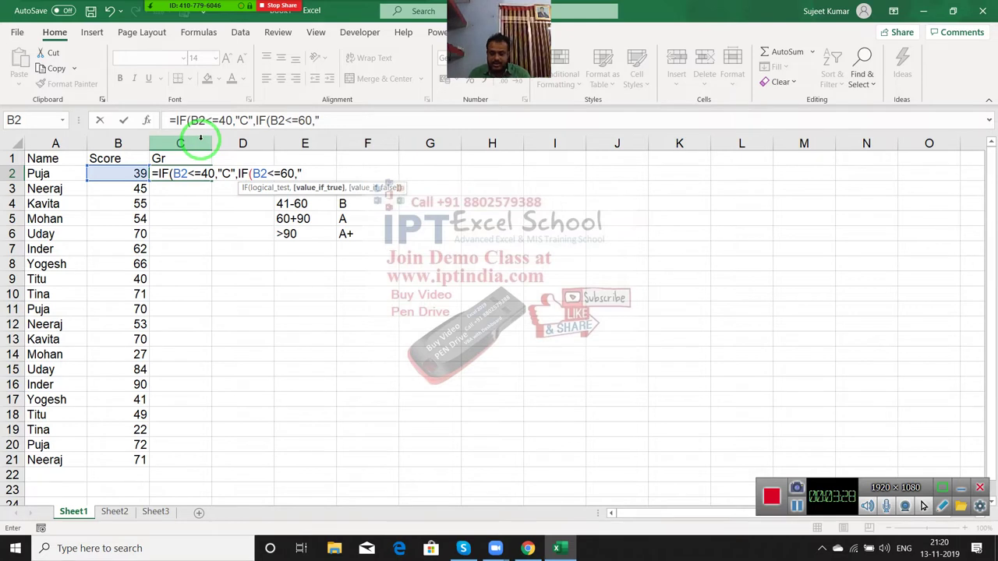
text(B")
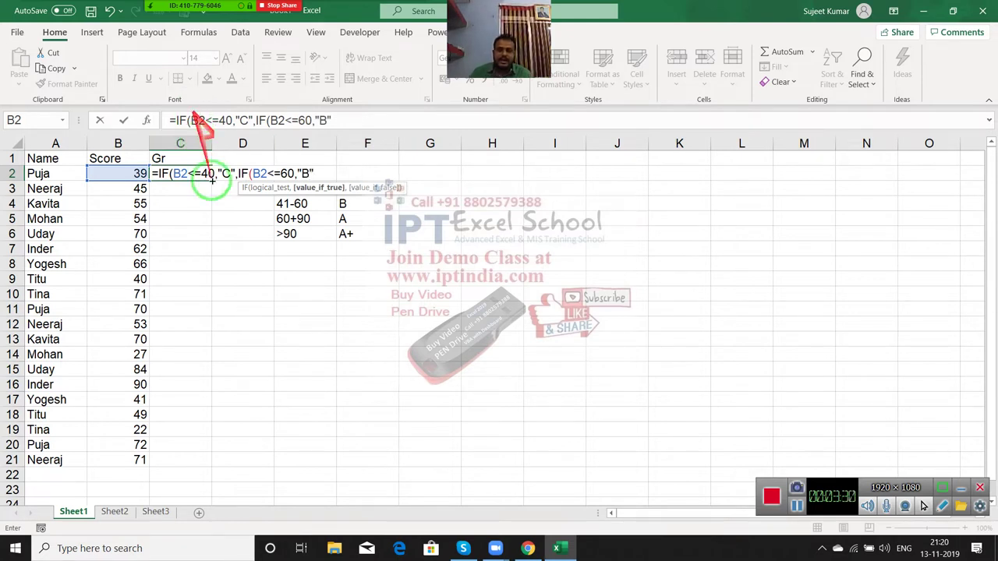
- Walk through C2's existing formula, highlighting the first IF test, the 40 threshold and the nested IF
mouse_move(234, 121)
mouse_down()
mouse_move(166, 120)
mouse_move(237, 119)
mouse_up()
click(252, 120)
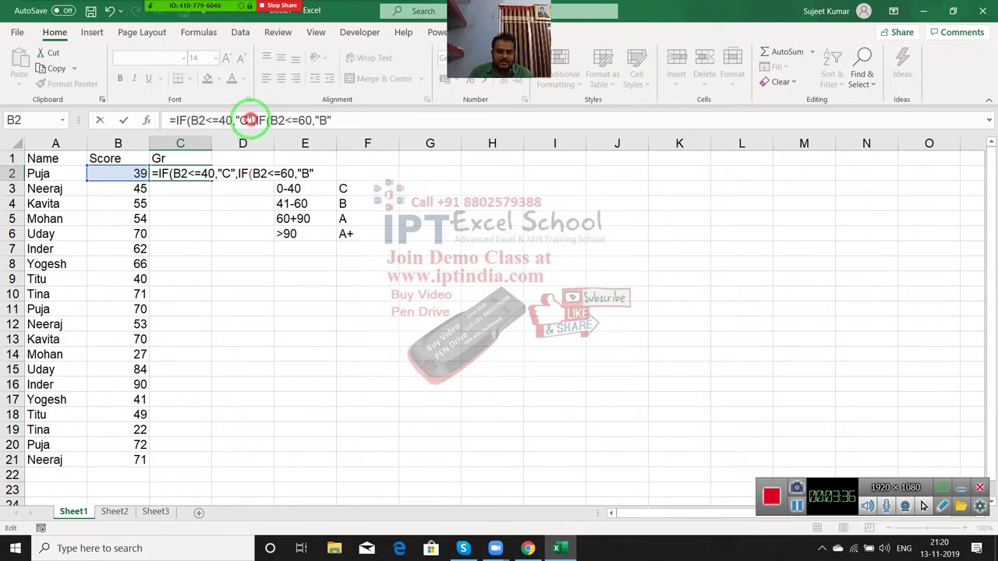
drag(254, 120, 343, 121)
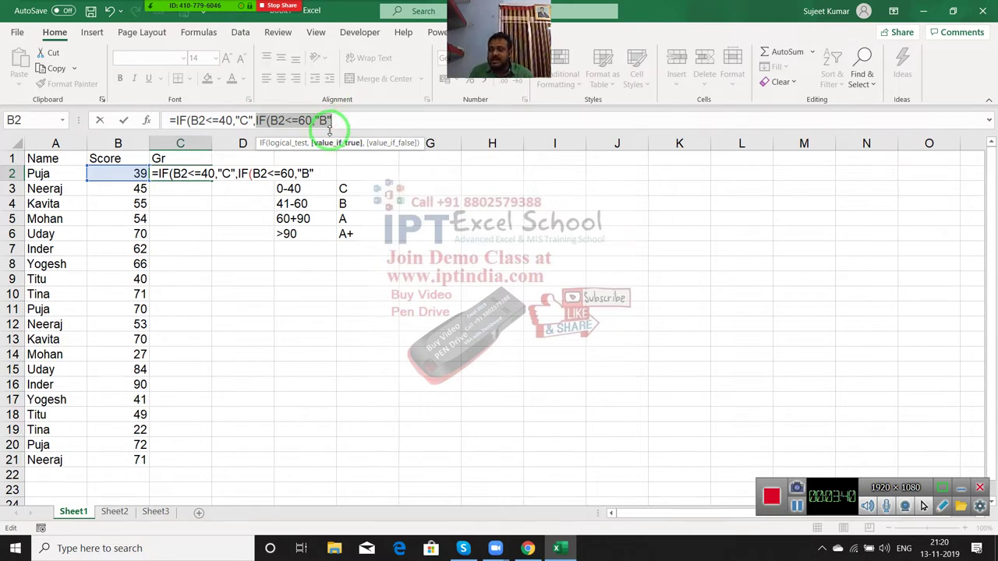
double_click(225, 121)
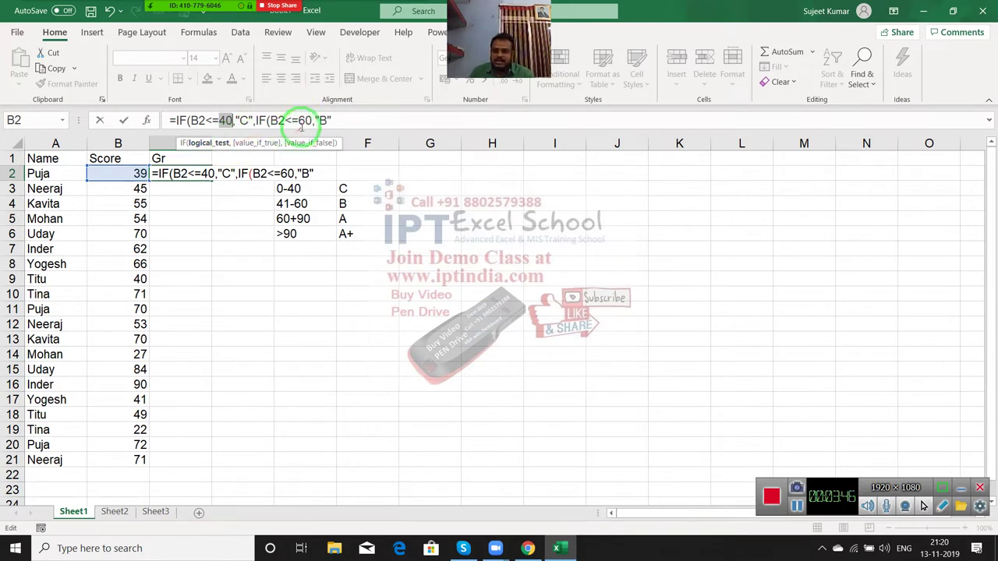
drag(314, 120, 286, 120)
click(332, 120)
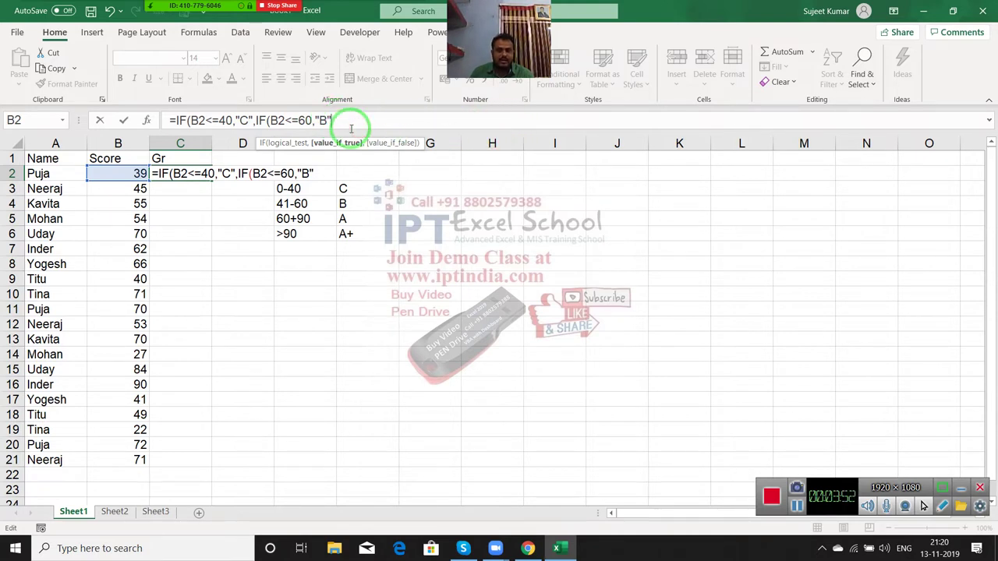
- Extend C2's formula with B2<=90 giving "A" and B2>90 giving "A+", then submit it
text(,IF)
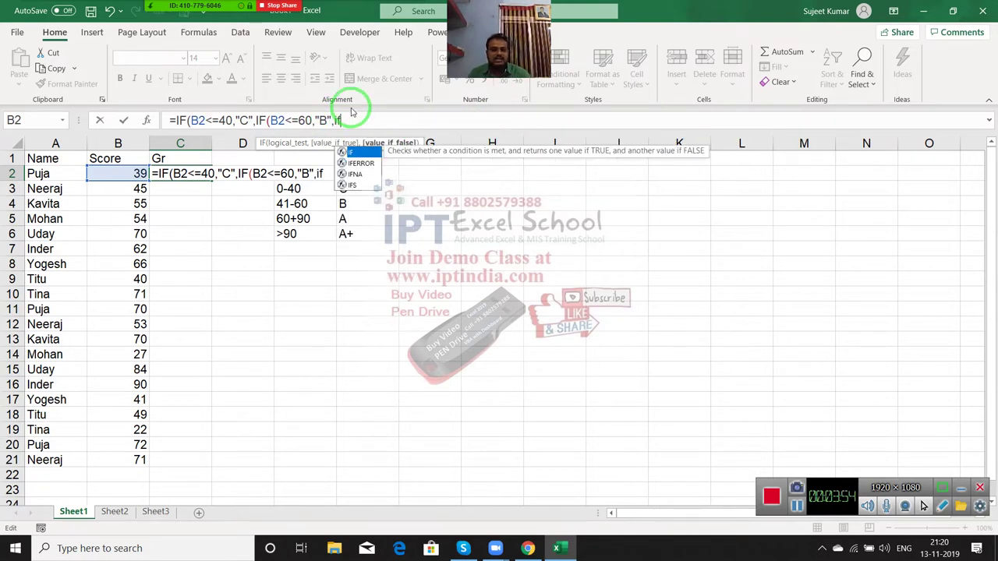
text(()
drag(39, 228, 125, 180)
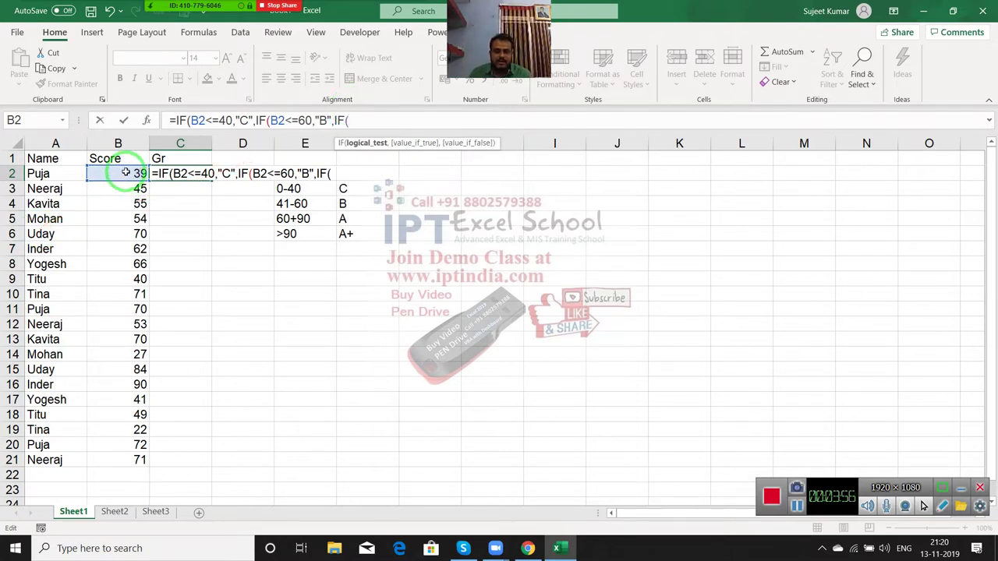
click(123, 171)
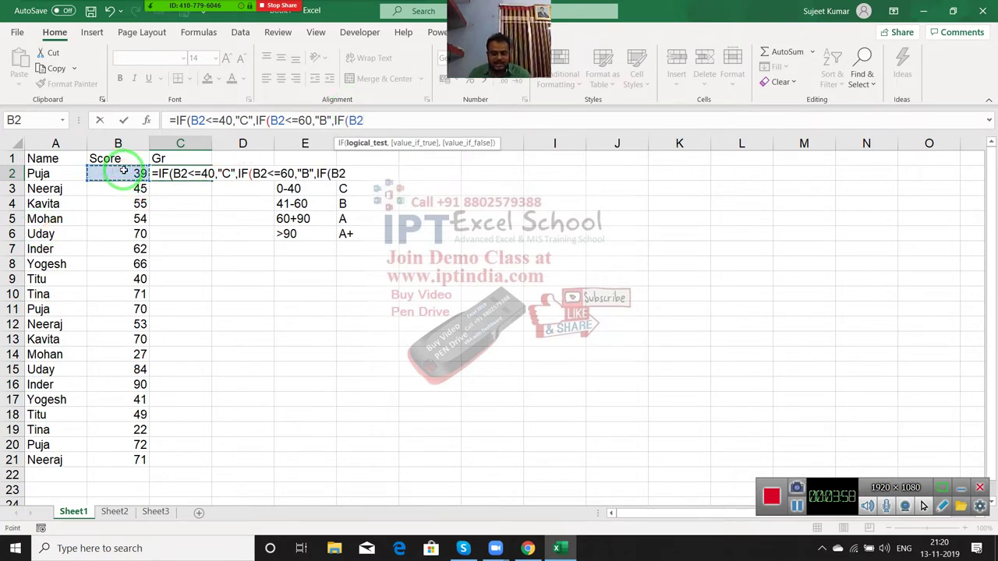
text(<=)
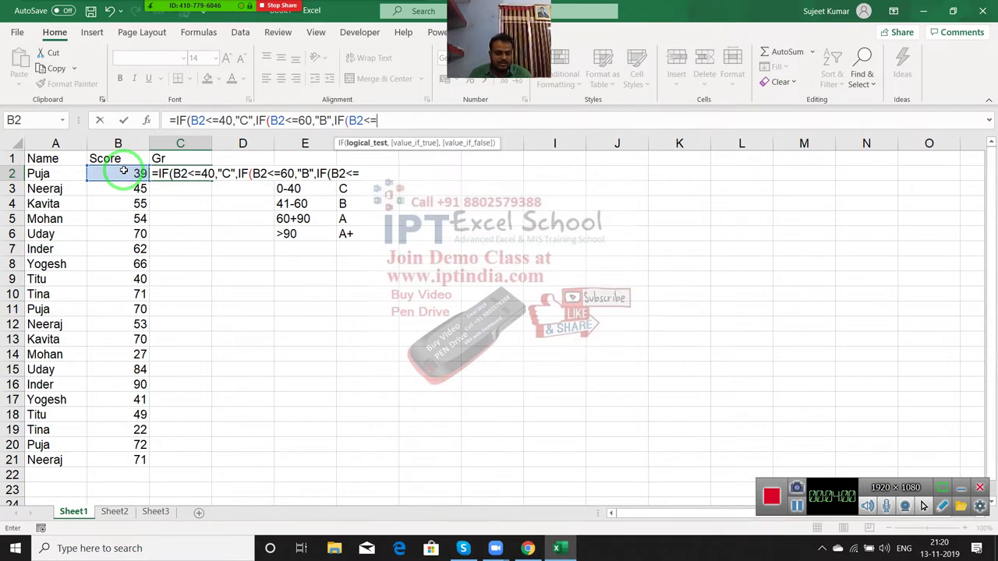
text(90,")
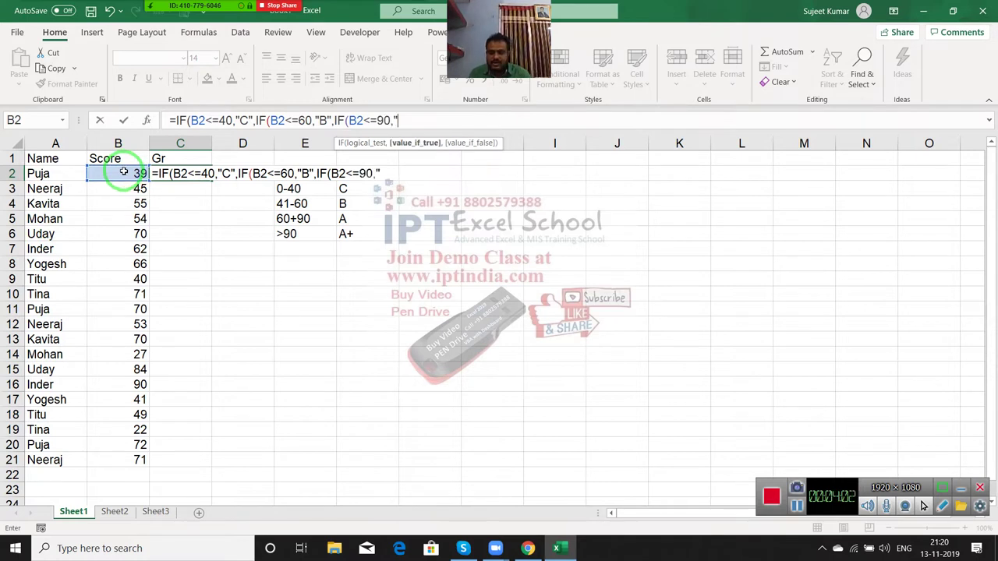
text(A",)
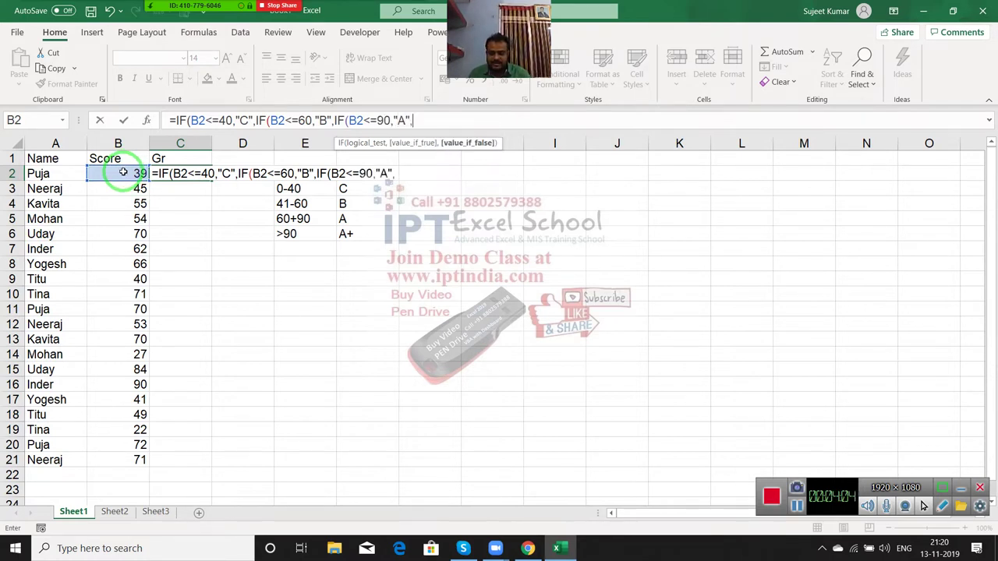
text(iu)
key(BackSpace)
text(f)
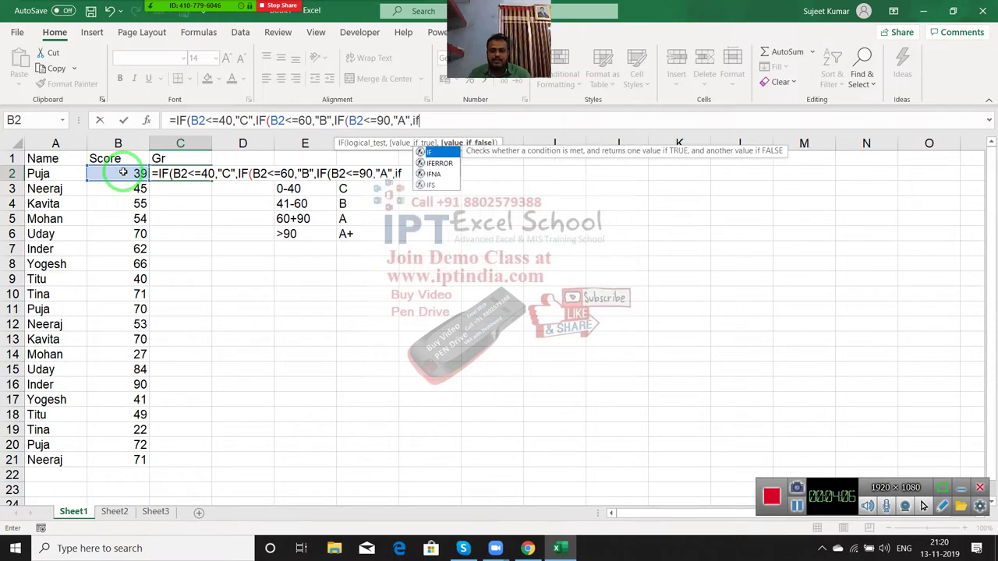
key(Tab)
click(123, 173)
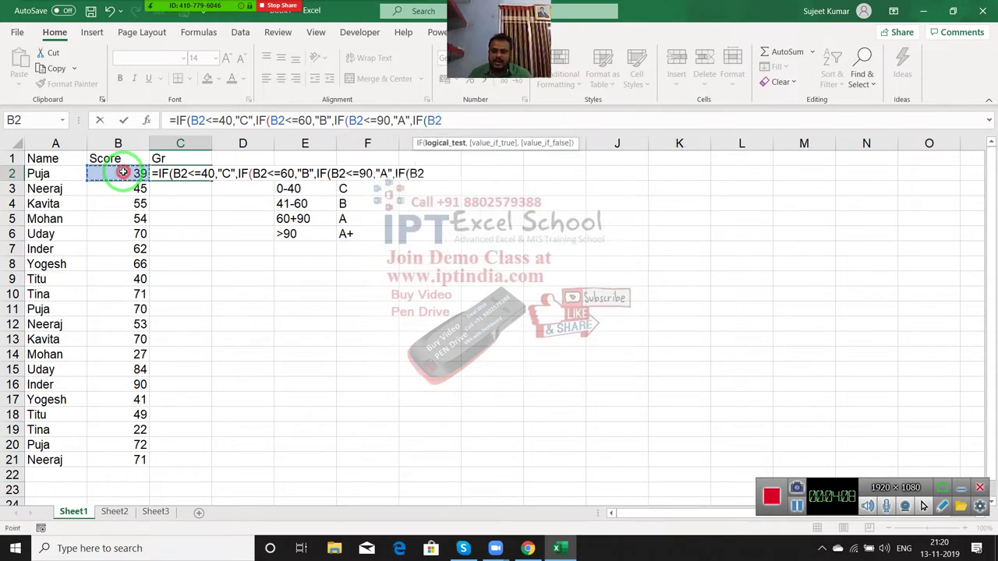
text(>)
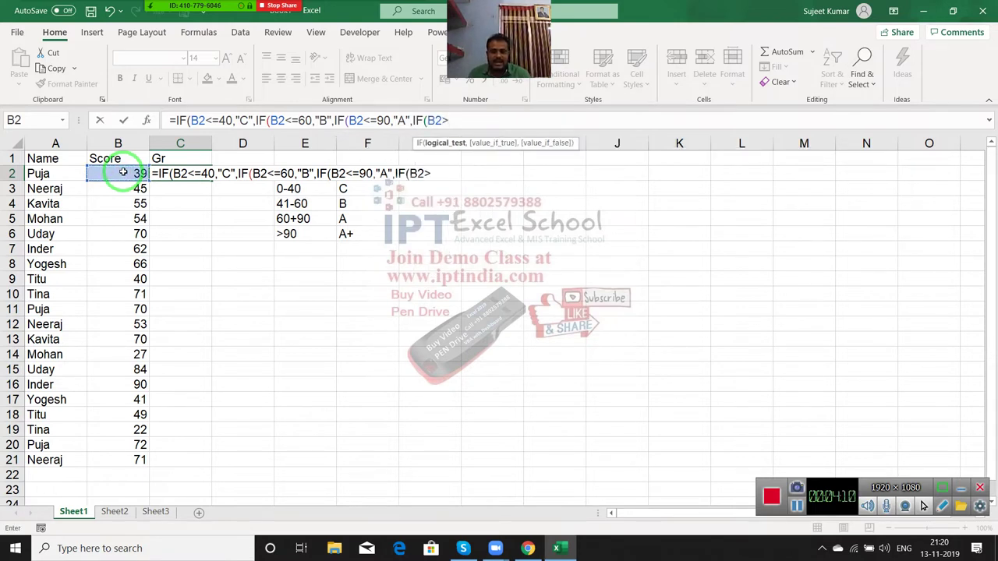
text(90,)
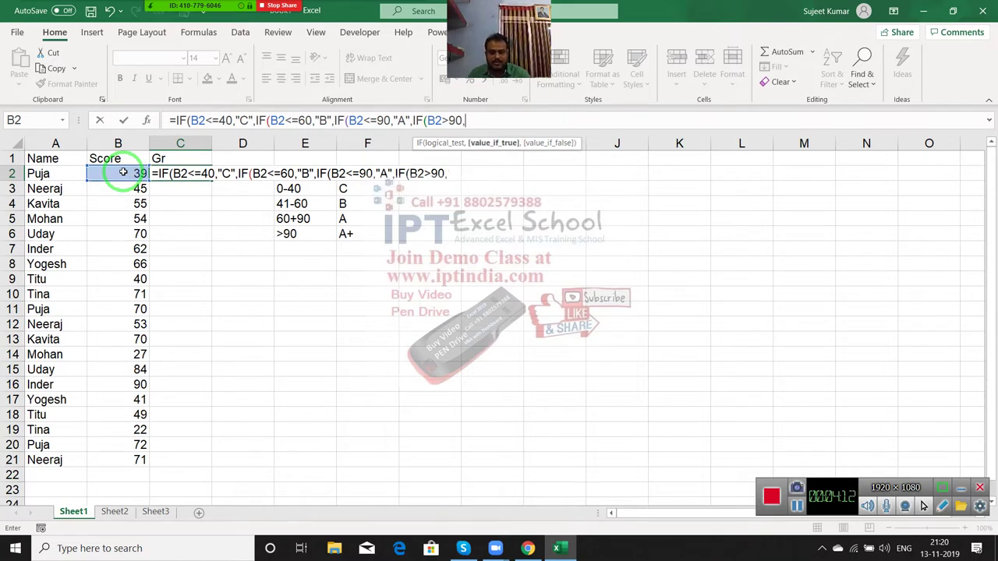
text("A+)
text(")
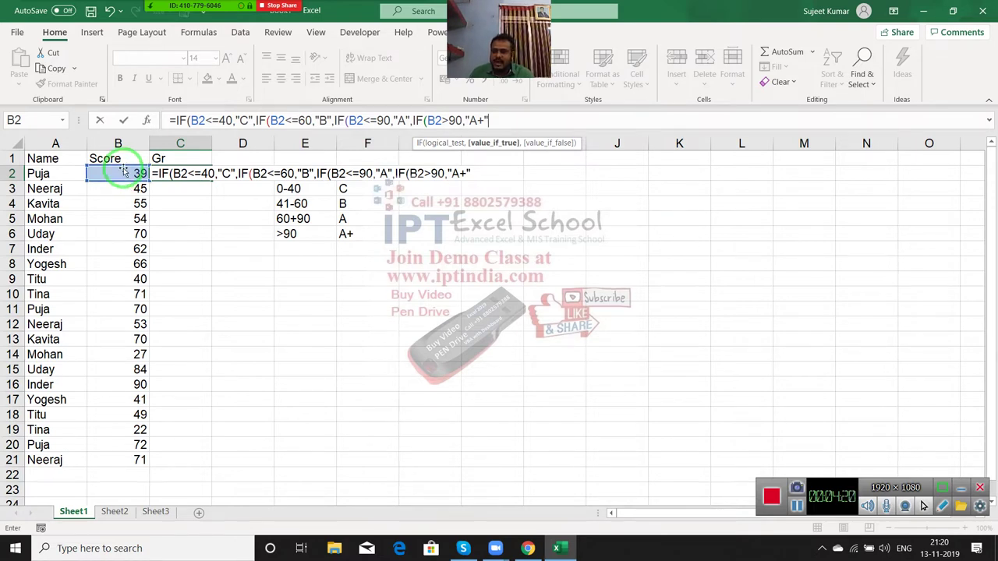
key(Return)
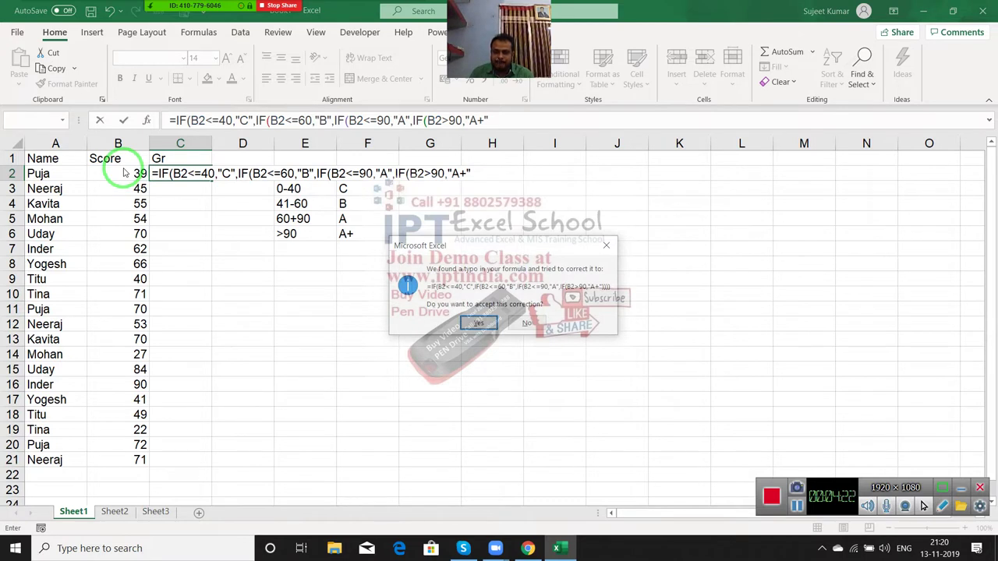
- Accept the bracket fix, fill C2's grade formula down to C21, and review C2's formula
key(Return)
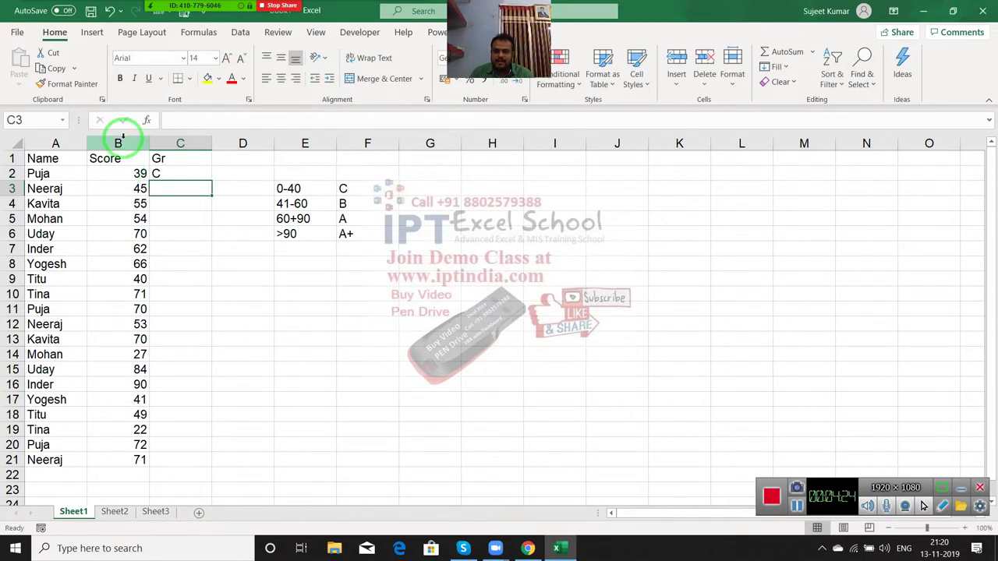
key(Up)
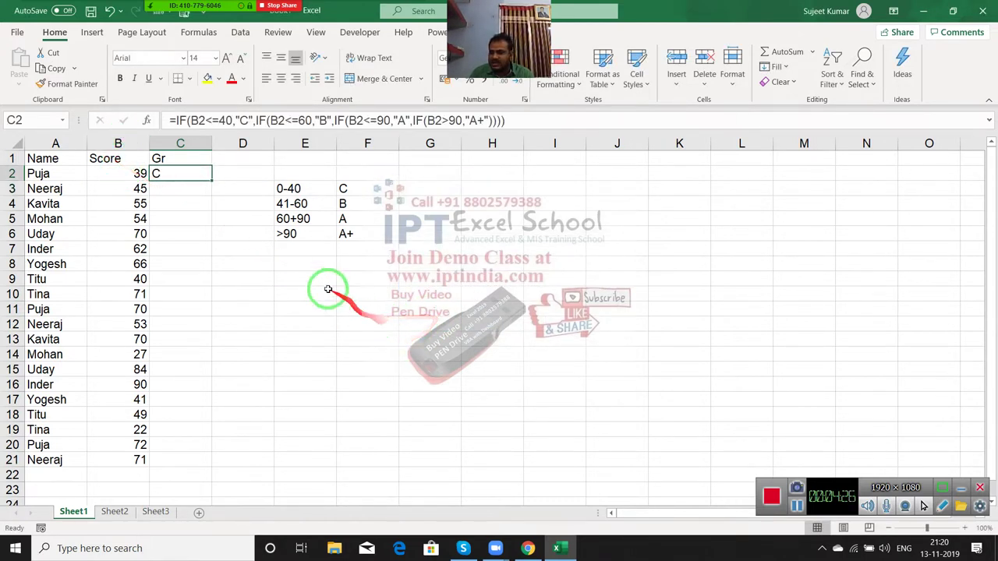
double_click(212, 181)
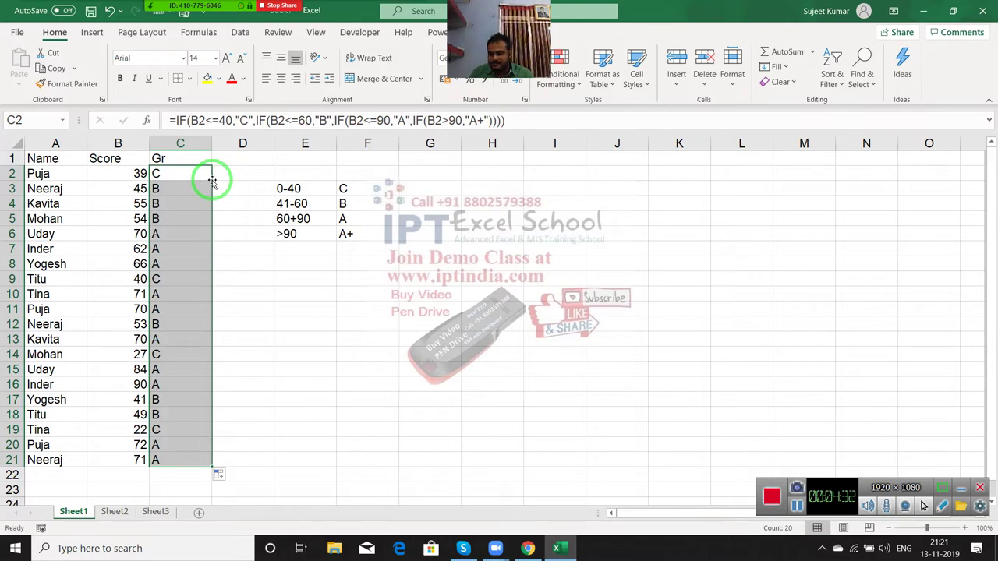
double_click(204, 173)
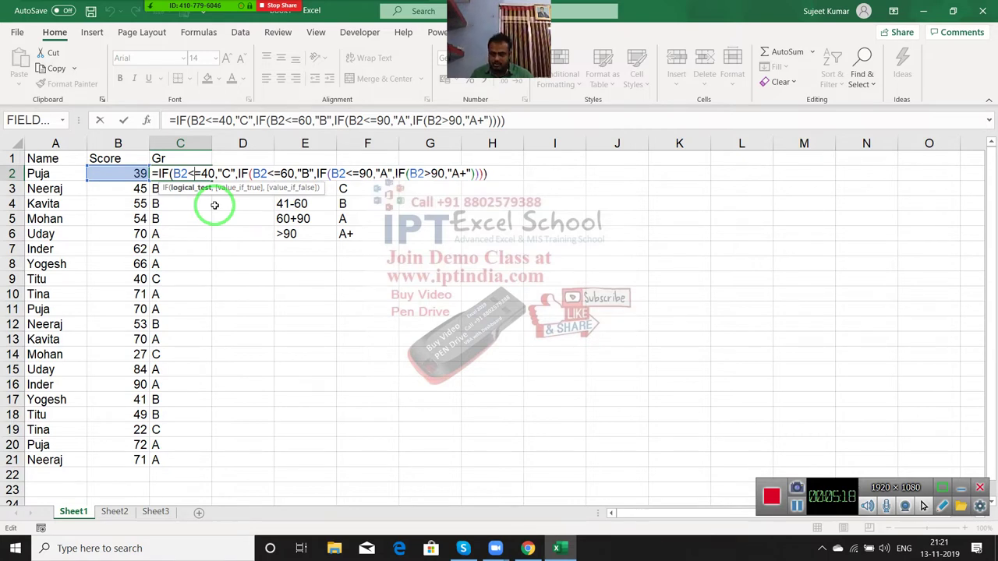
- Switch to Sheet2 and enter the heading 'Name' in A1
key(Return)
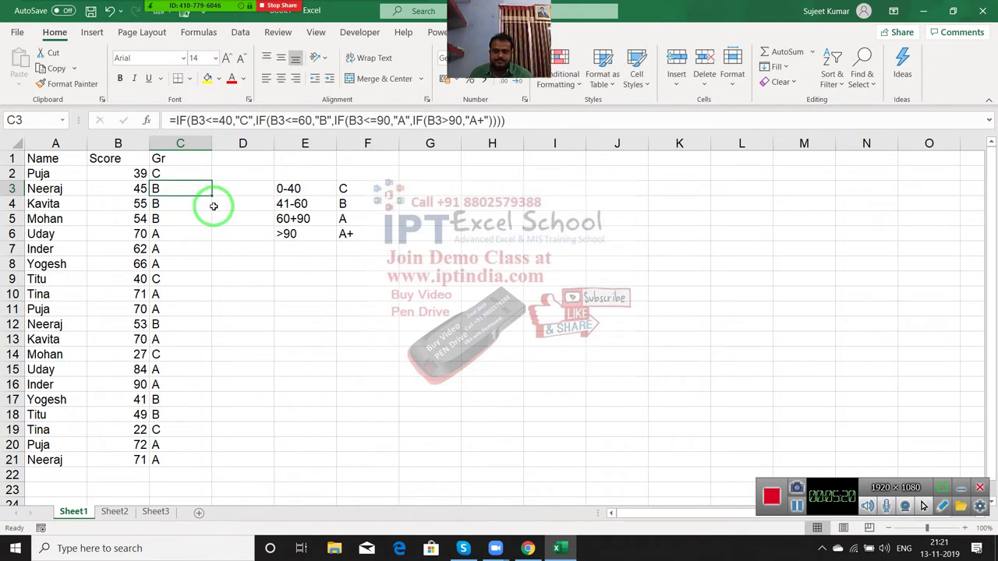
click(243, 312)
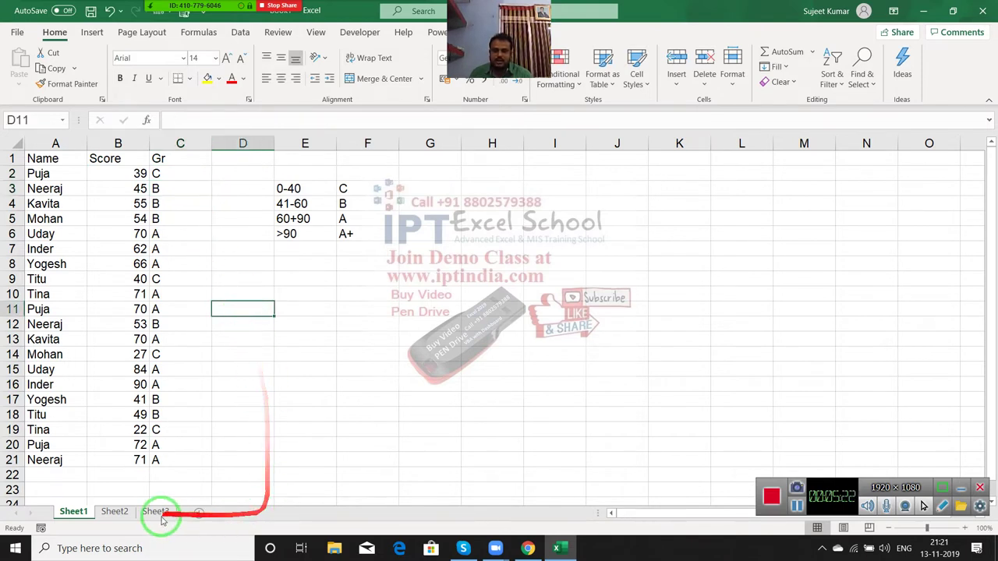
click(122, 519)
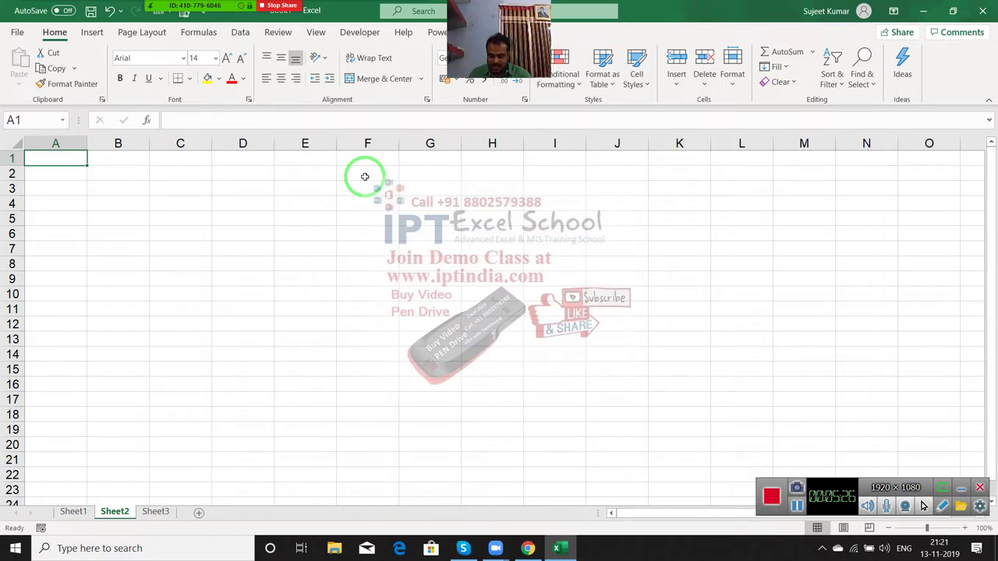
text(NAme)
key(Tab)
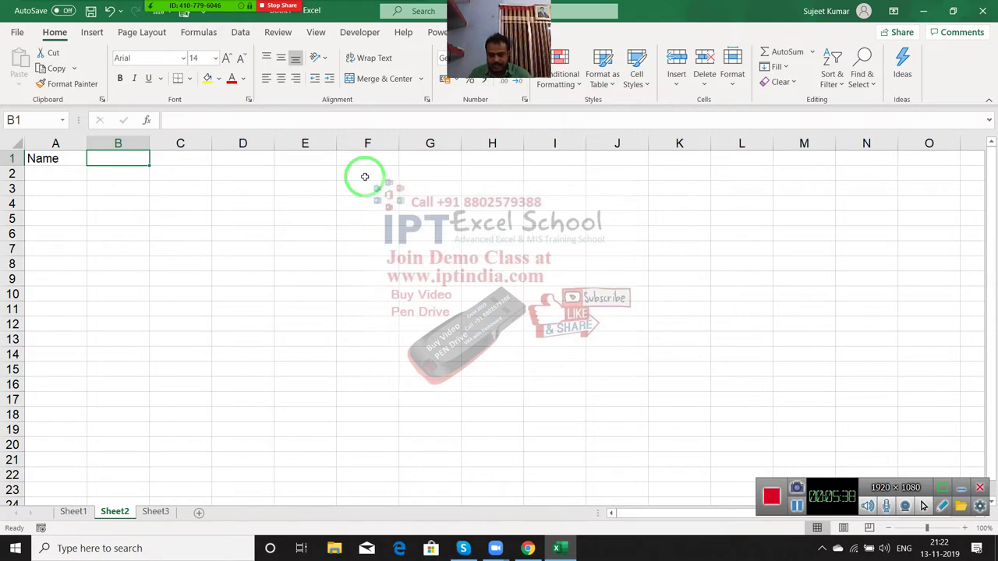
- Enter the headings HR, Ops, Mail and Selection in B1 through E1
text(HR)
key(Tab)
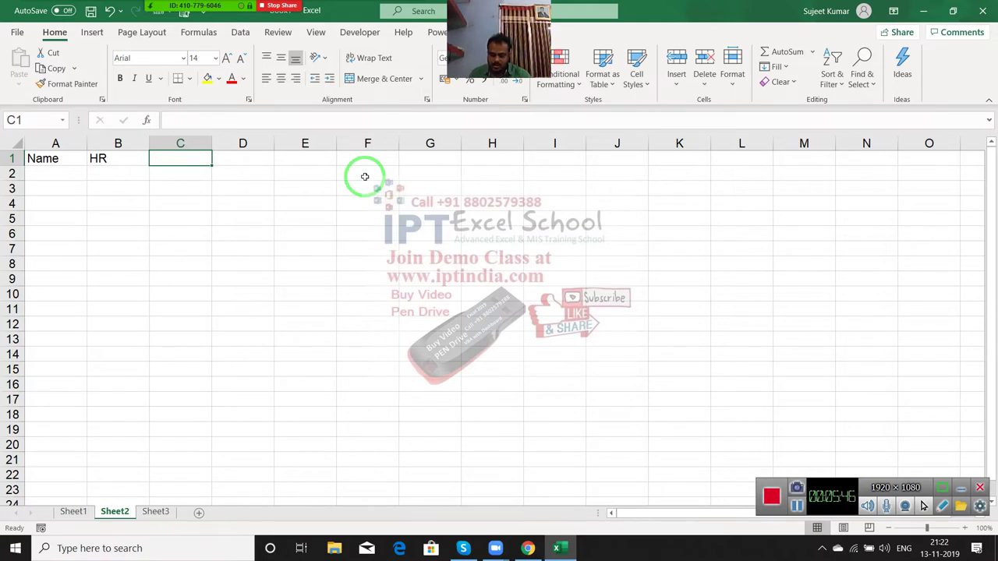
text(O)
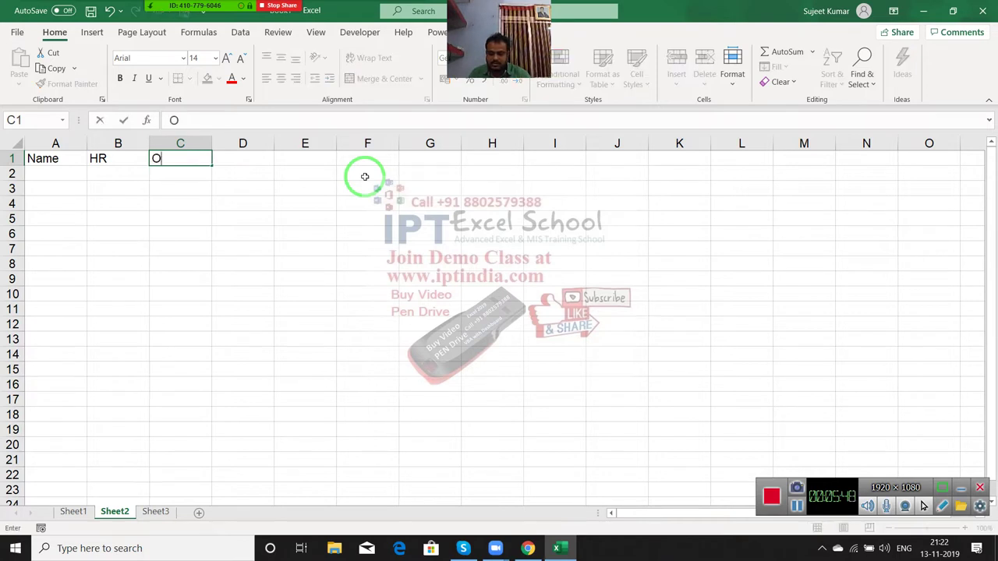
text(ps)
key(Tab)
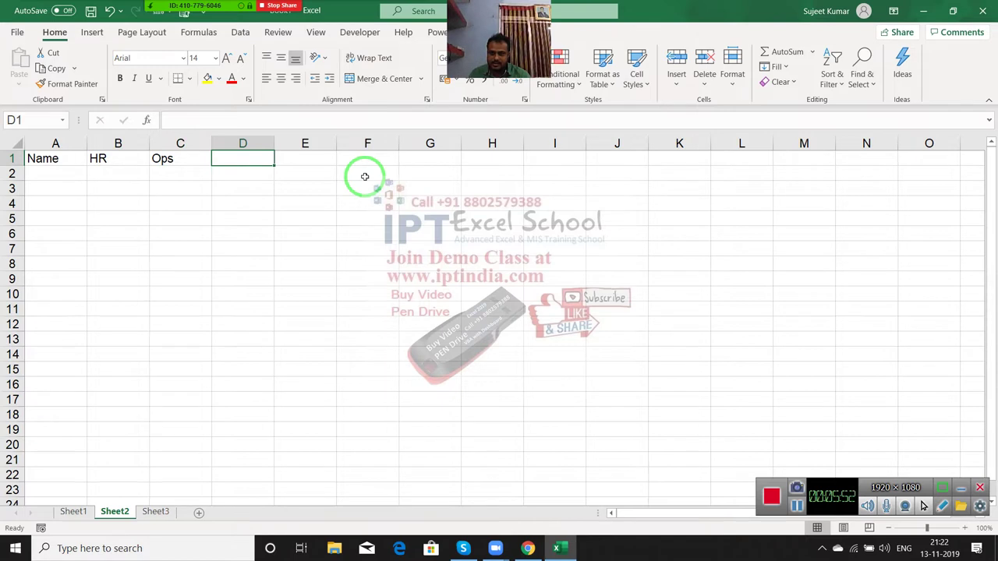
text(A)
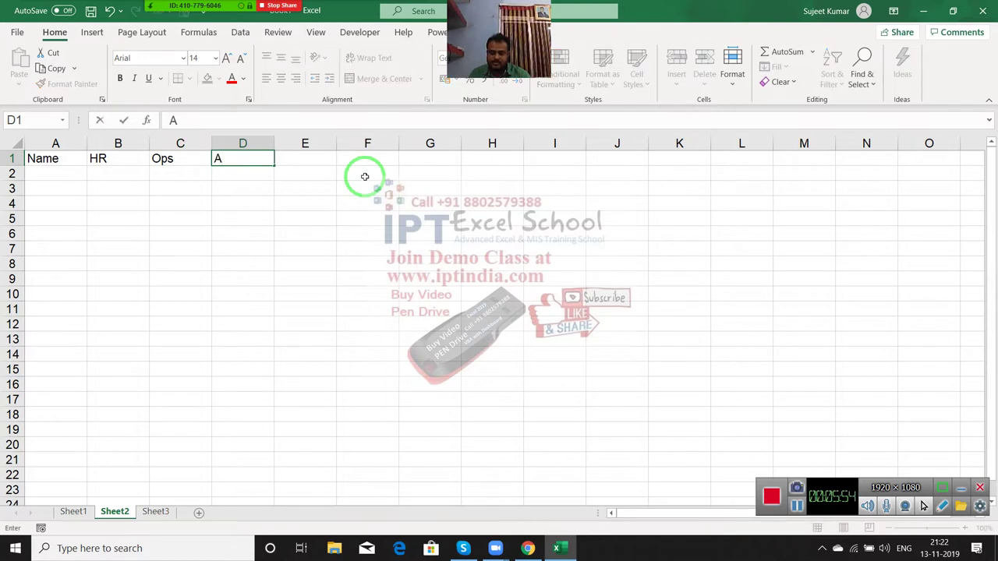
key(BackSpace)
text(Mail)
key(Tab)
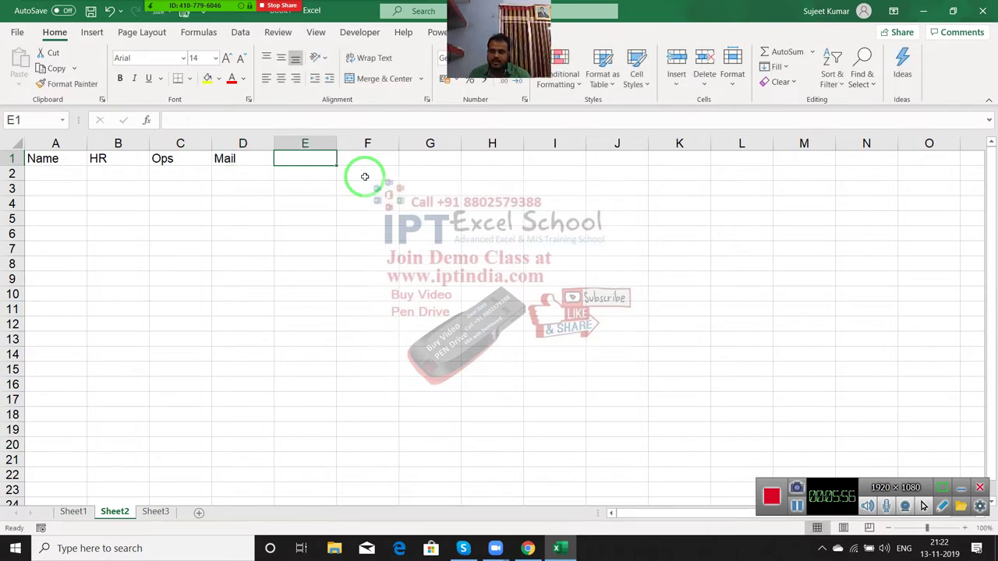
text(Sel;)
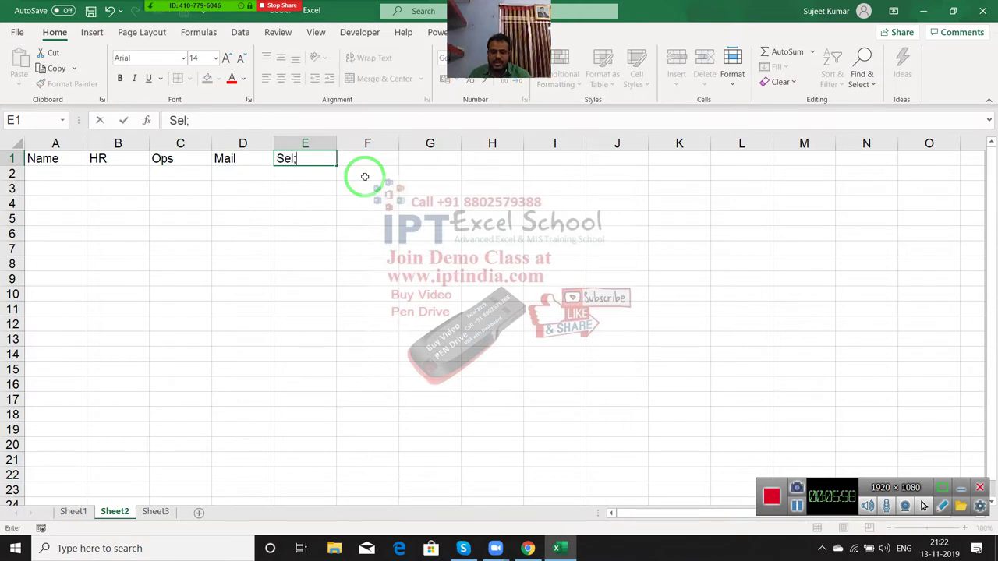
text(e)
key(BackSpace)
key(BackSpace)
text(e)
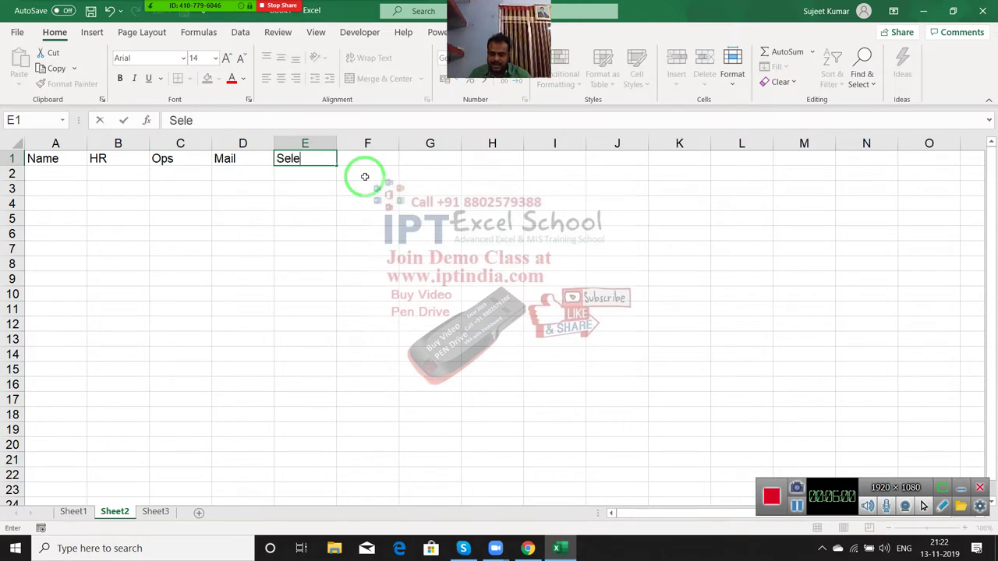
text(ct)
text(ion)
key(Return)
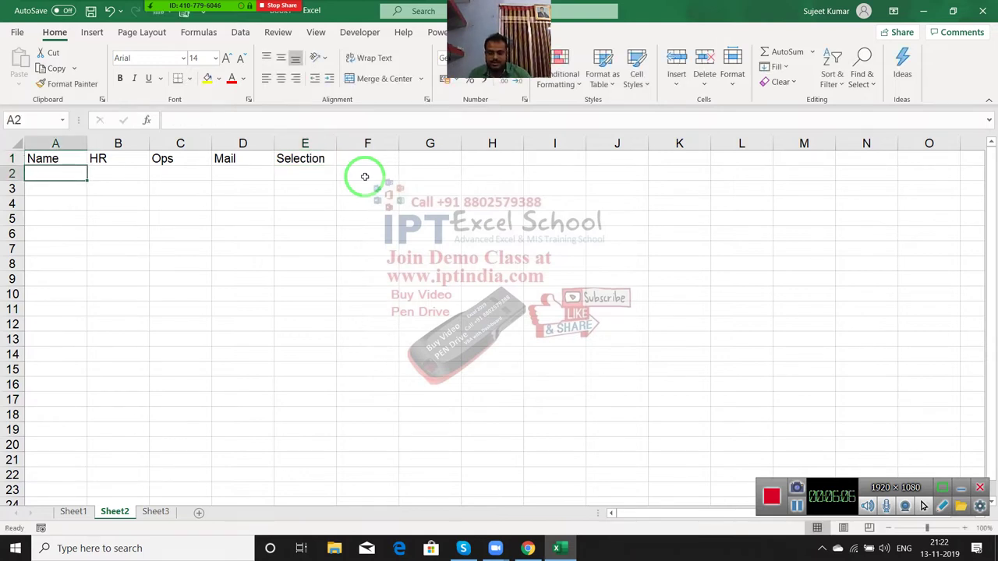
- Enter Puja in A2 with Y under both HR and Ops
text(Puja)
key(Tab)
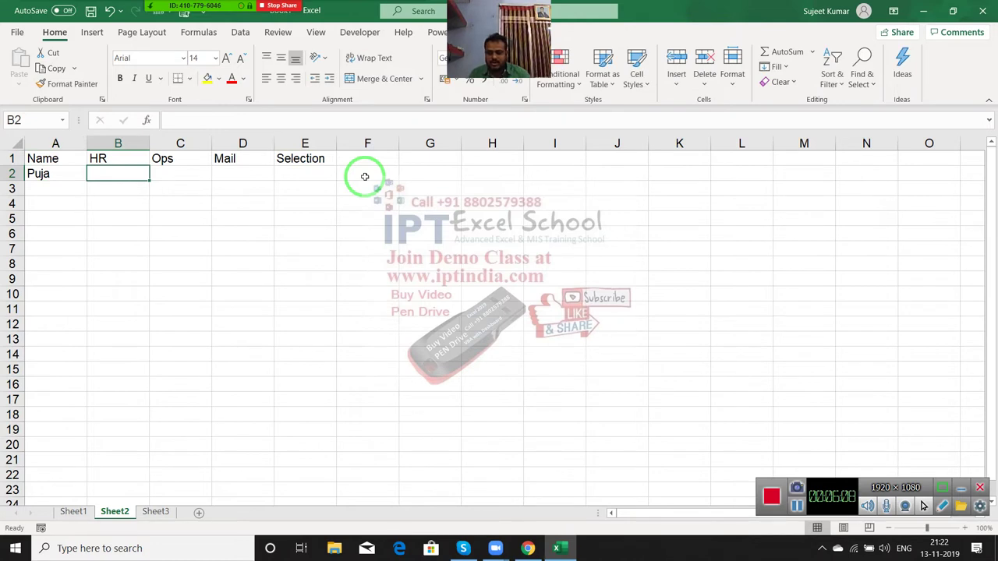
text(Y)
key(Tab)
text(?)
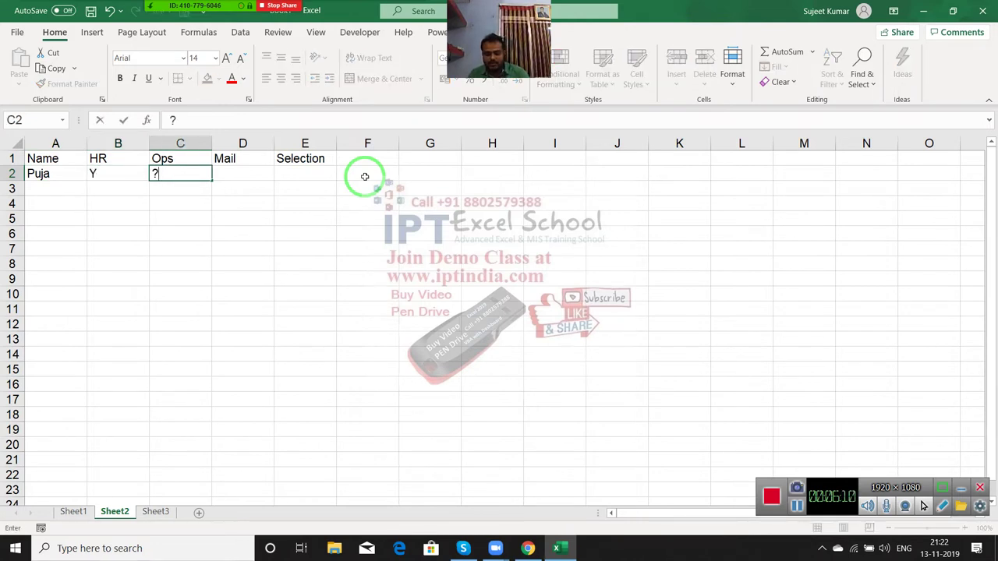
text(Y)
key(BackSpace)
key(BackSpace)
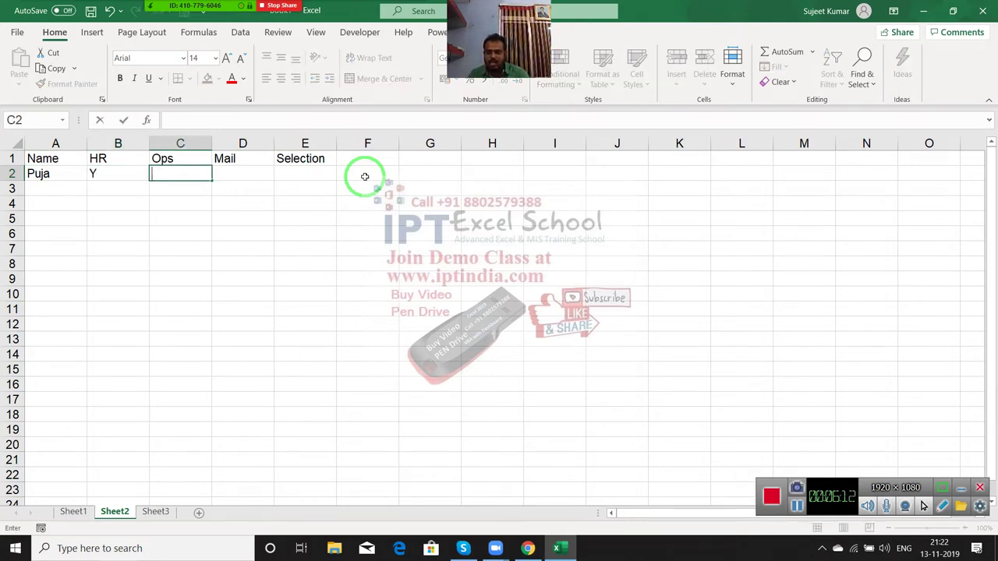
text(Y)
key(Tab)
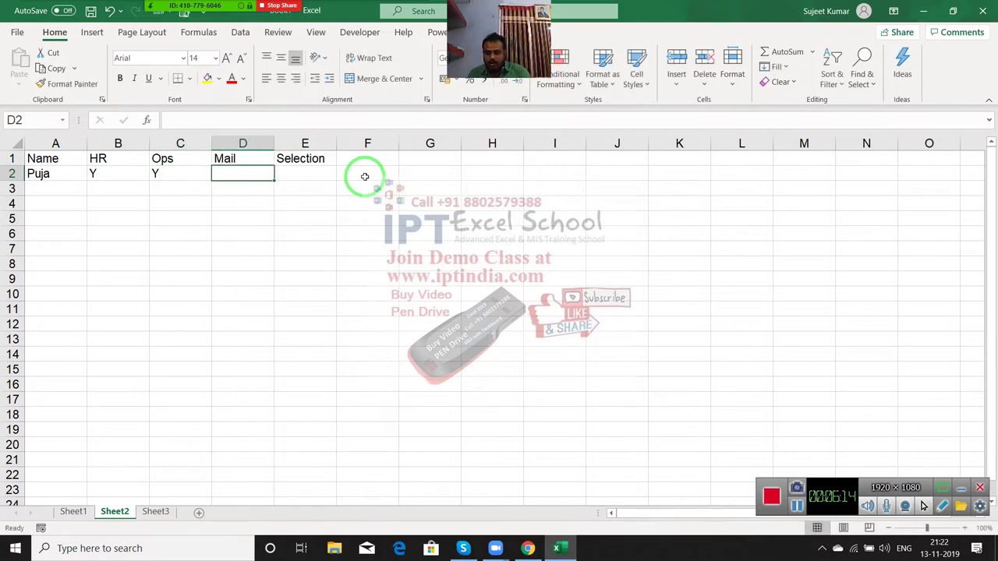
text(Y)
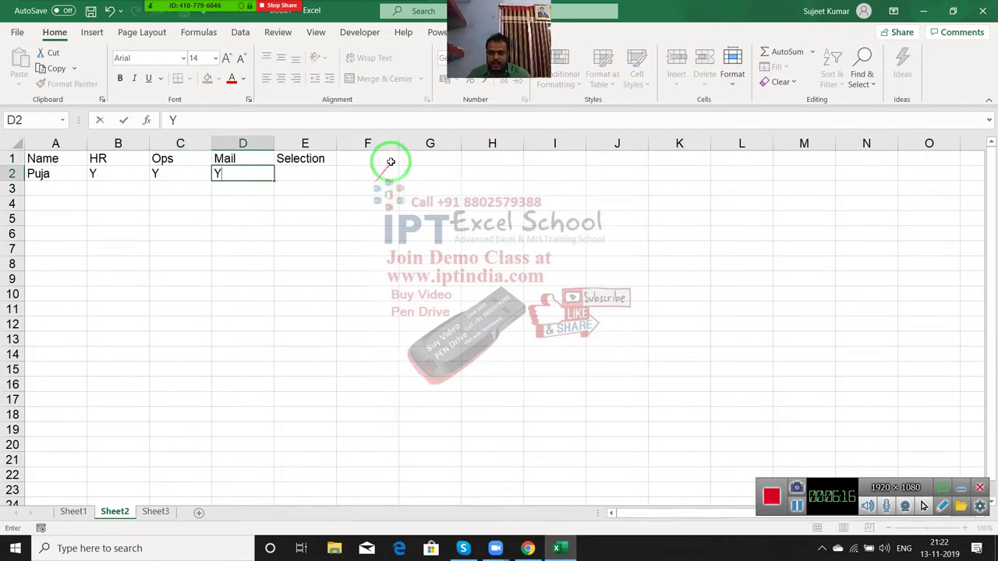
- Rename the Mail heading to Main and leave E2 under Selection empty
double_click(259, 159)
key(BackSpace)
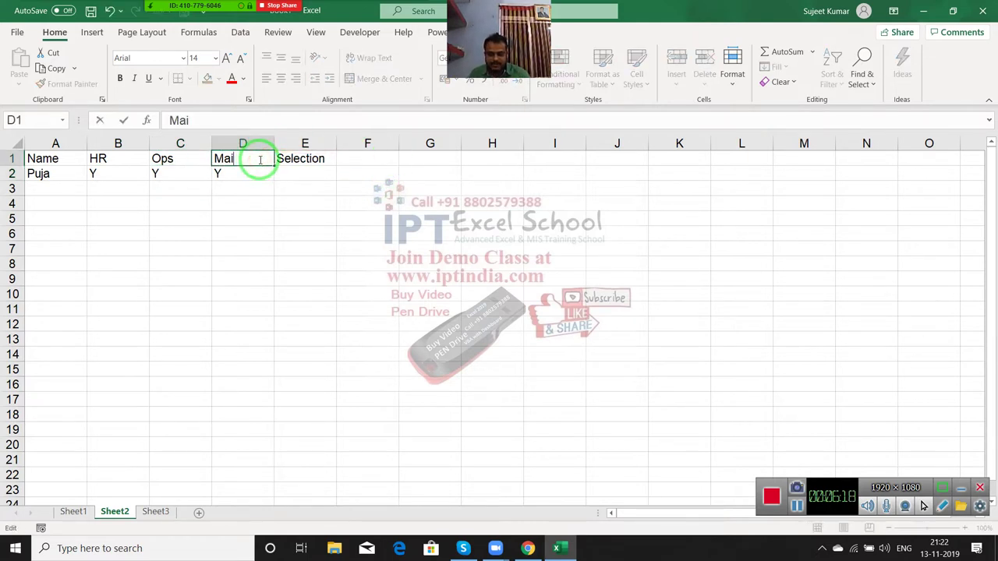
text(n)
key(Return)
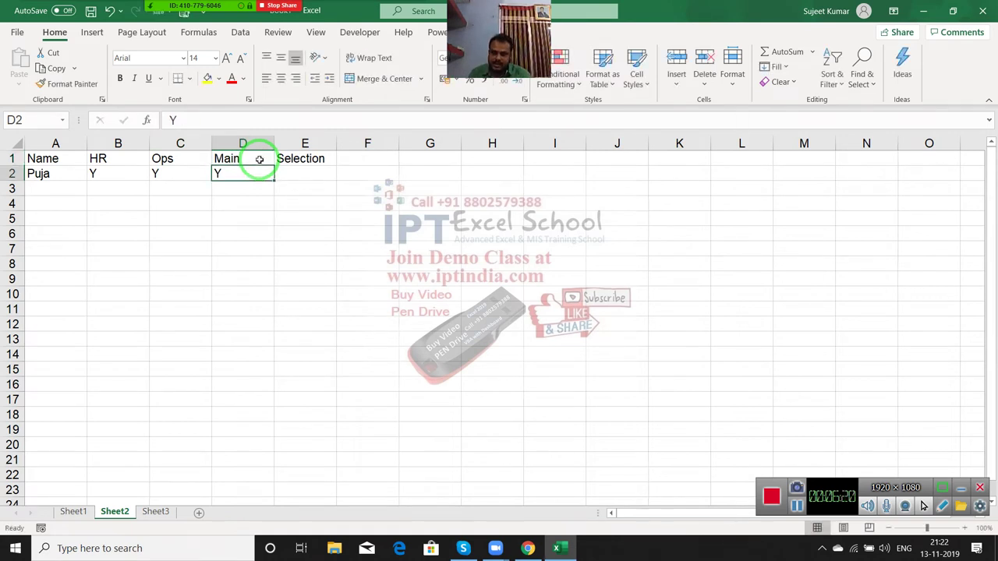
key(Right)
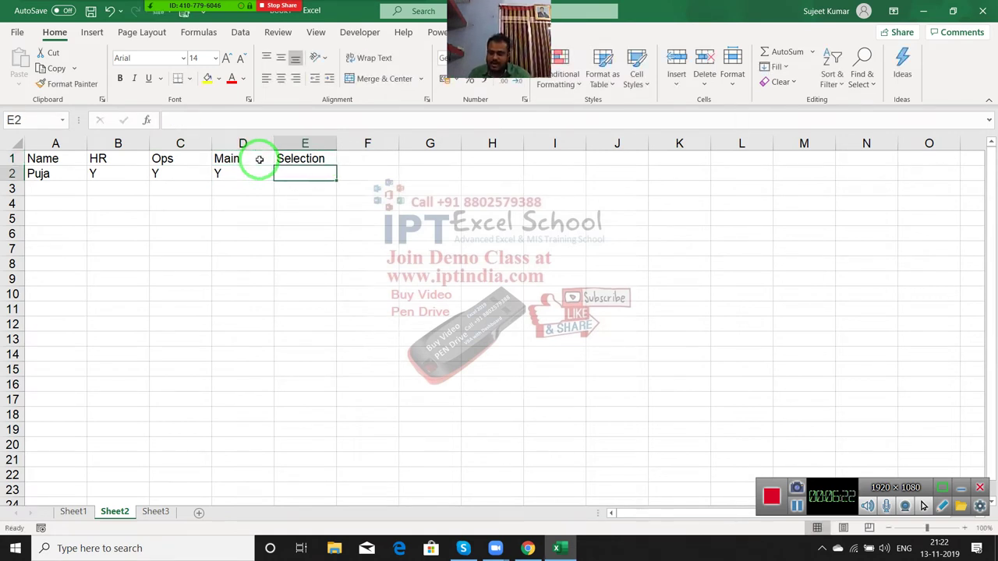
text(Selec)
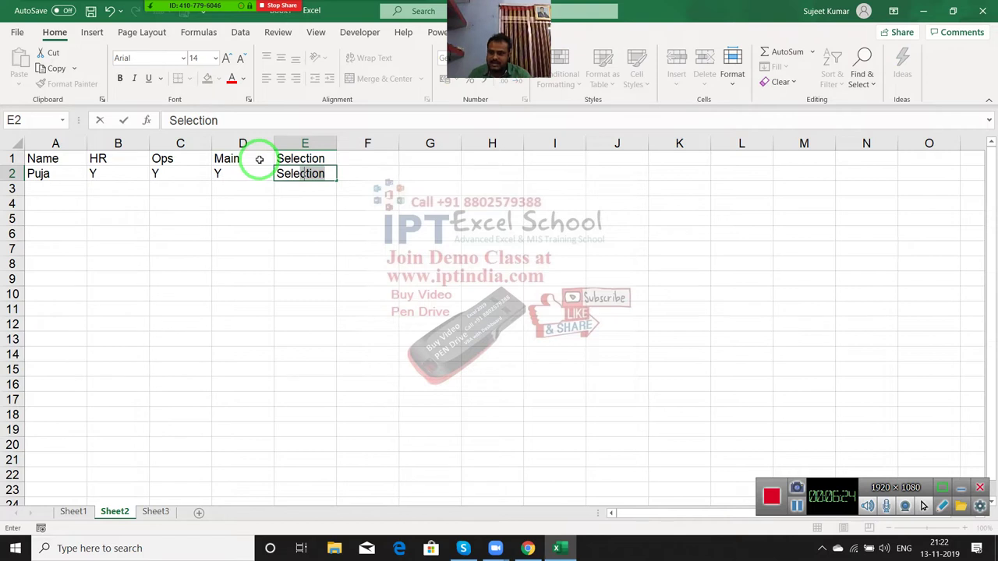
key(BackSpace)
key(BackSpace)
key(Escape)
- Start a nested IF in E2 testing B2, C2 and D2 each equal to "y"
text(=)
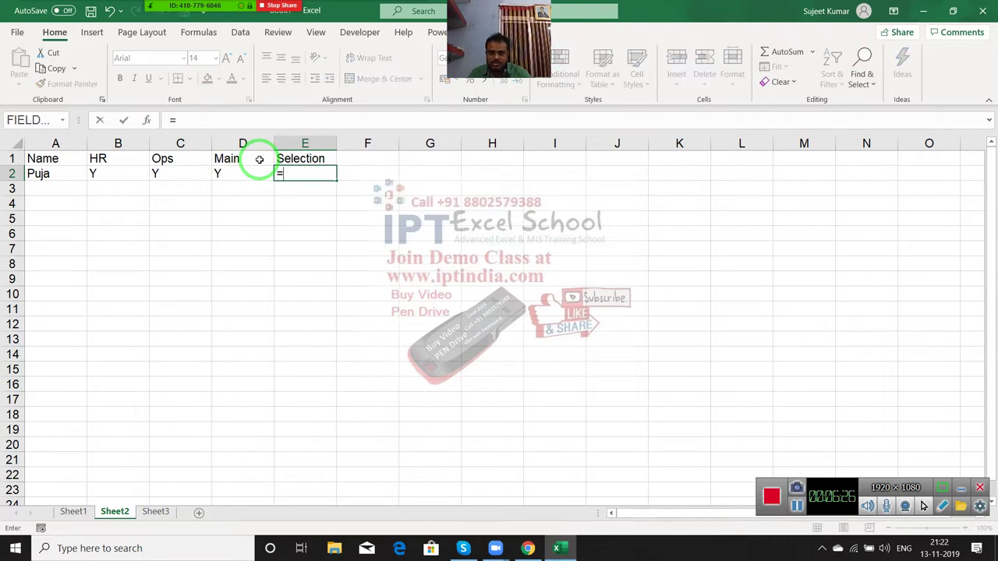
text(if)
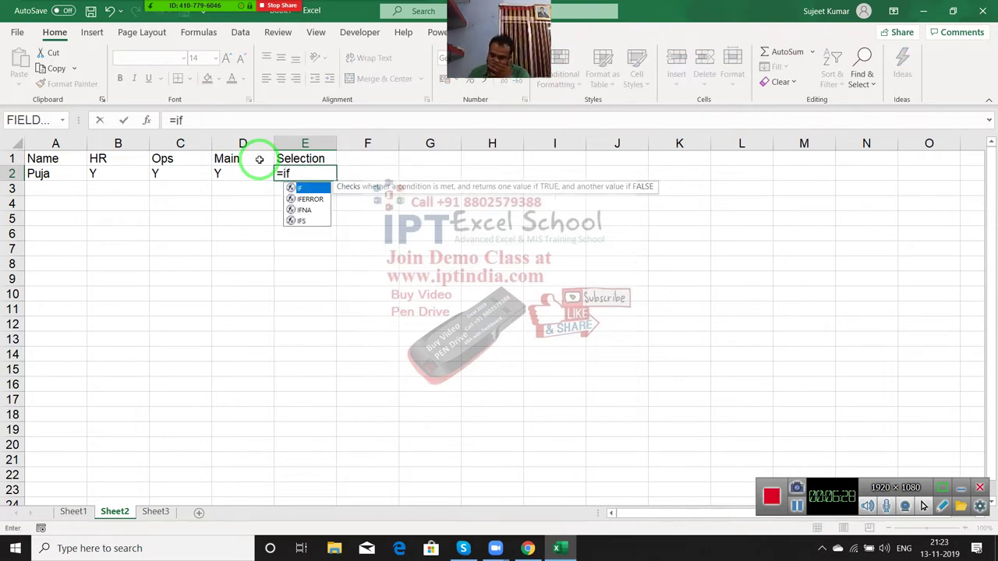
key(Tab)
key(Left)
key(Left)
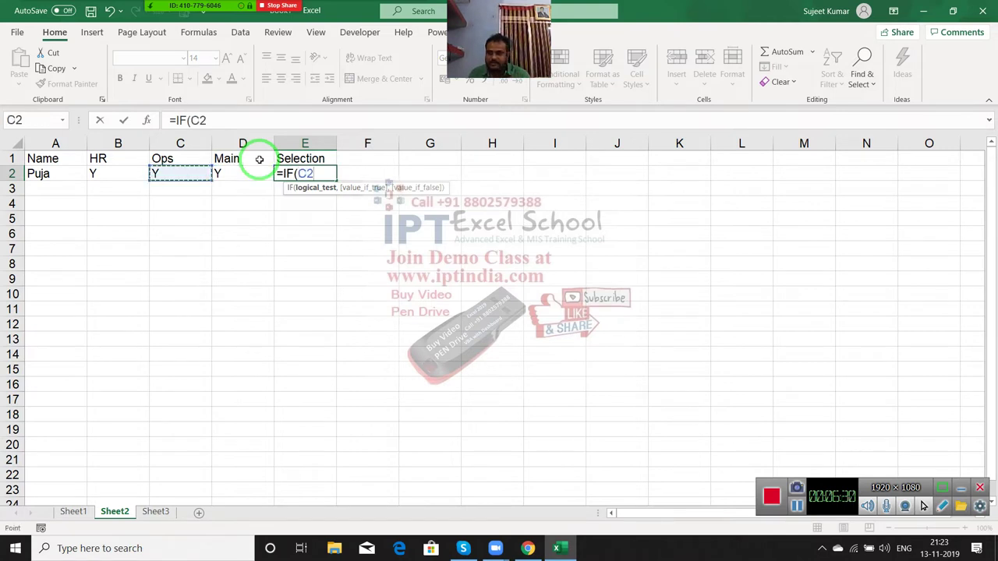
key(Left)
text(=)
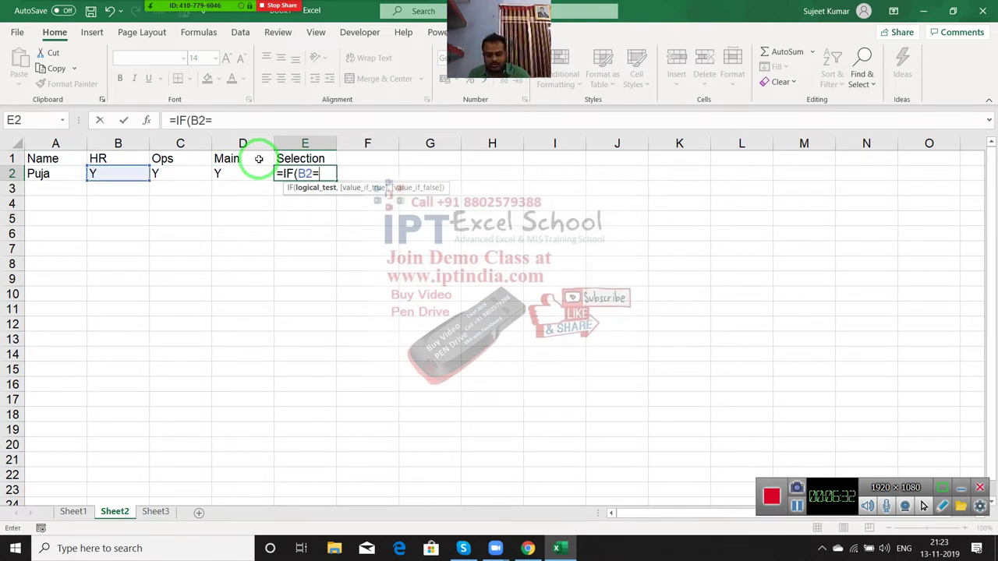
text("y")
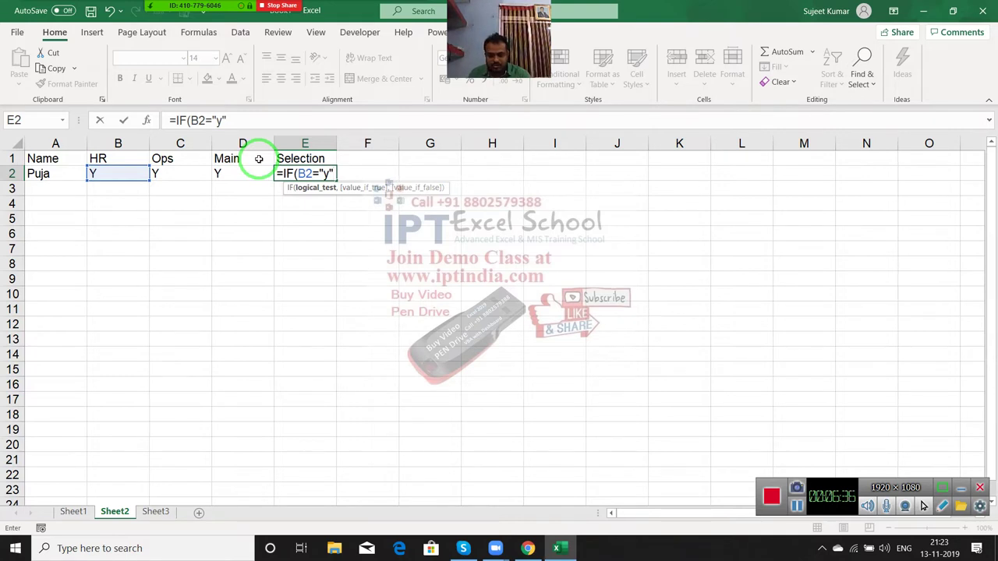
text(,if)
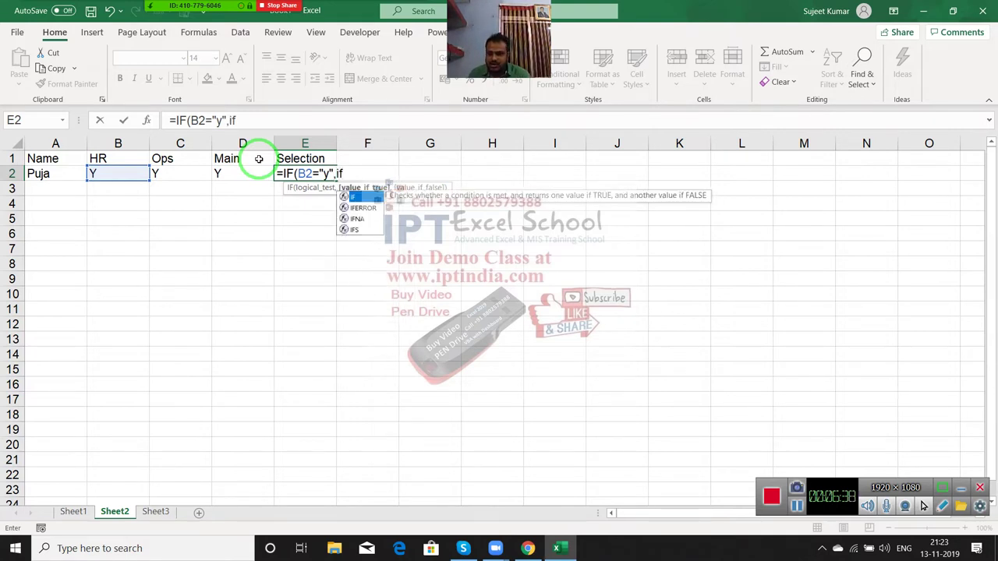
key(Tab)
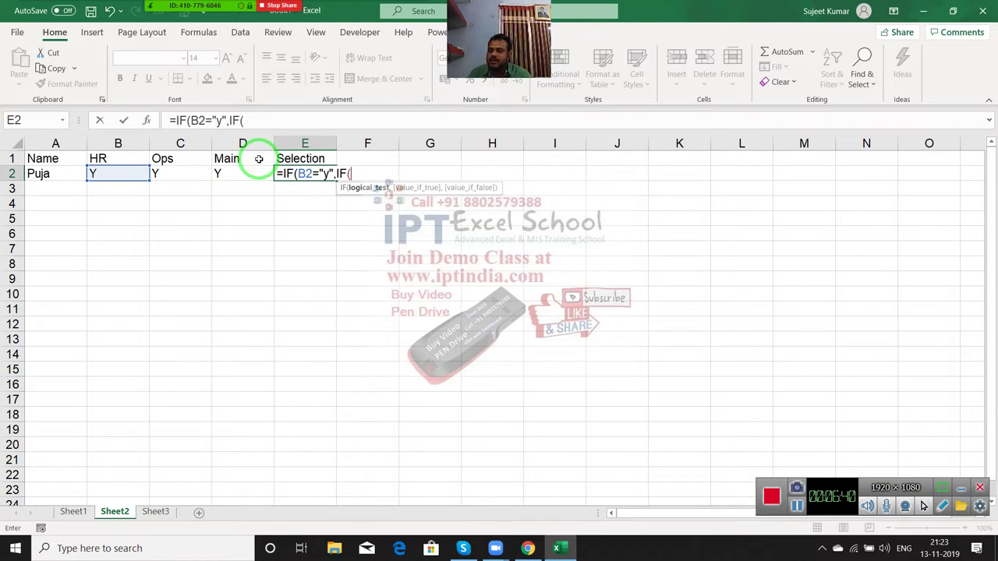
key(Left)
key(Left)
text(=")
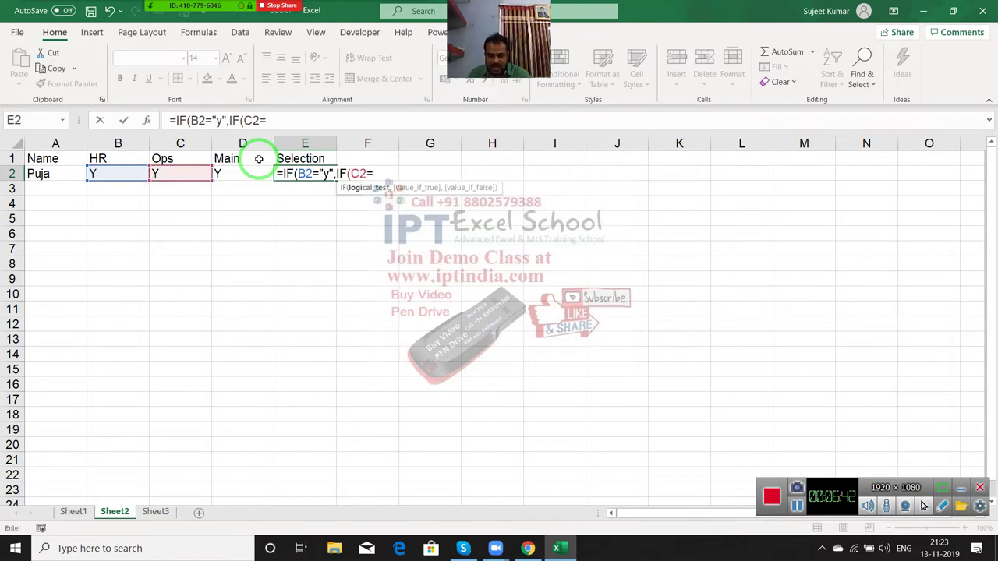
text(y",)
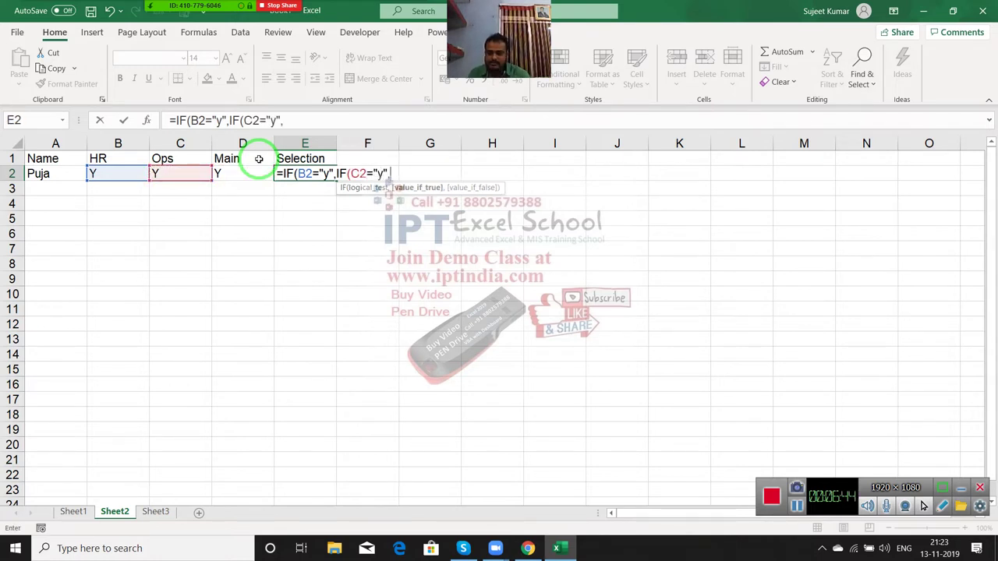
text(if)
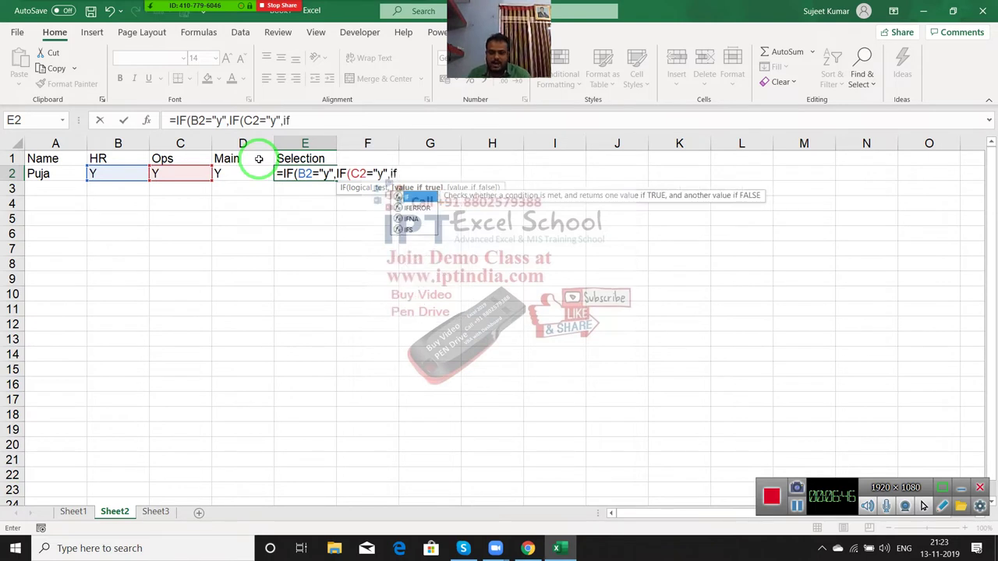
text(q)
key(BackSpace)
text(()
key(Left)
text(=)
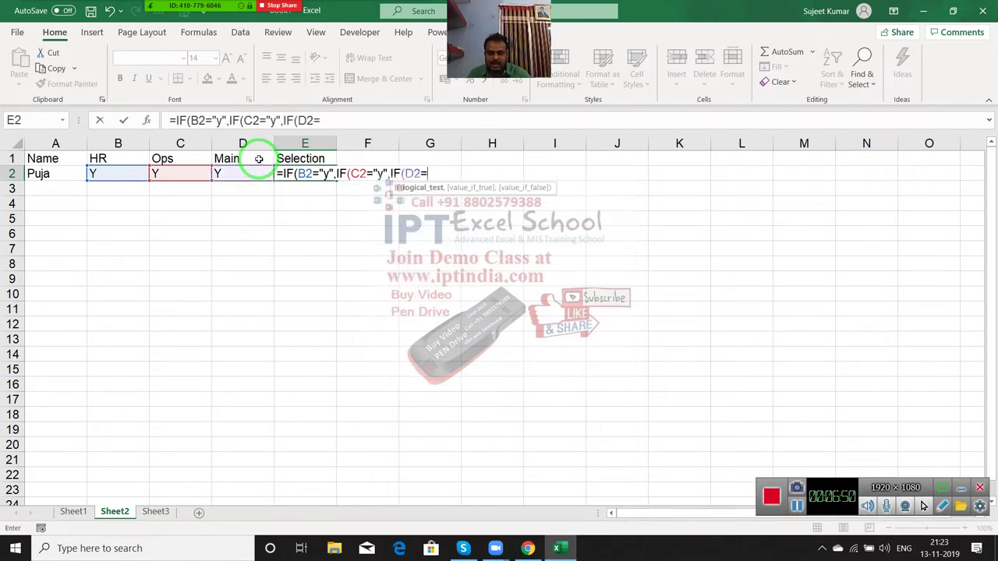
text("y)
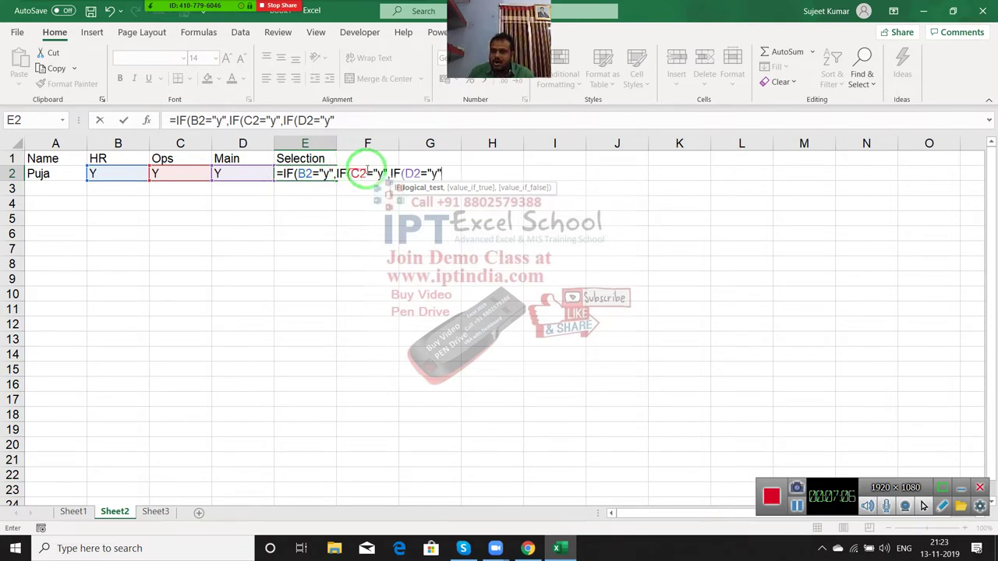
- Give the innermost IF "Selected" and "Rejected" results, highlighting each IF's arguments to explain them
click(449, 168)
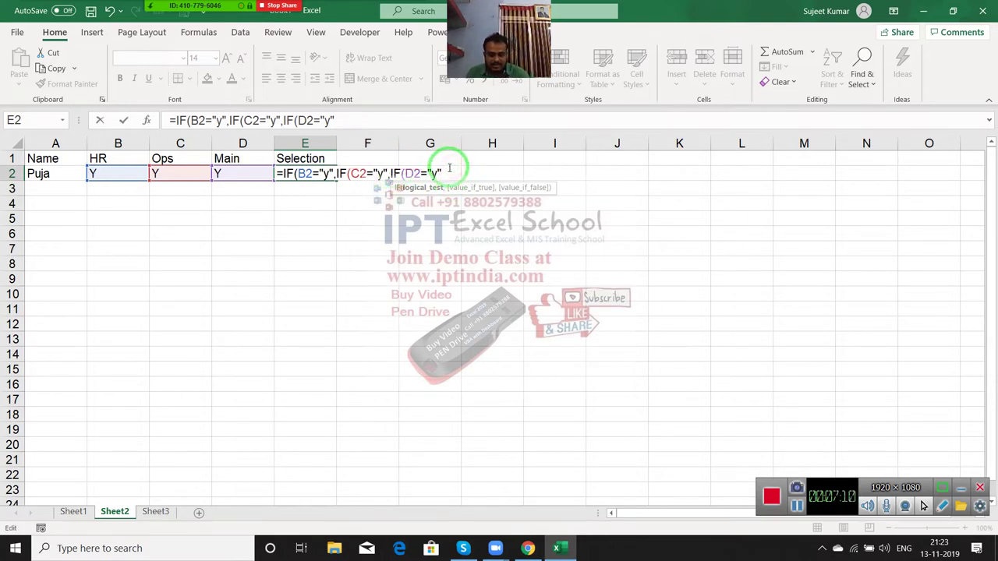
text(,"S)
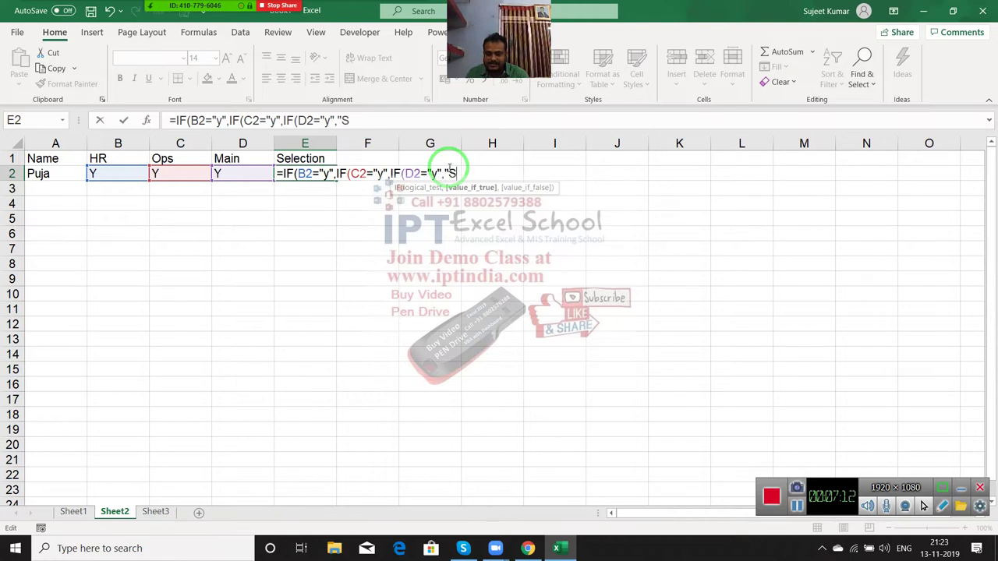
text(elected)
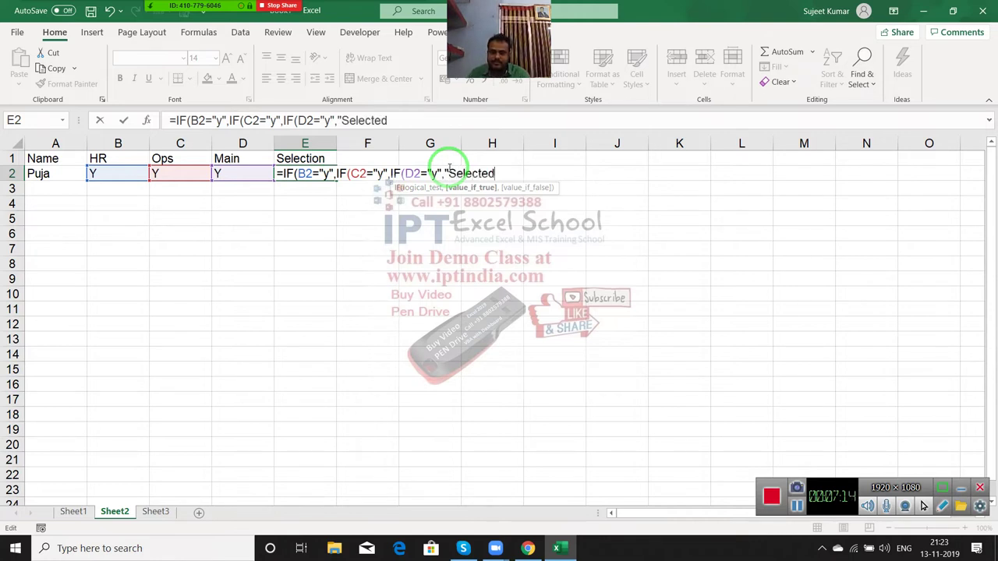
text(",")
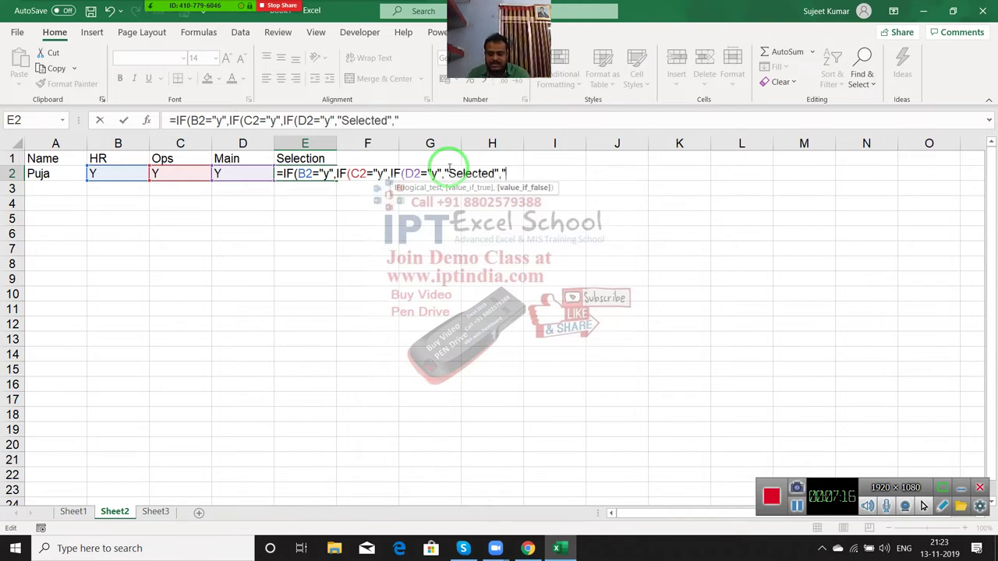
text(Rej)
text(ec)
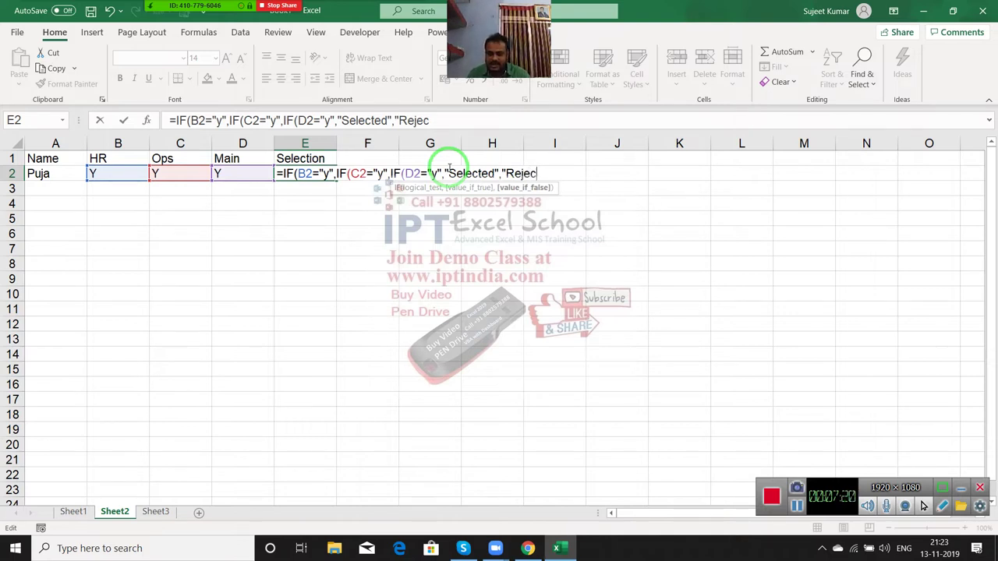
text(ted)
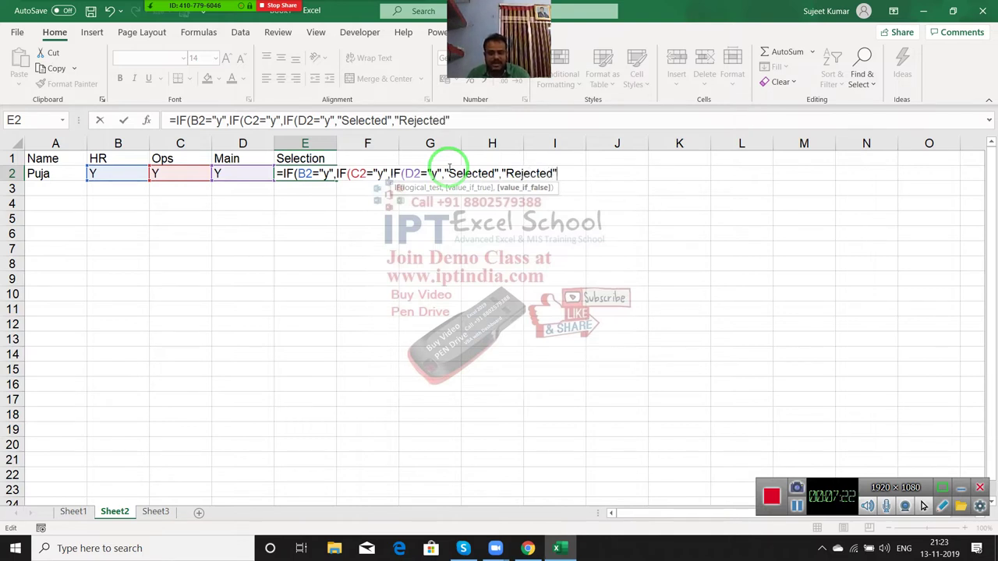
click(390, 173)
drag(403, 173, 558, 174)
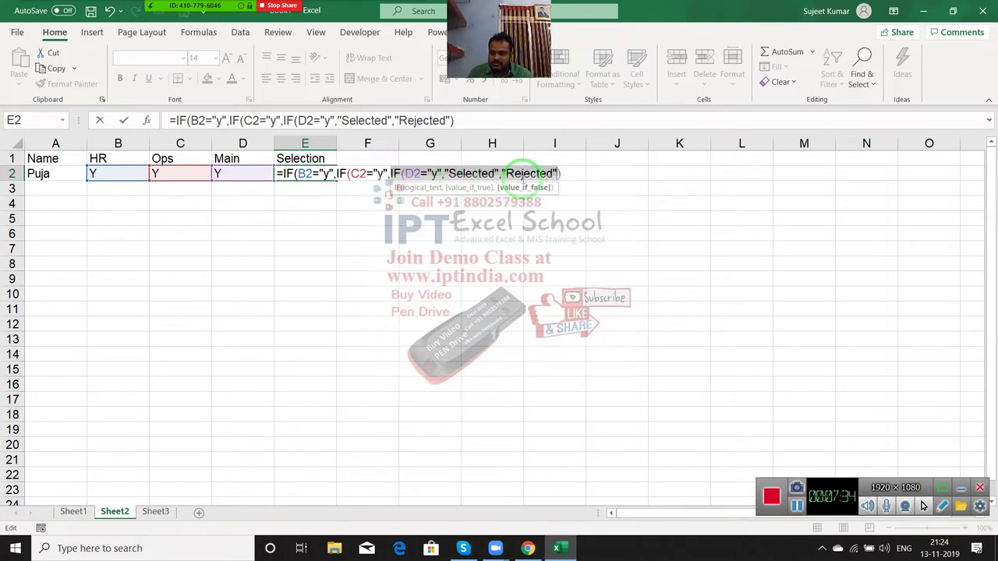
click(358, 173)
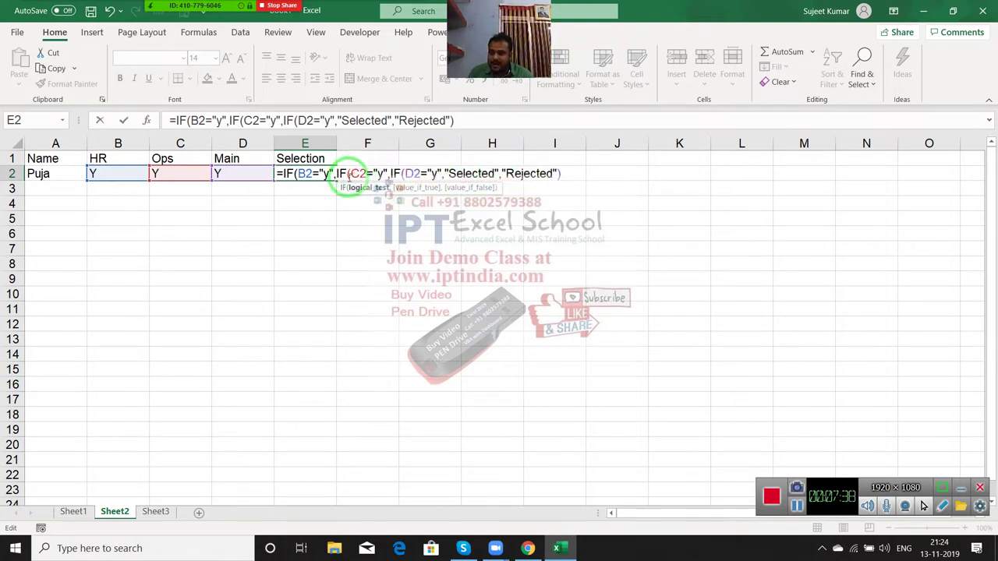
click(347, 177)
drag(347, 178, 385, 181)
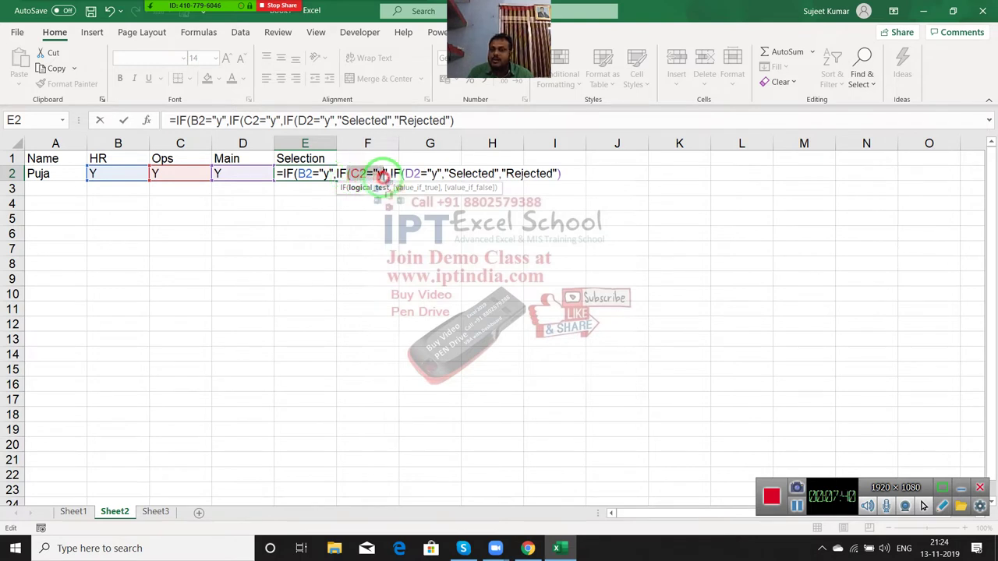
click(394, 168)
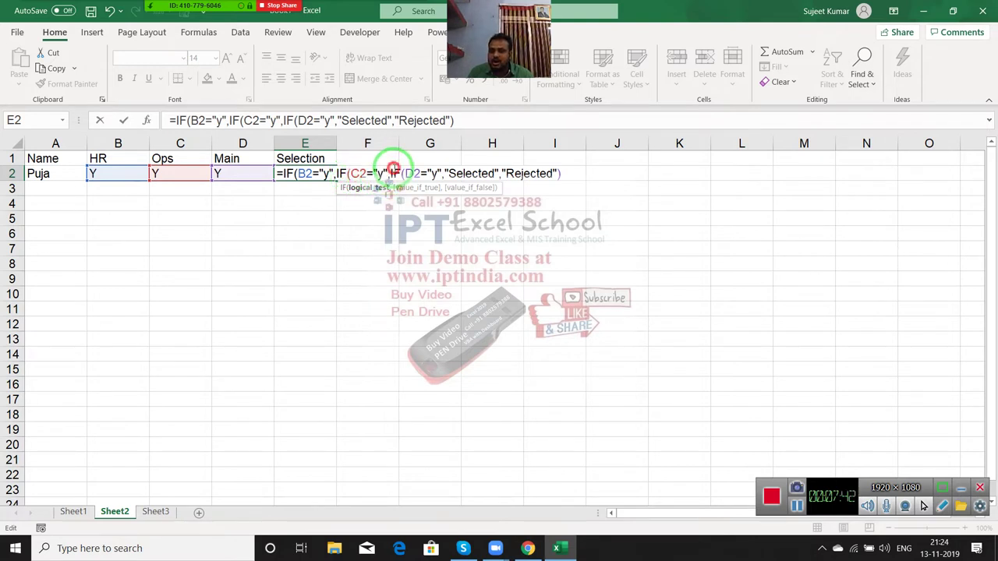
drag(394, 169, 562, 173)
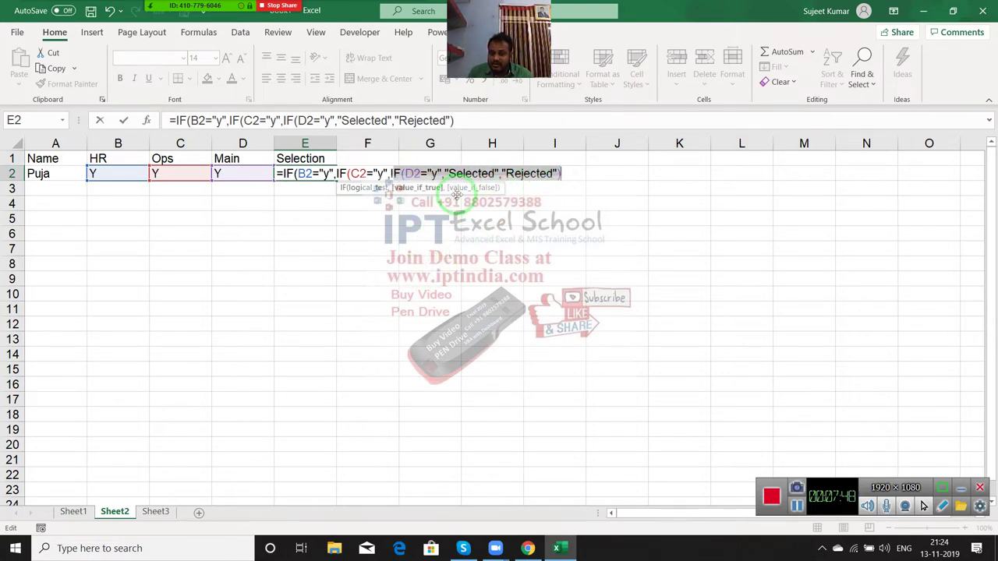
click(572, 174)
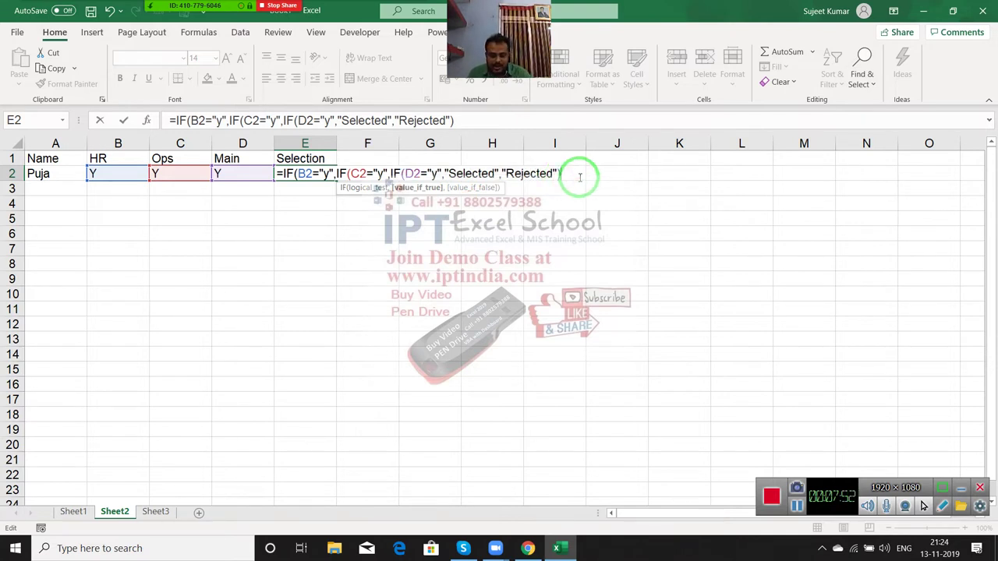
- Close the outer IFs with "Rejected" results and commit E2's formula, which shows Selected
text(,")
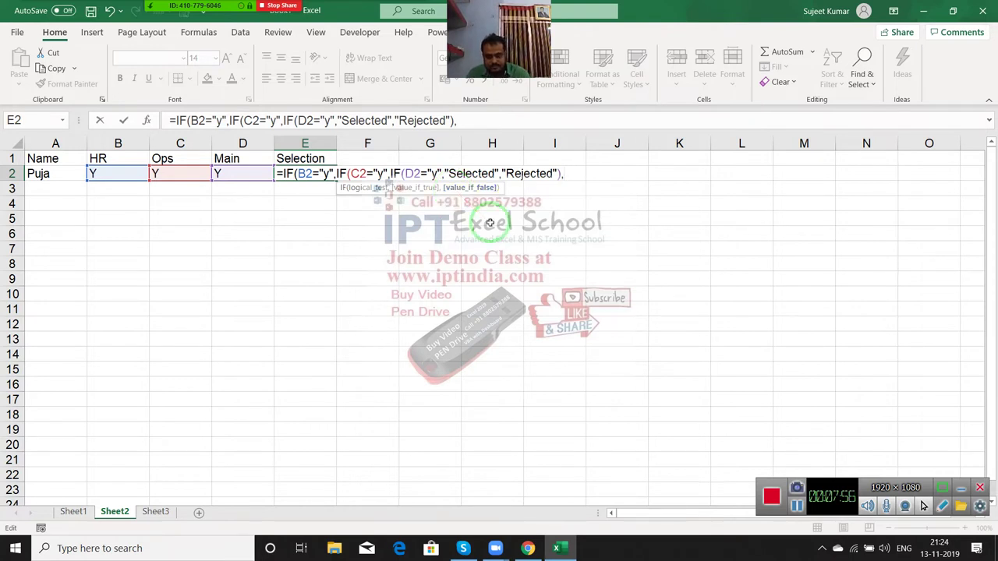
text(Re)
text(jecte4)
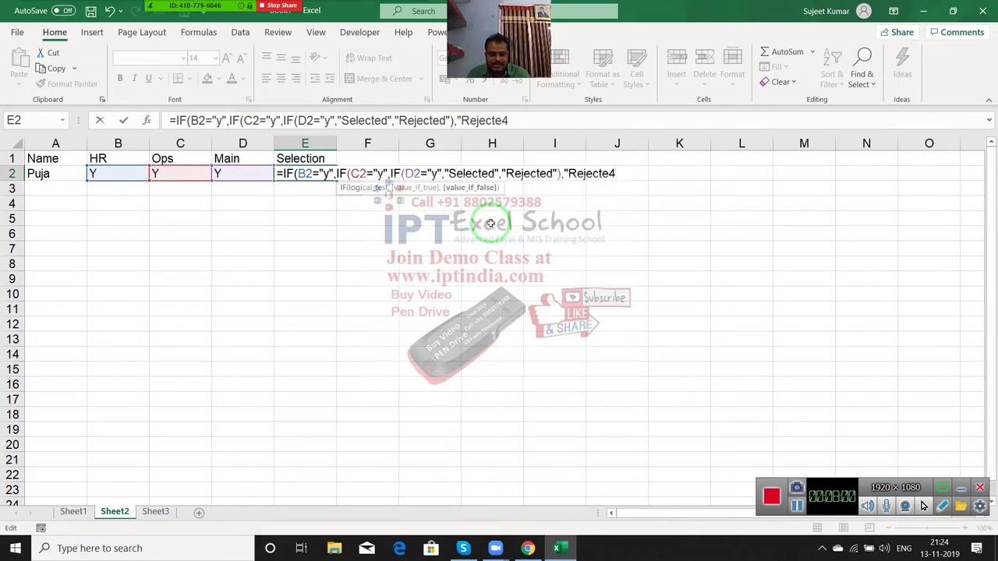
key(BackSpace)
text(d)
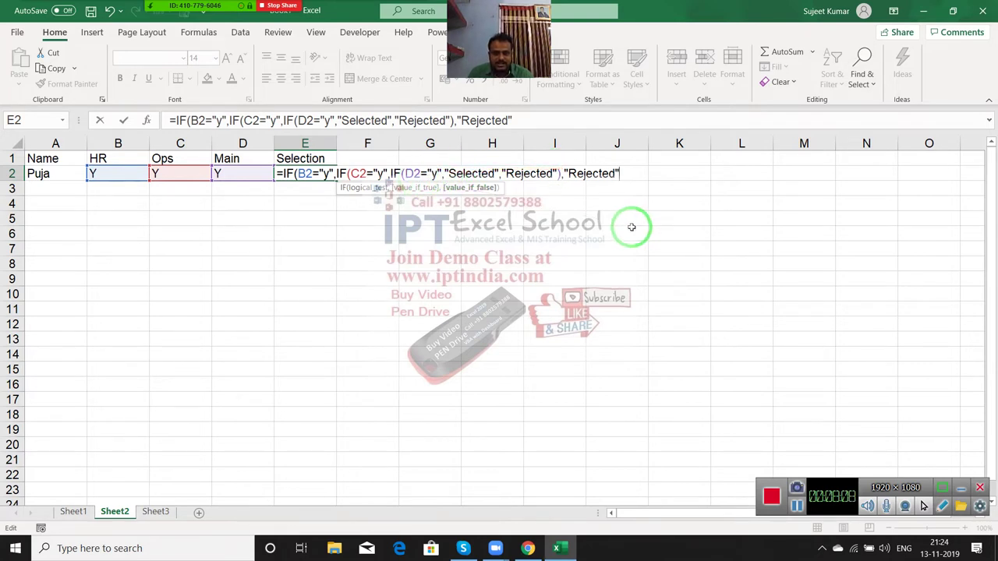
text())
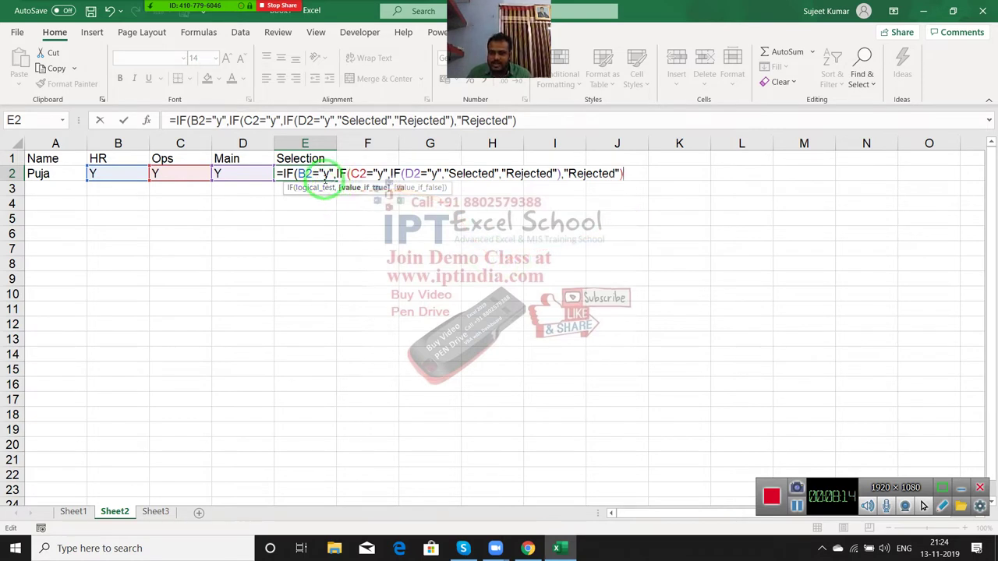
drag(325, 187, 427, 200)
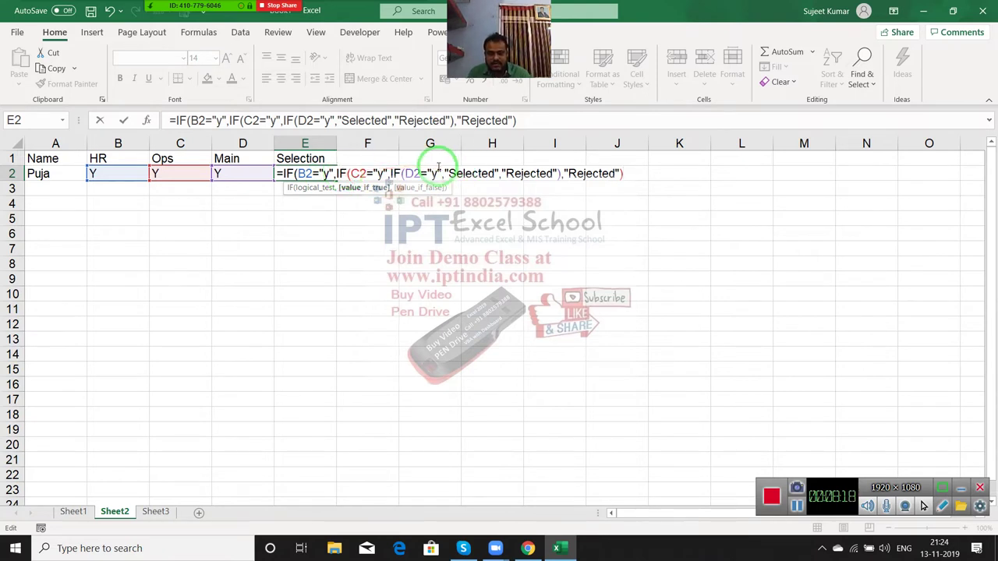
text(,")
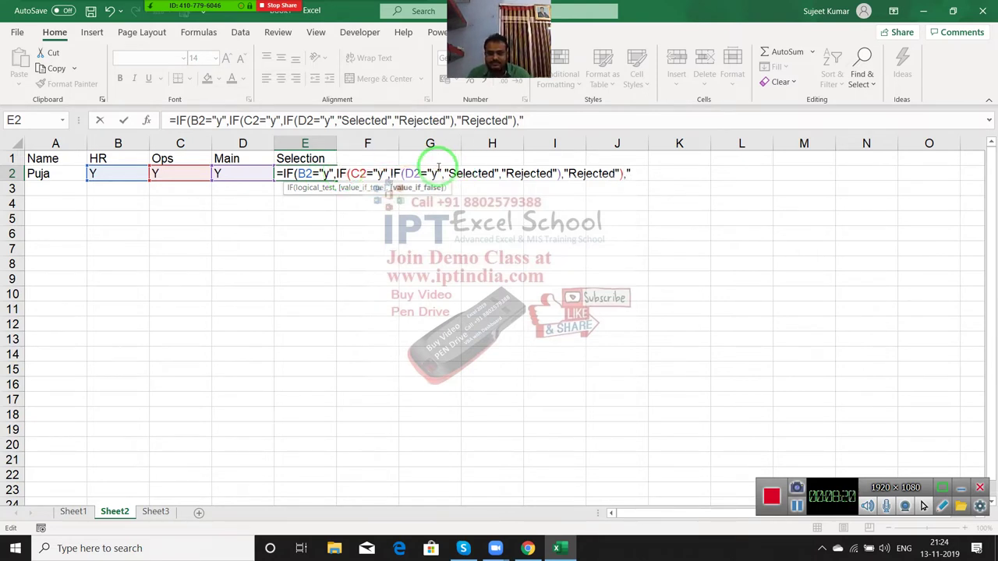
text(Reject)
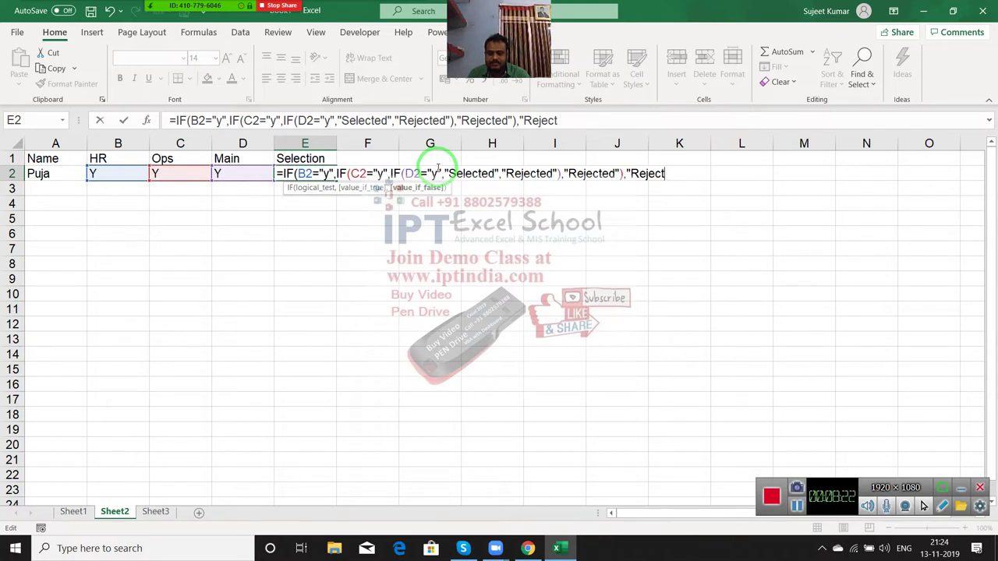
text(ed)
text())
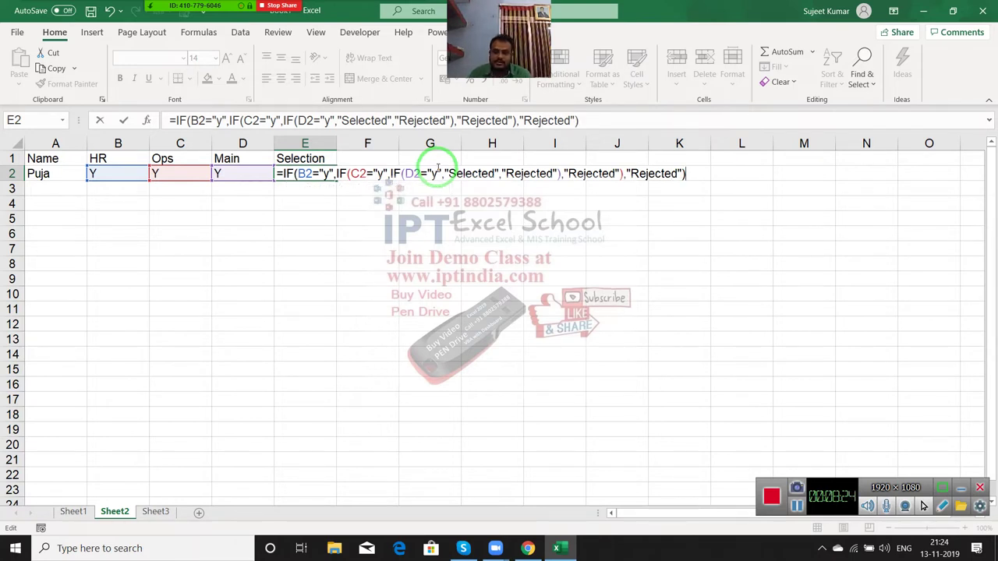
key(Return)
key(Up)
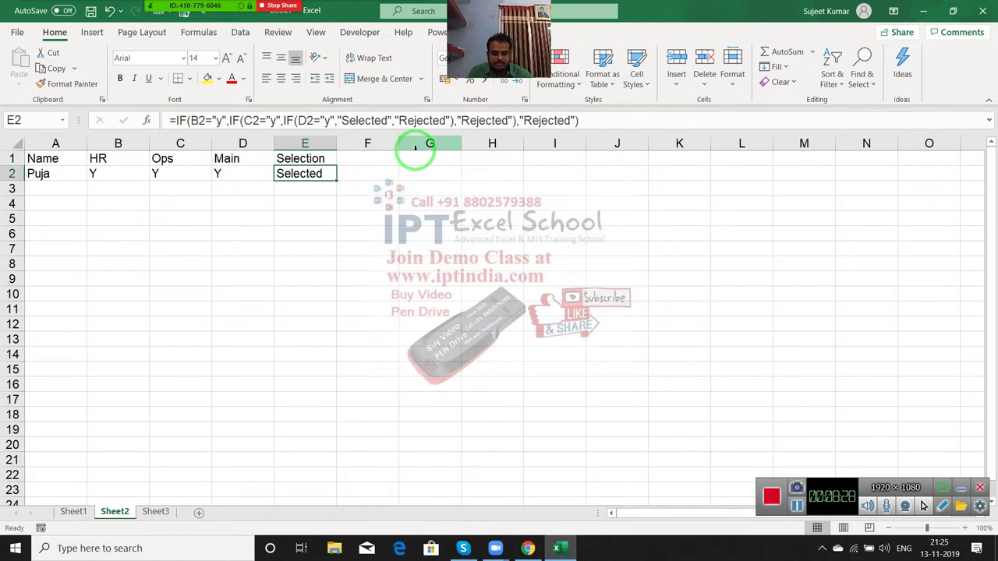
- Change Puja's Main mark in D2 to N, check E2 shows Rejected, then return to Sheet1
key(Left)
text(N)
key(Return)
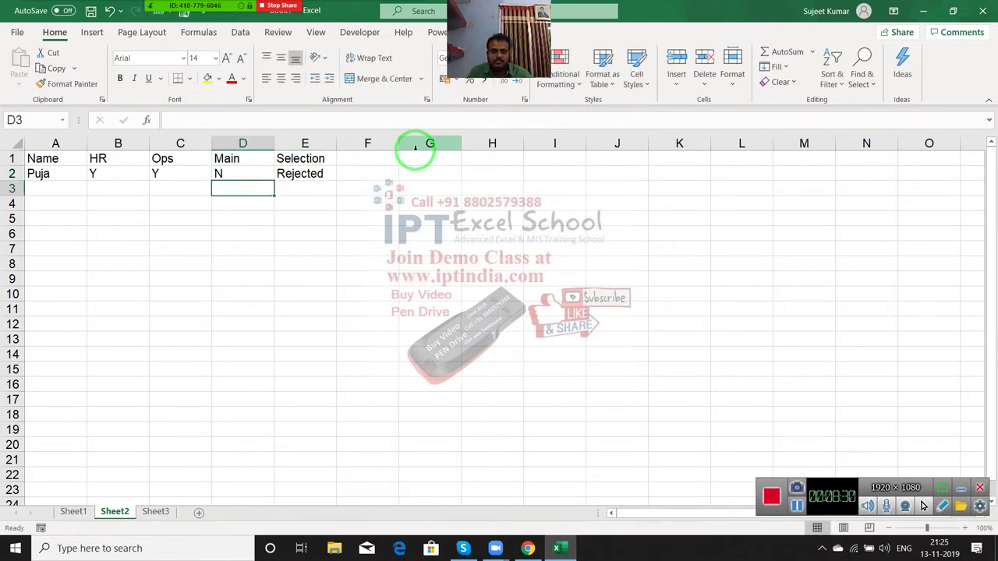
key(Up)
key(Right)
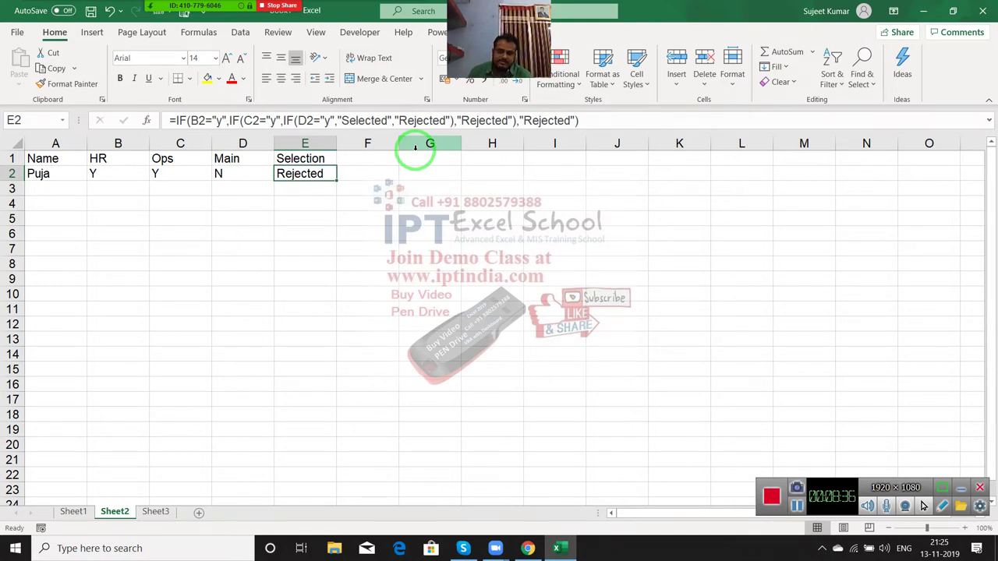
click(62, 511)
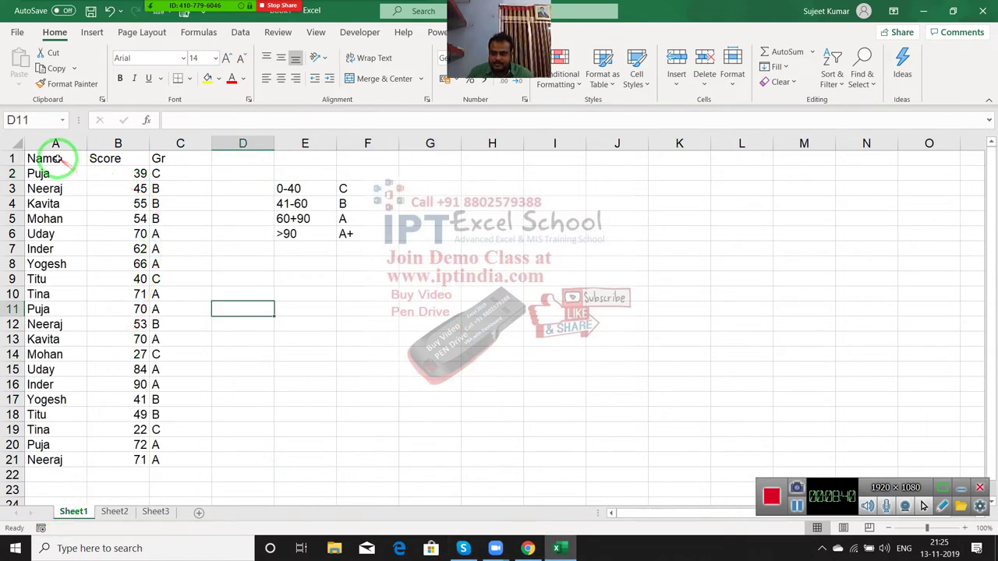
- Copy the Name and Score columns A1:B21 to H1 and retitle Score as Sales
mouse_move(62, 158)
mouse_down()
mouse_move(101, 181)
mouse_move(103, 458)
mouse_up()
key(ctrl+c)
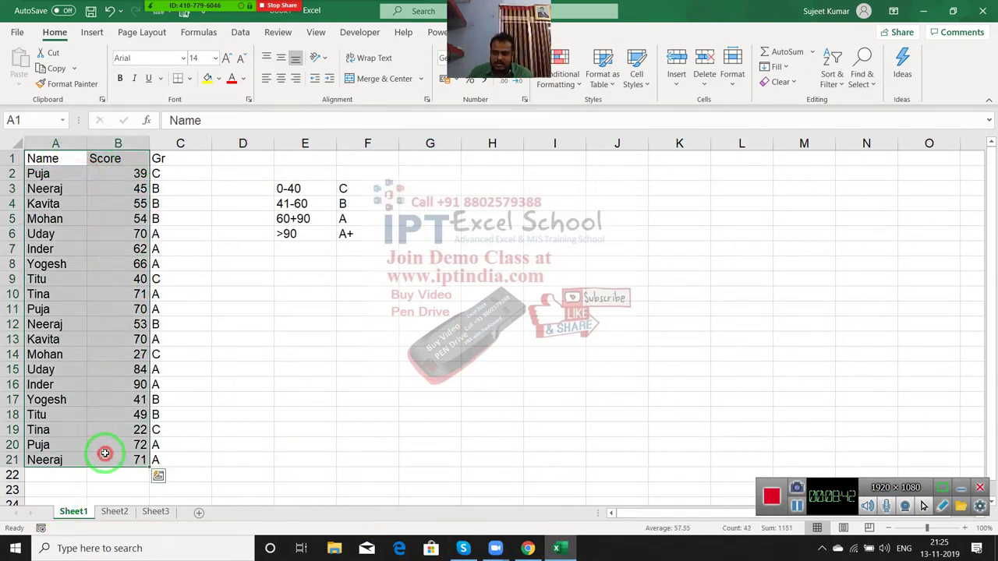
click(491, 162)
key(ctrl+v)
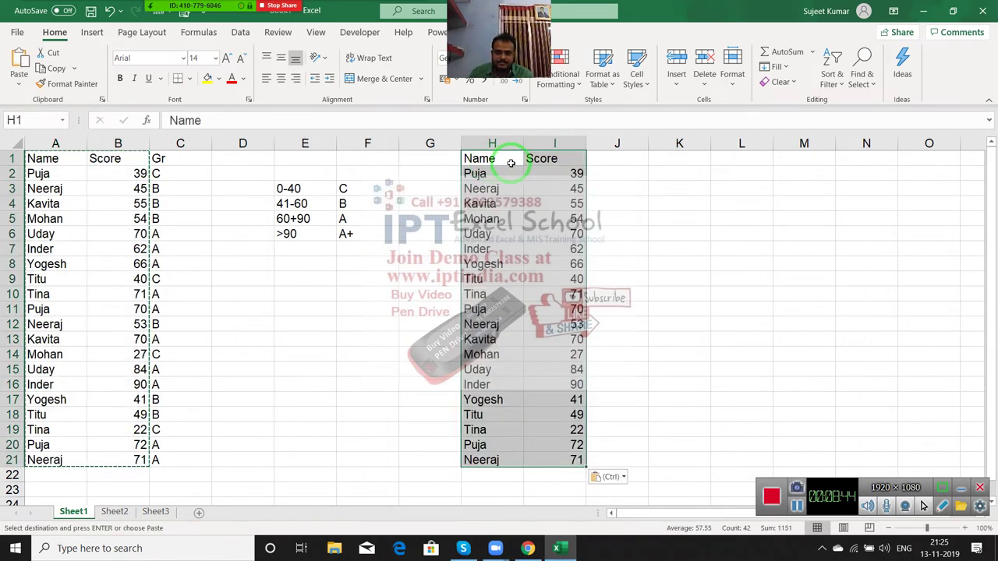
key(Escape)
click(537, 156)
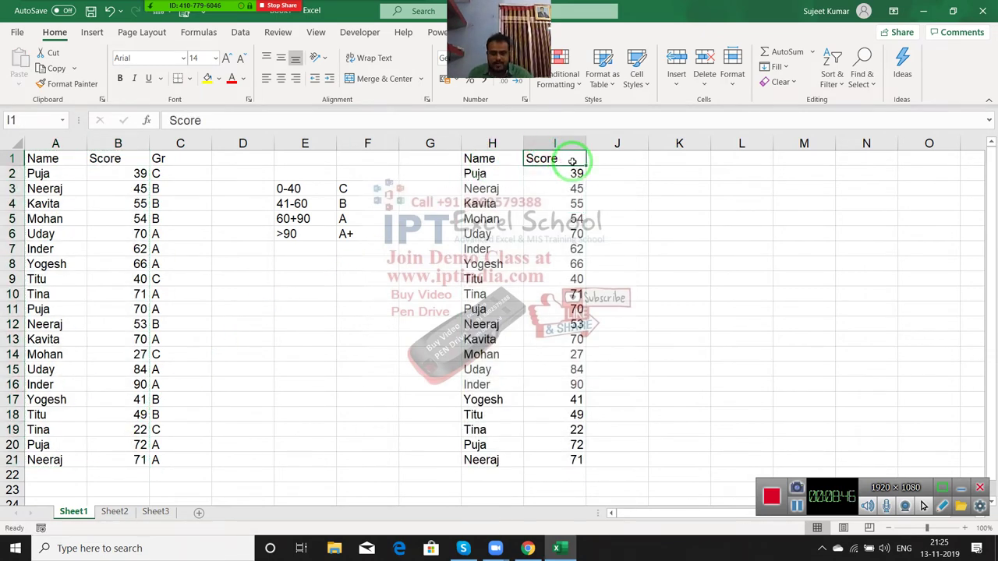
text(Sa)
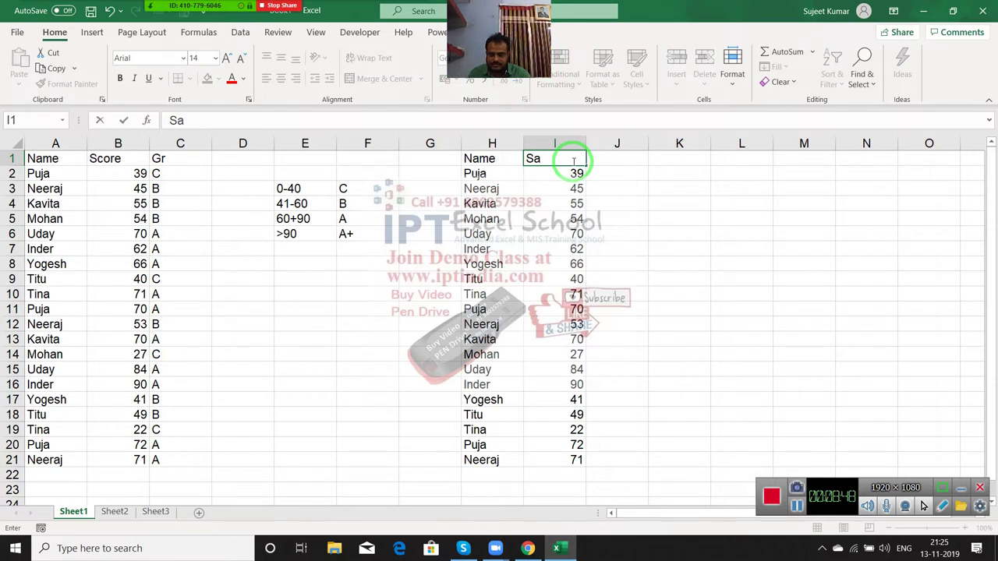
text(les)
key(Tab)
- Start the slab table in K3:L4 with 0-50 → 1000 and 51-70 → 1500
key(Down)
key(Down)
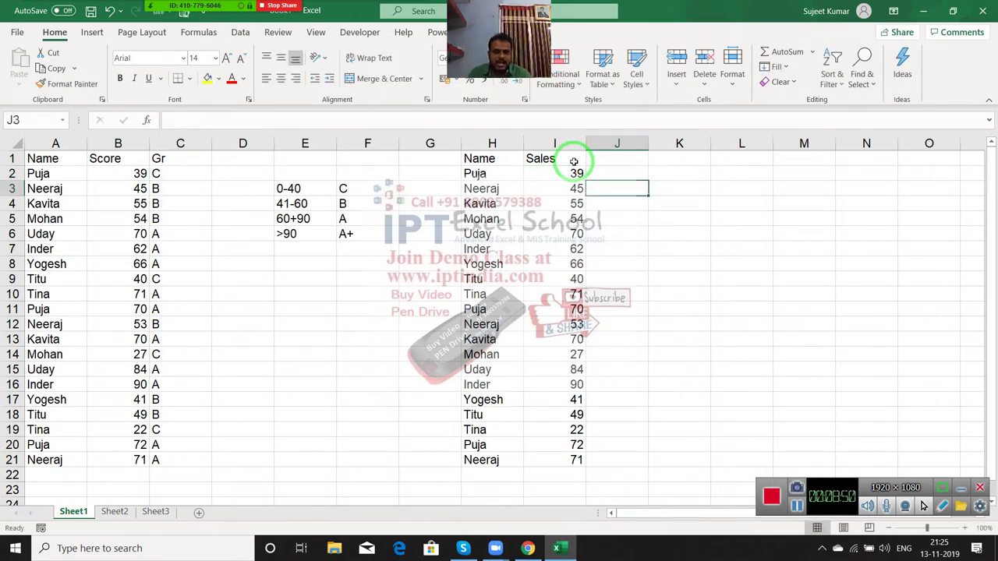
key(Right)
text(0)
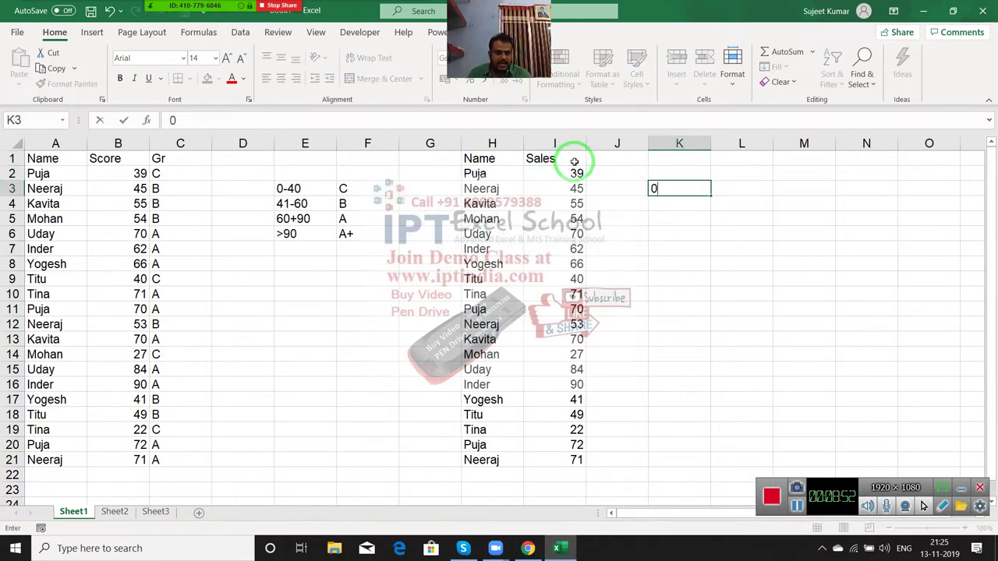
text(-50)
key(Tab)
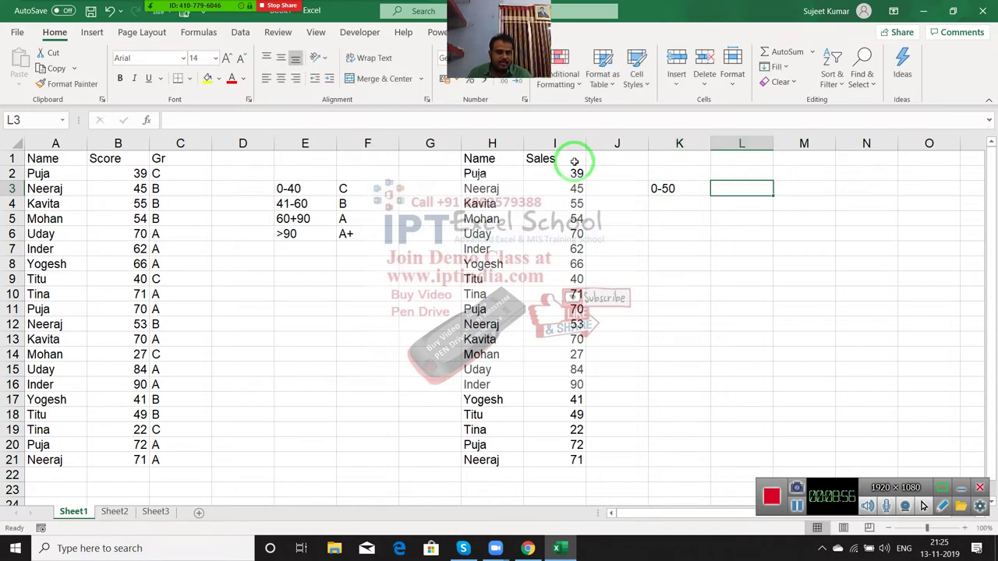
text(1000)
key(Return)
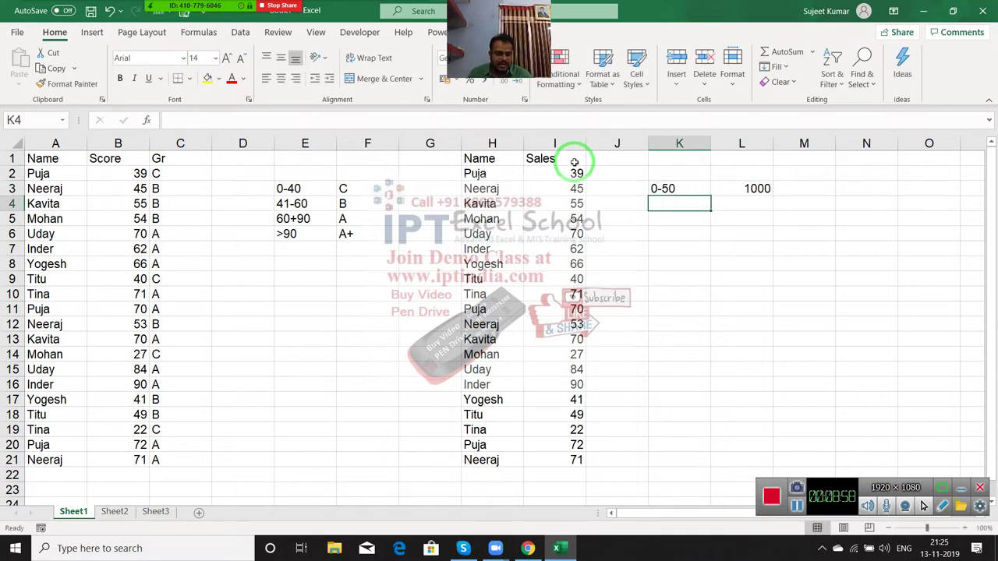
text(51-)
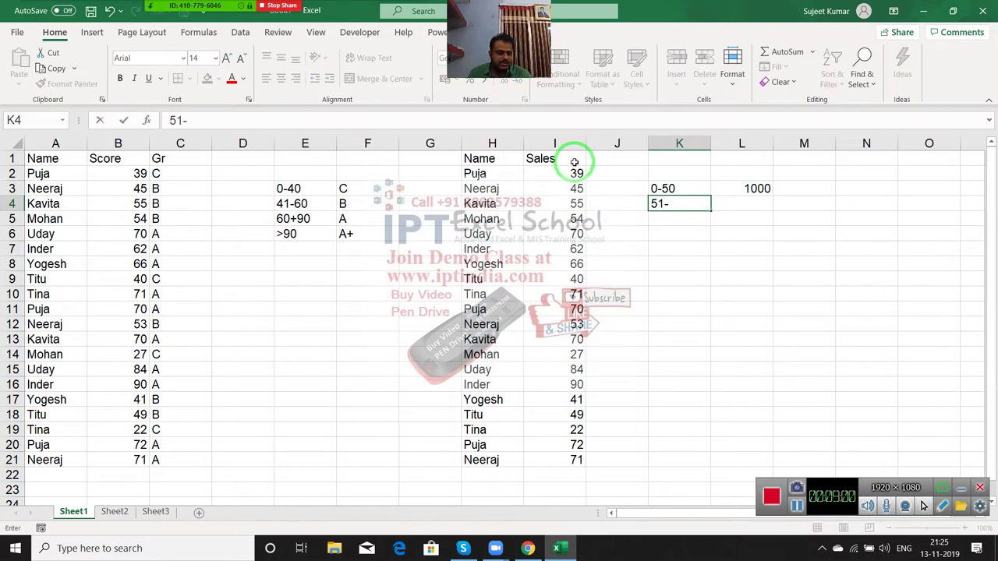
text(70)
key(Tab)
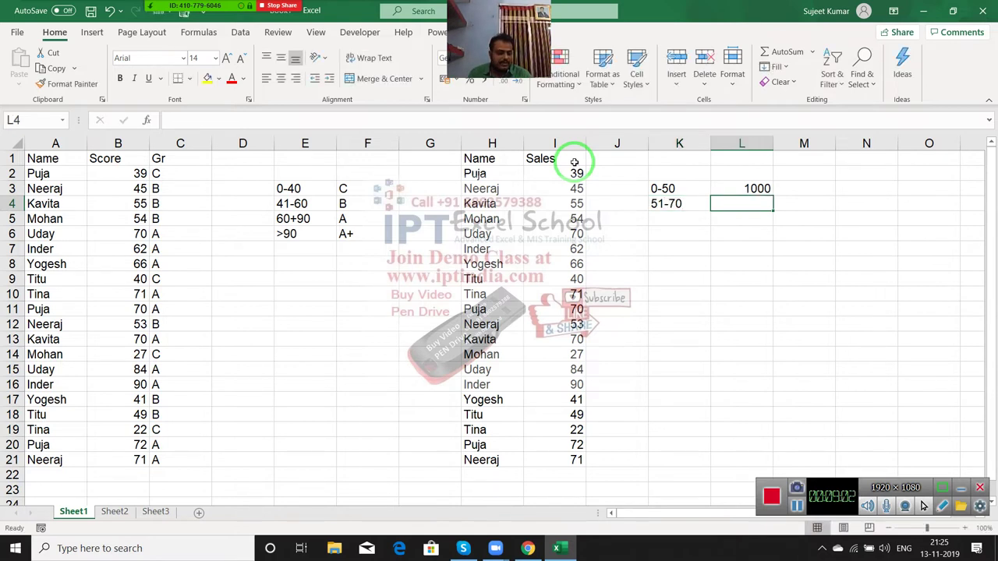
text(1500)
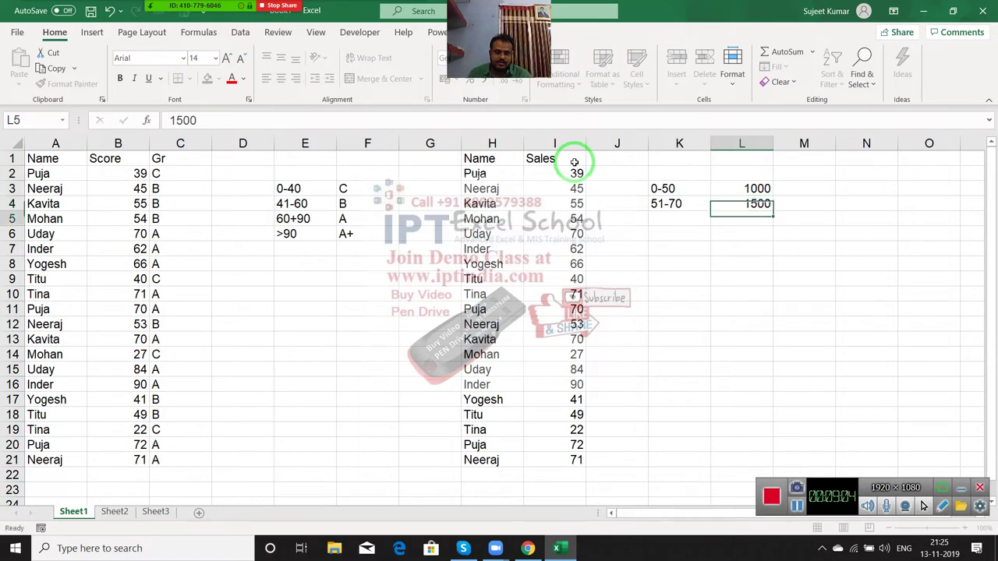
key(Return)
- Add the slabs 70-100 → 2500 and >100 → 5000 in K5:L6
text(701)
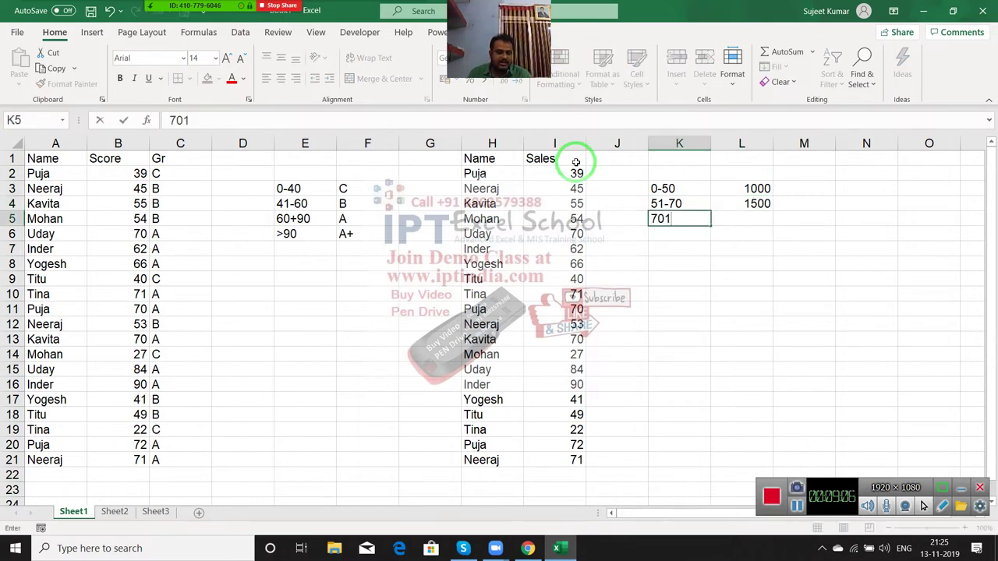
key(BackSpace)
text(-10)
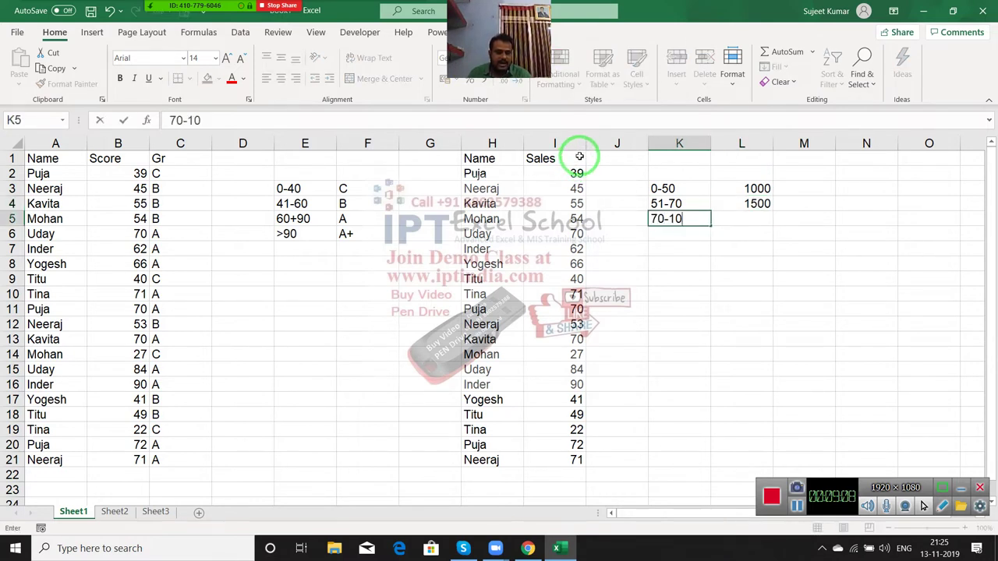
text(0)
key(Tab)
text(250)
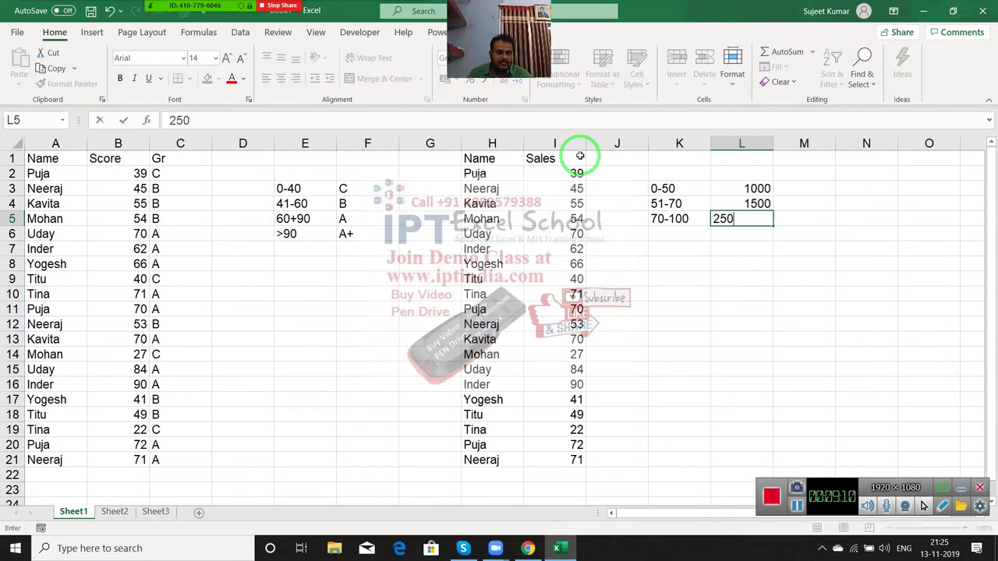
text(0)
key(Return)
text(>)
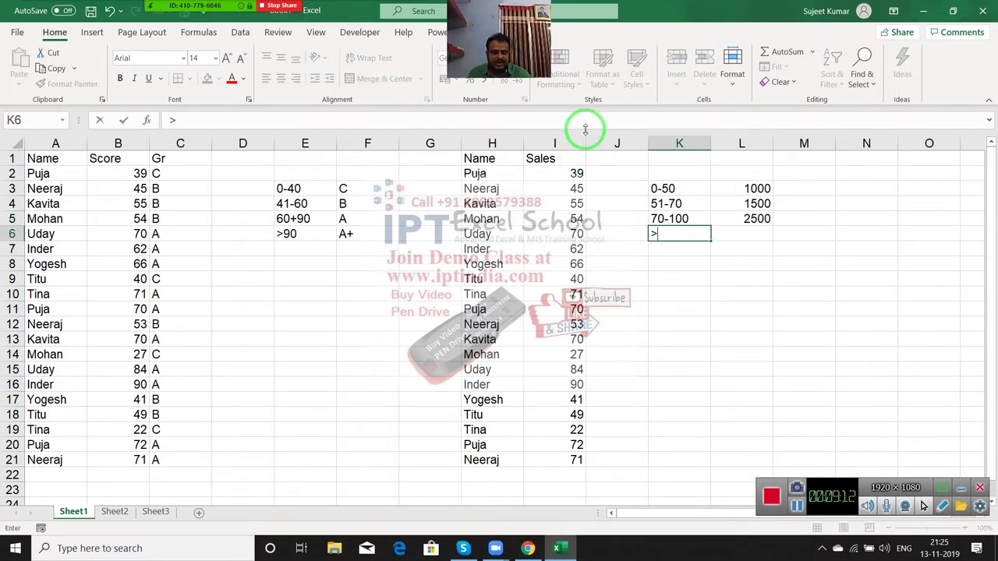
text(100)
key(Tab)
text(500)
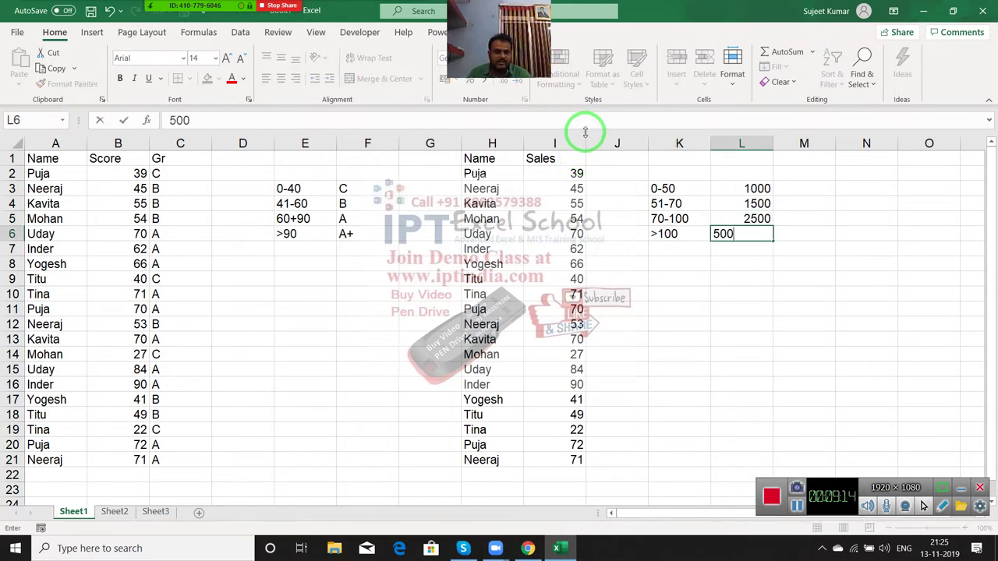
text(0)
key(Return)
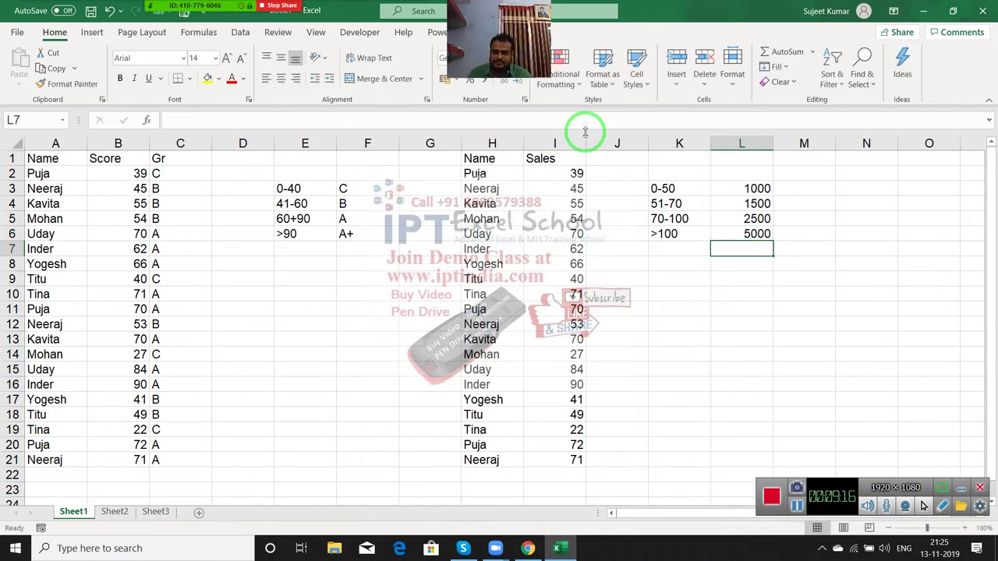
key(Left)
key(Left)
- Add the heading 'inc' in J1
key(Up)
key(Up)
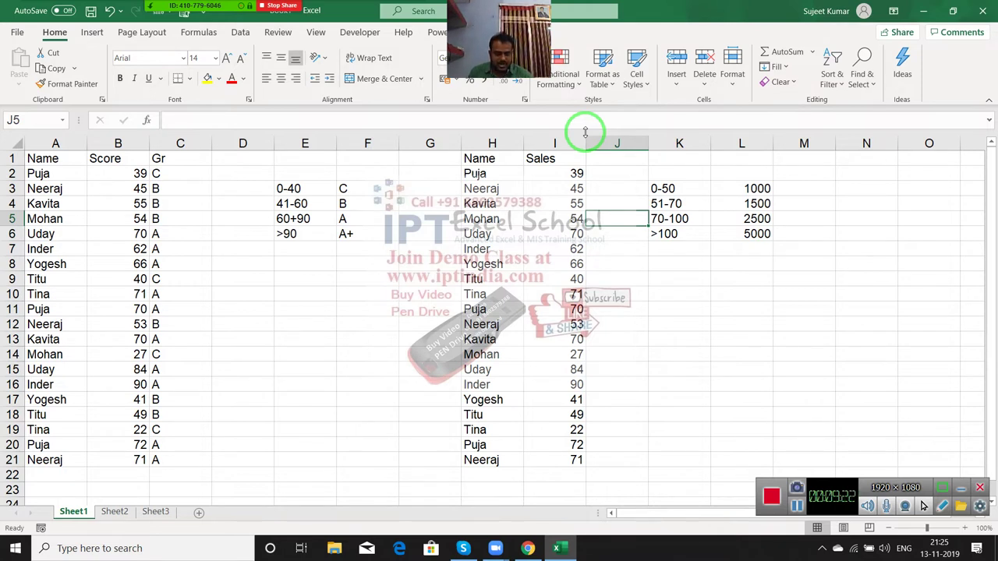
key(Up)
key(Up)
key(Up)
key(Up)
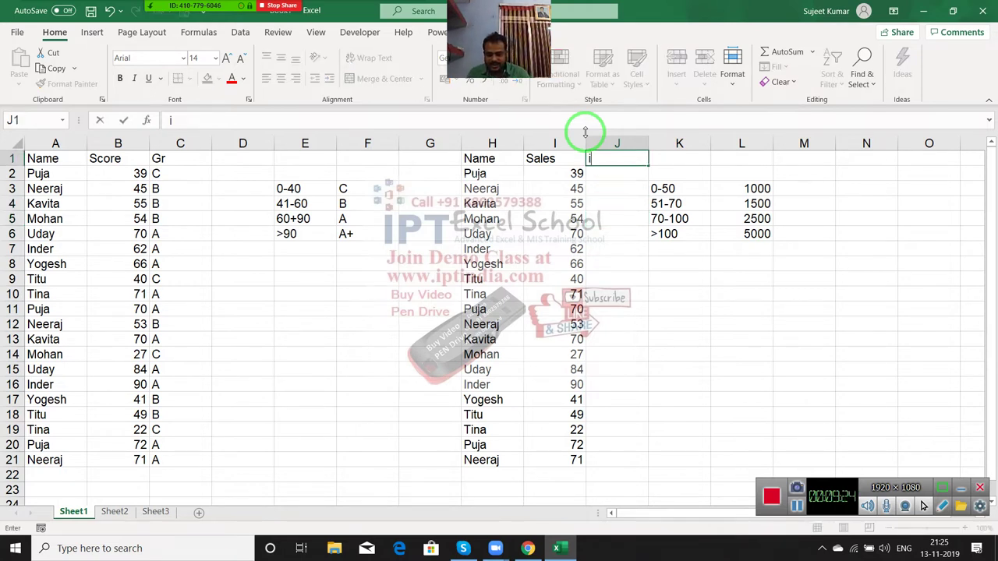
text(inc)
key(Return)
- Enter J2's nested IF on I2: ≤50 gives 1000, ≤70 1500, ≤100 2500, else 5000
text(=)
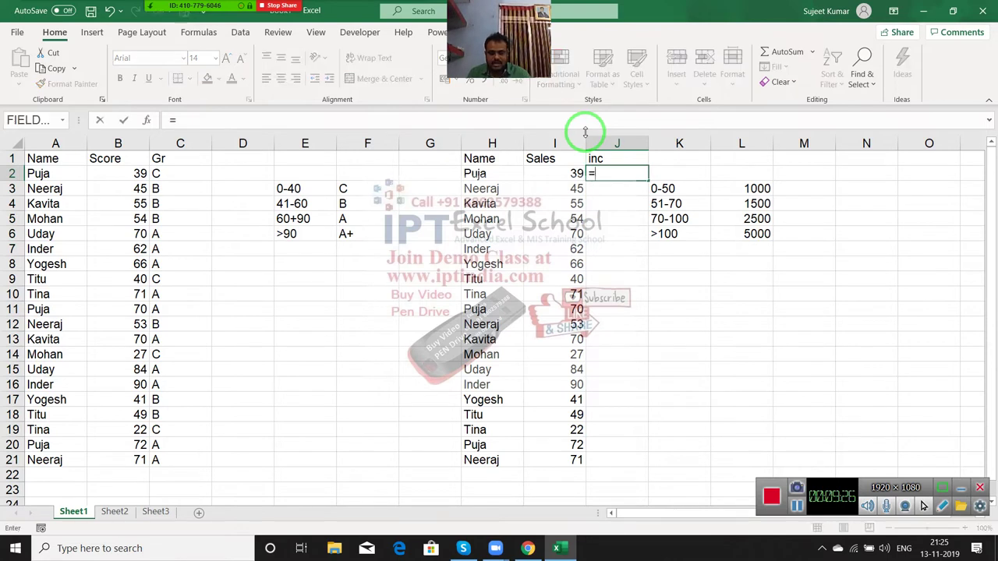
text(IF()
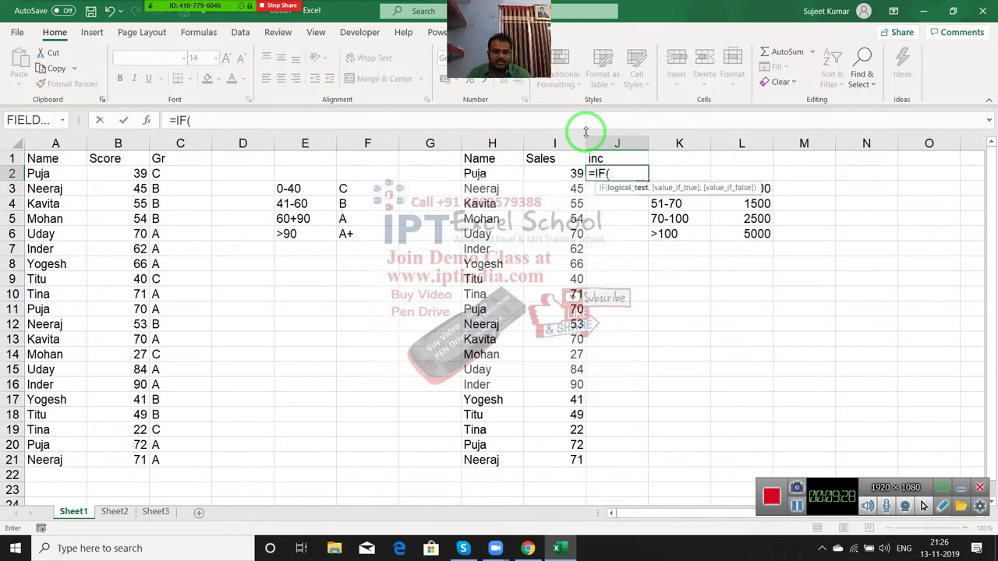
key(Left)
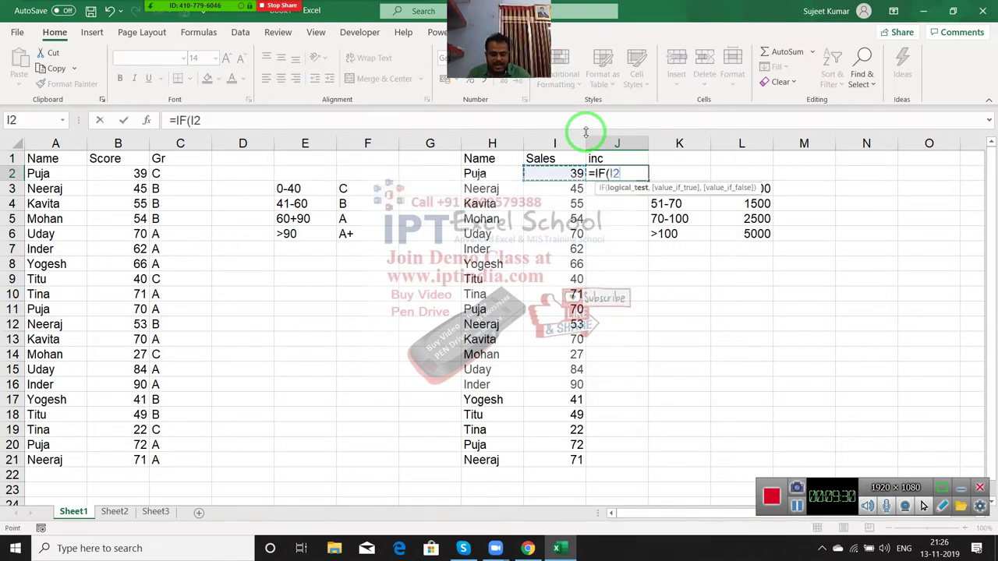
text(<=)
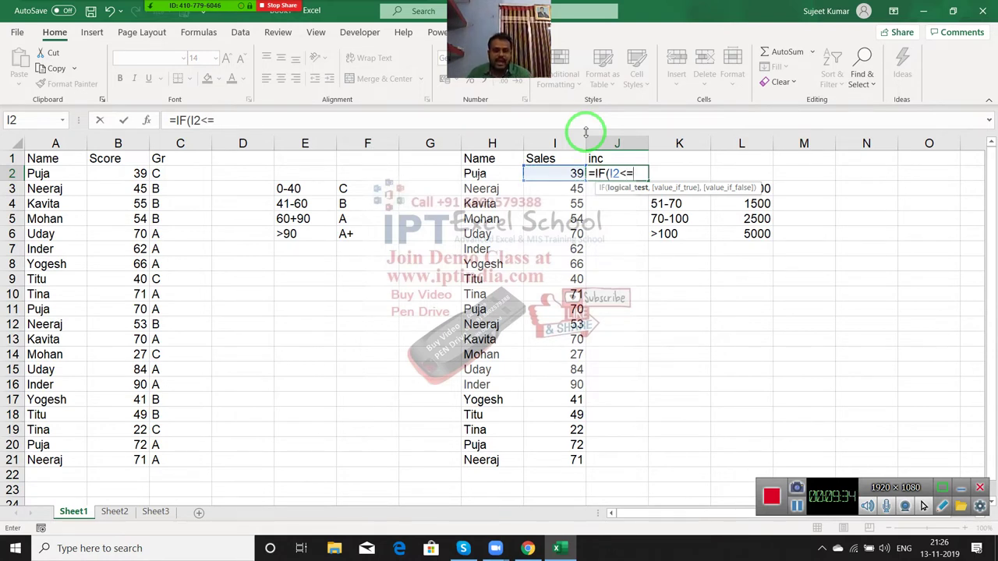
text(40)
key(BackSpace)
key(BackSpace)
text(540)
key(BackSpace)
key(BackSpace)
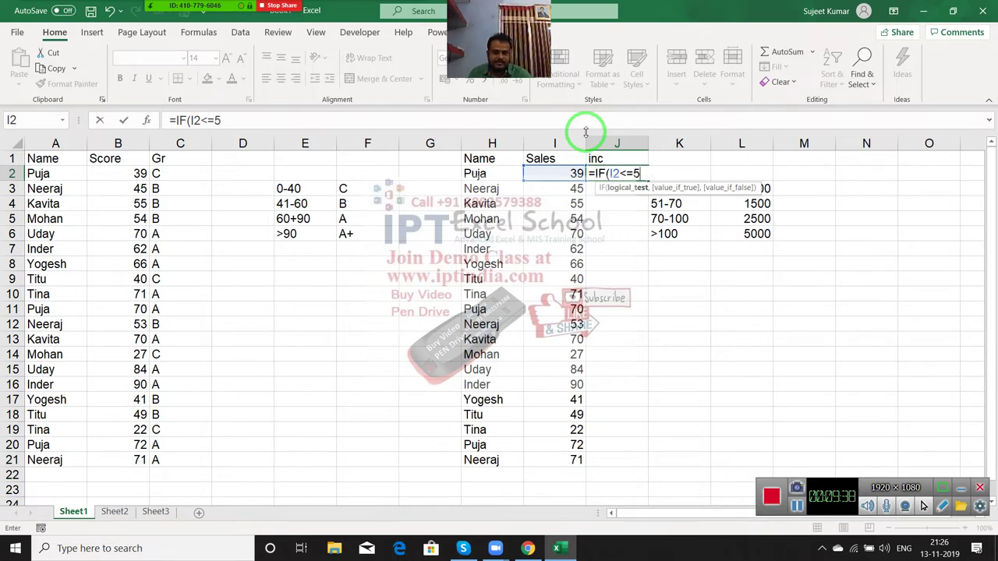
text(0,5)
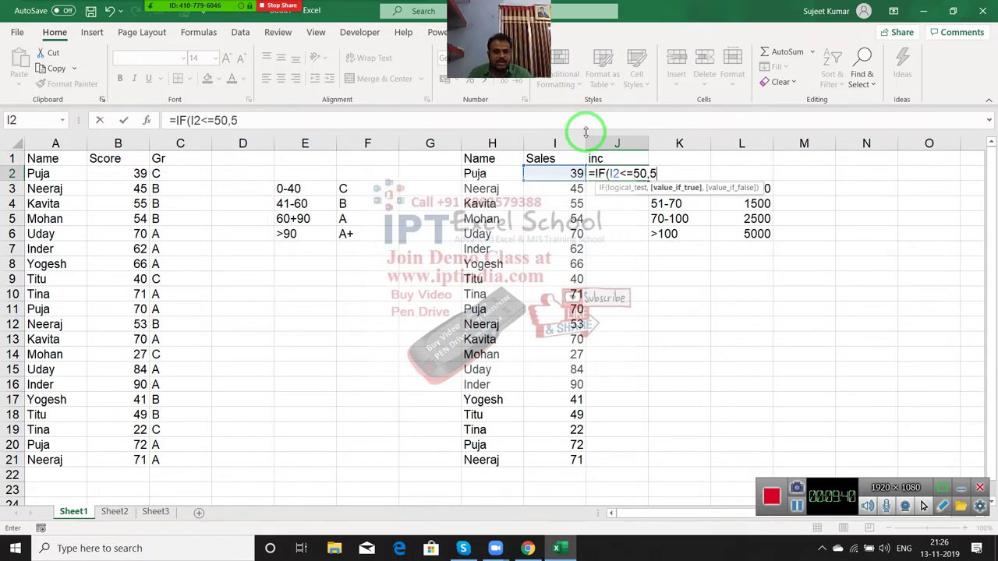
text(00)
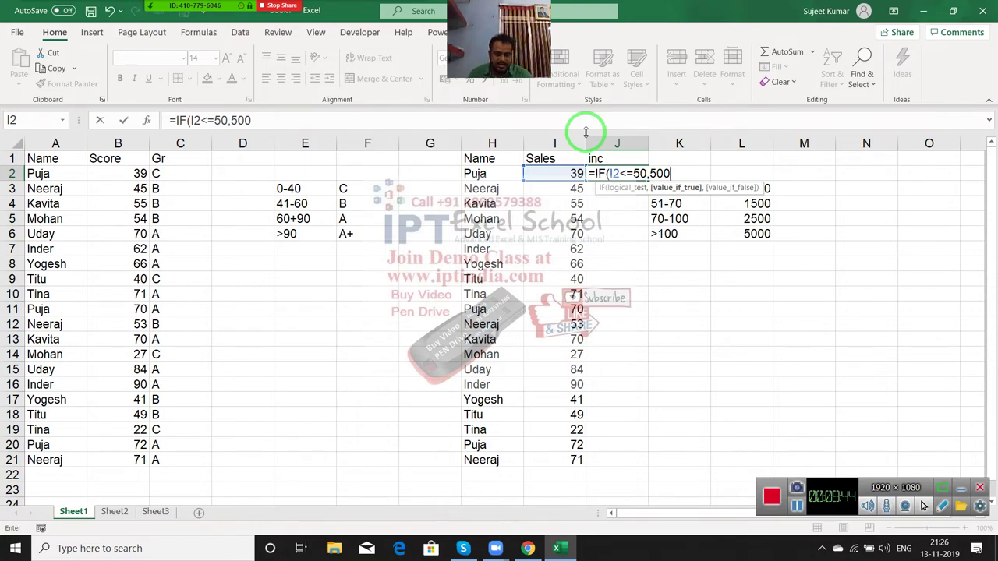
text(,if)
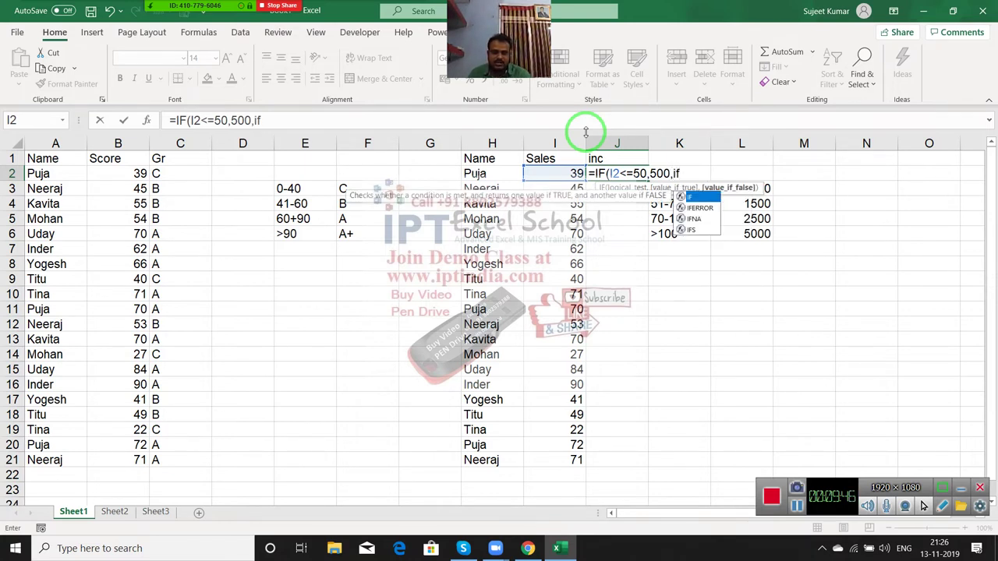
key(BackSpace)
key(BackSpace)
key(BackSpace)
key(BackSpace)
key(BackSpace)
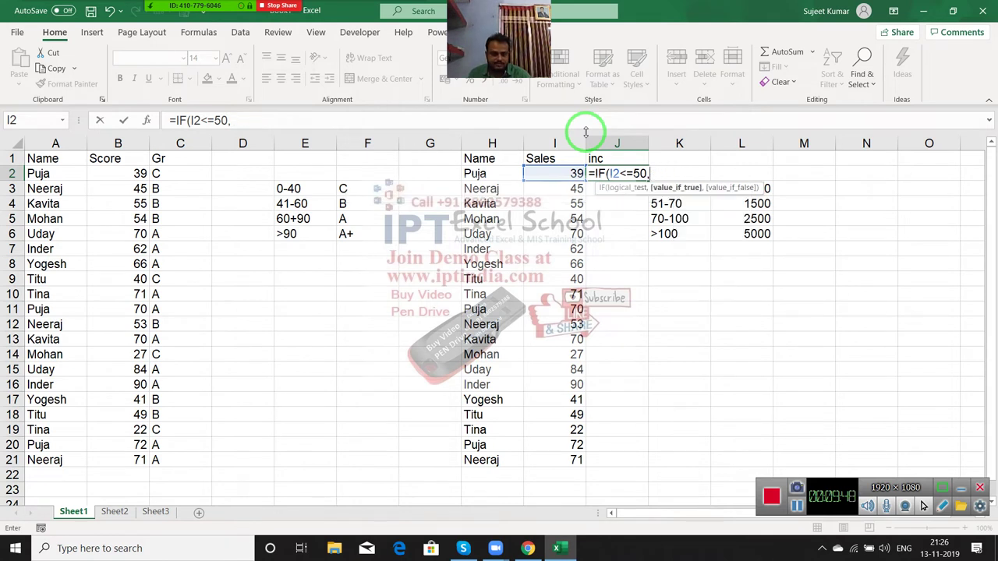
text(1000,)
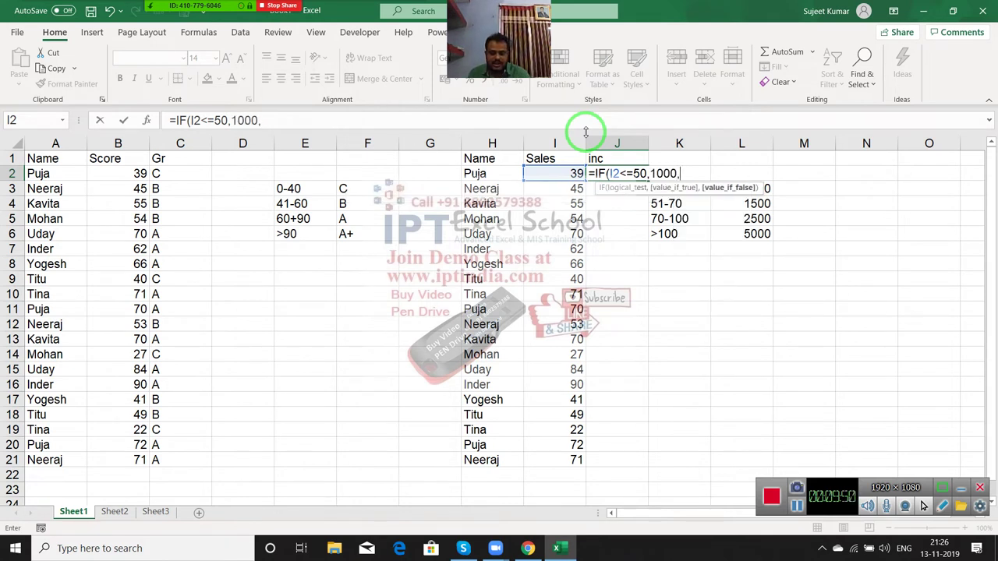
text(if)
key(Tab)
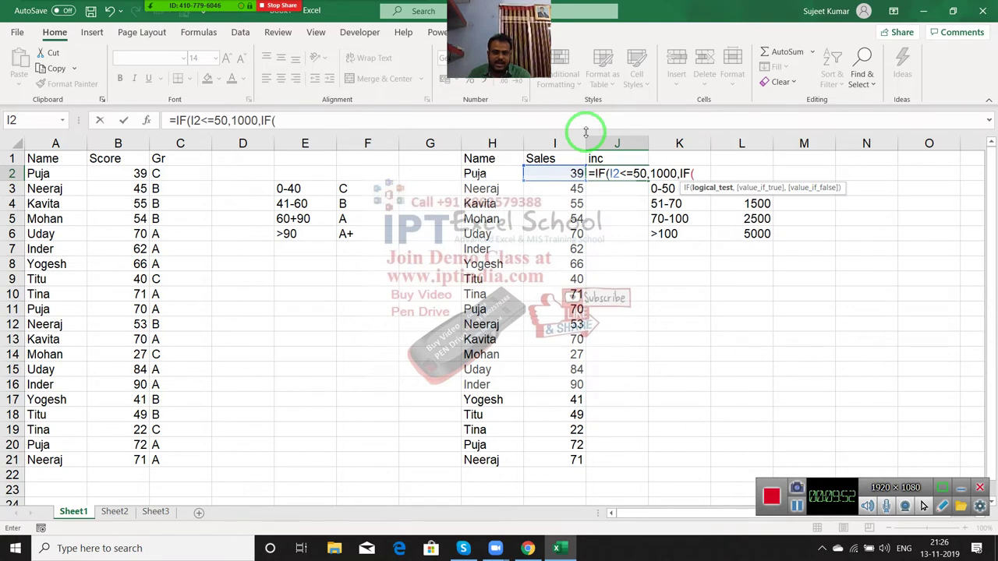
text(I2<)
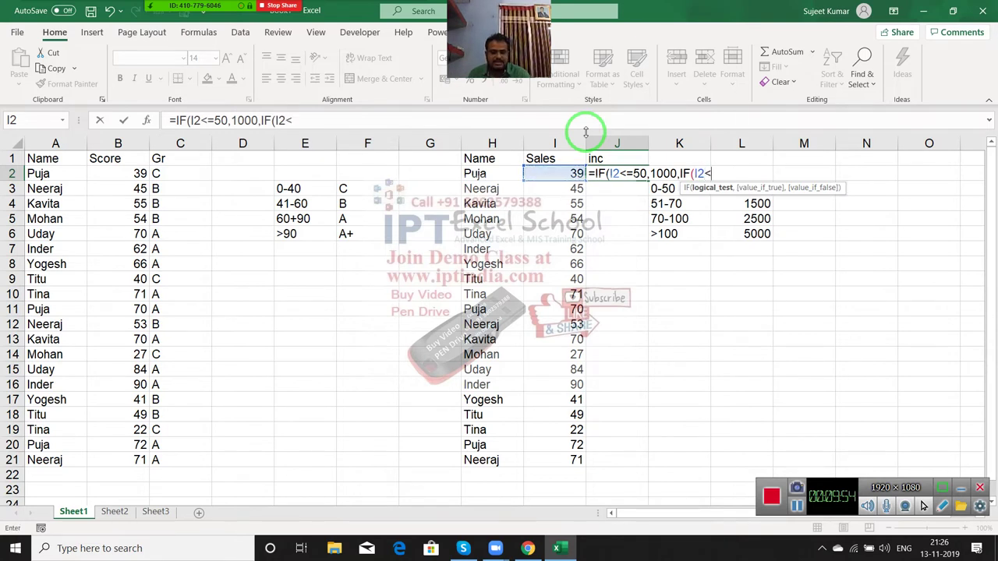
text(=)
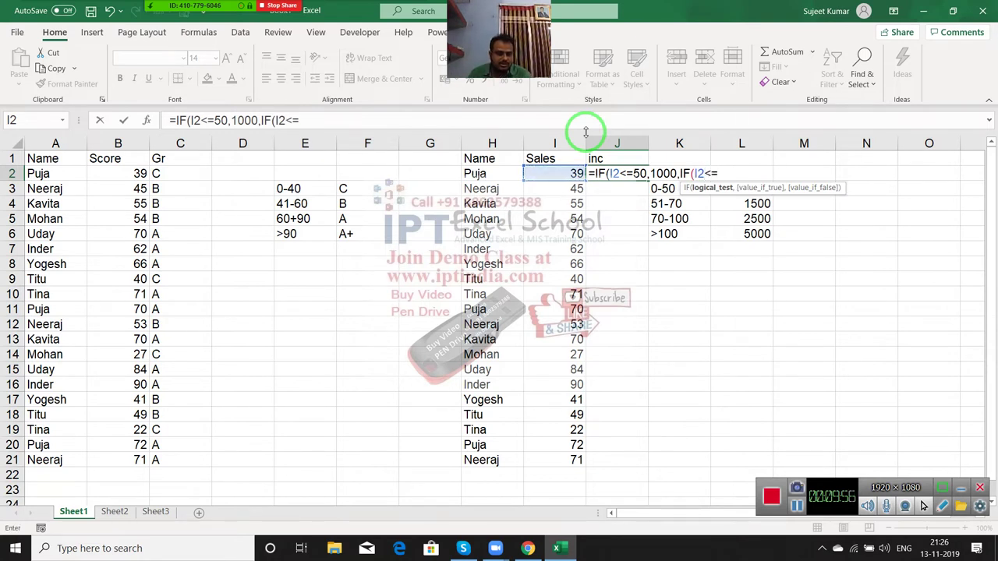
text(70)
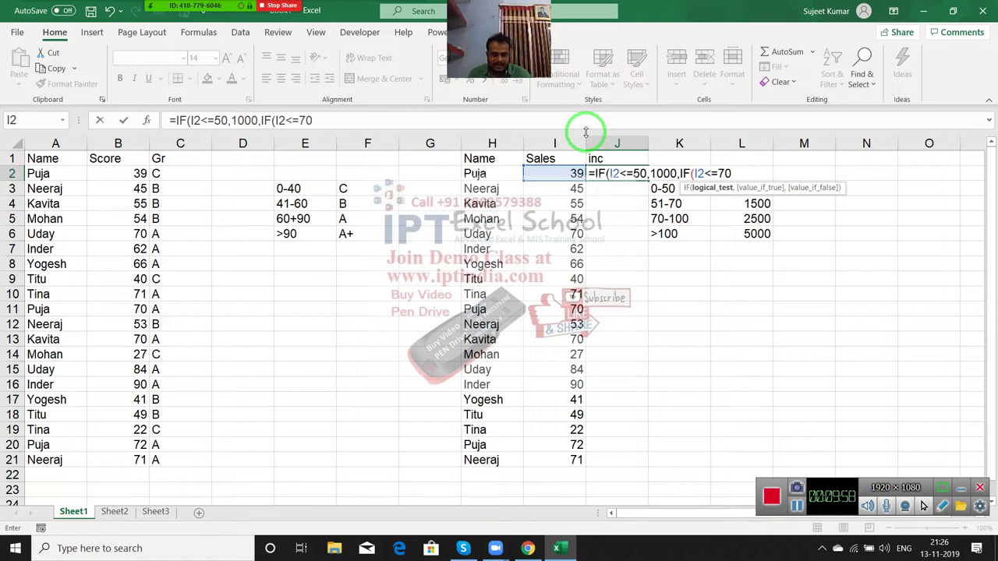
text(,15)
text(00)
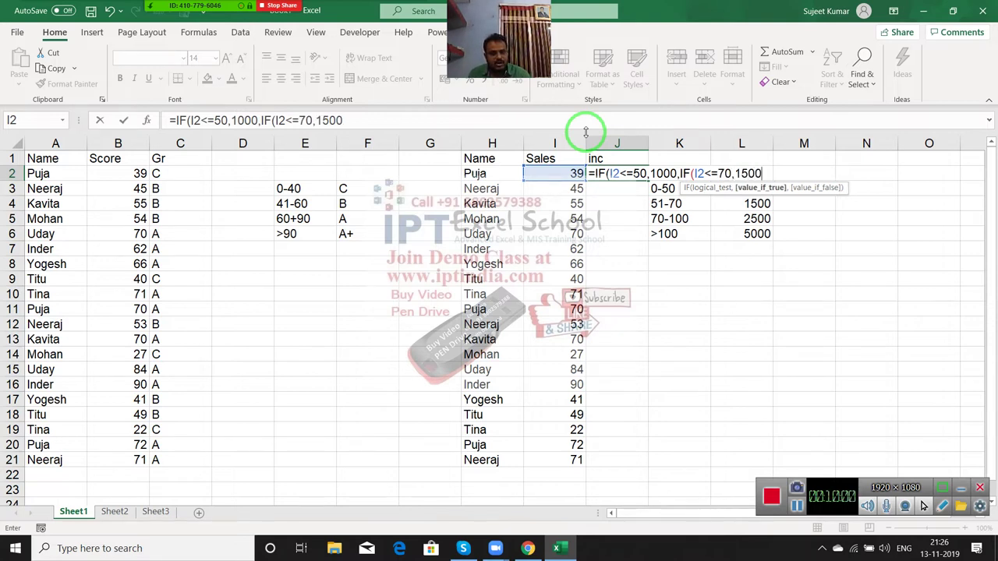
text(,)
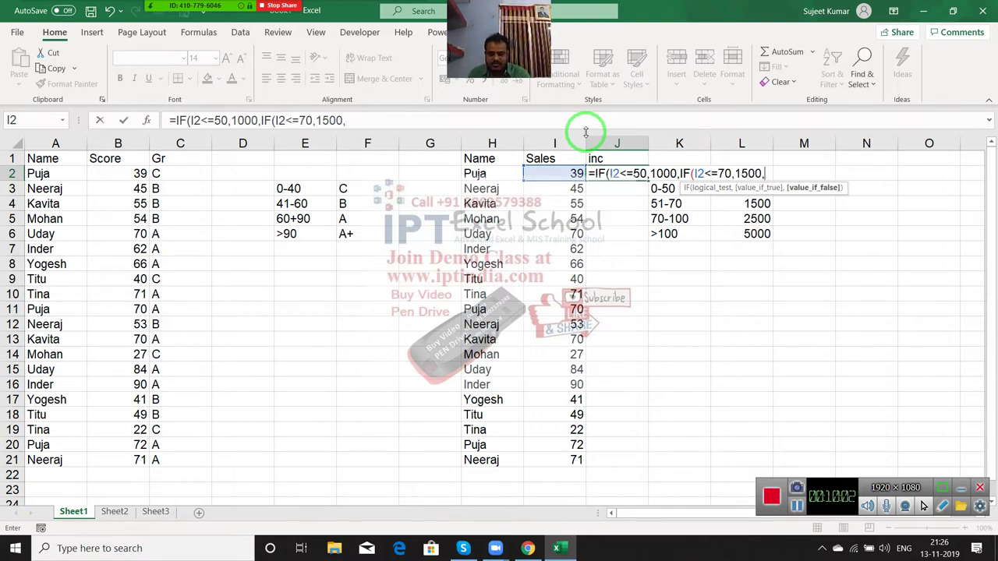
text(IF()
key(Left)
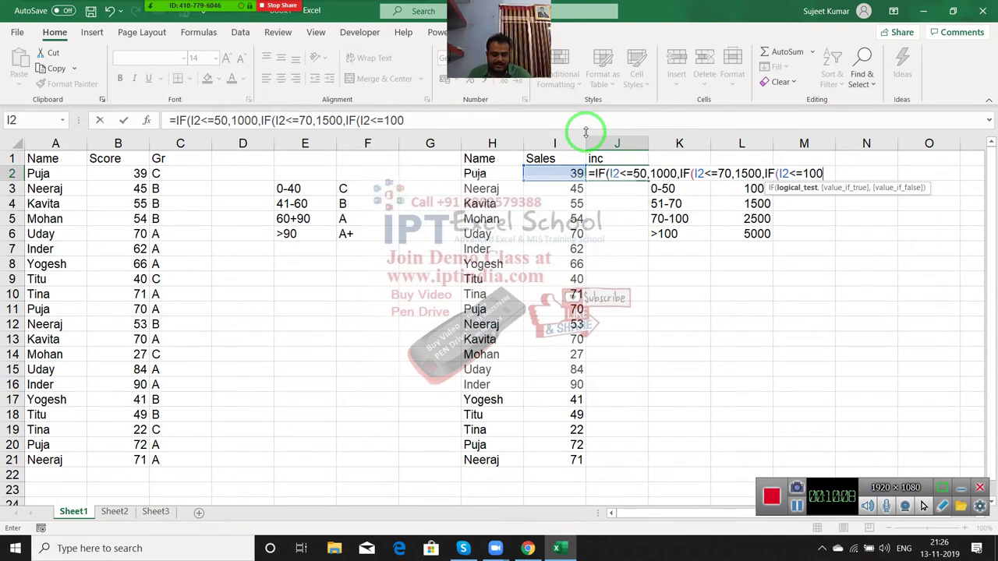
text(,1000)
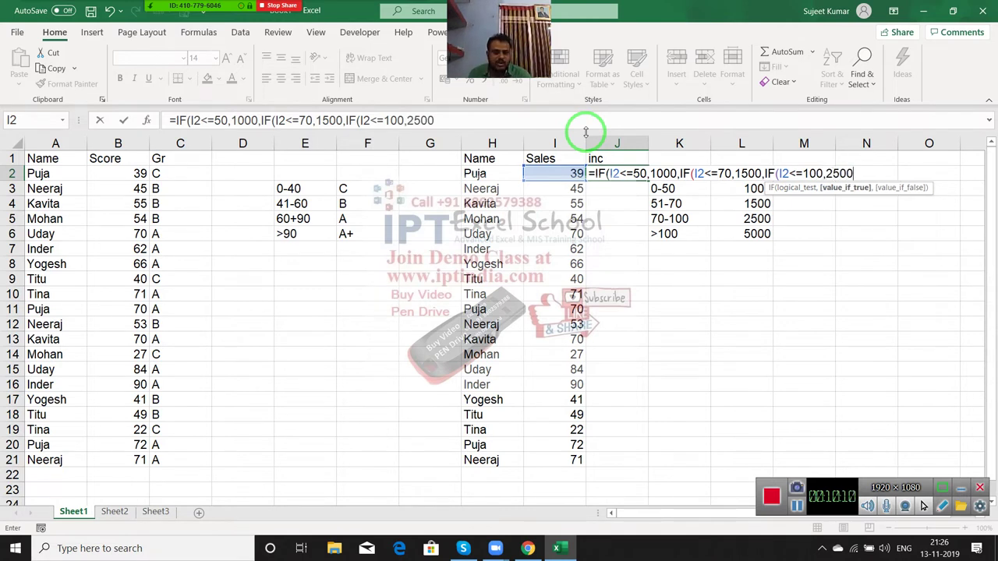
text(,5000)
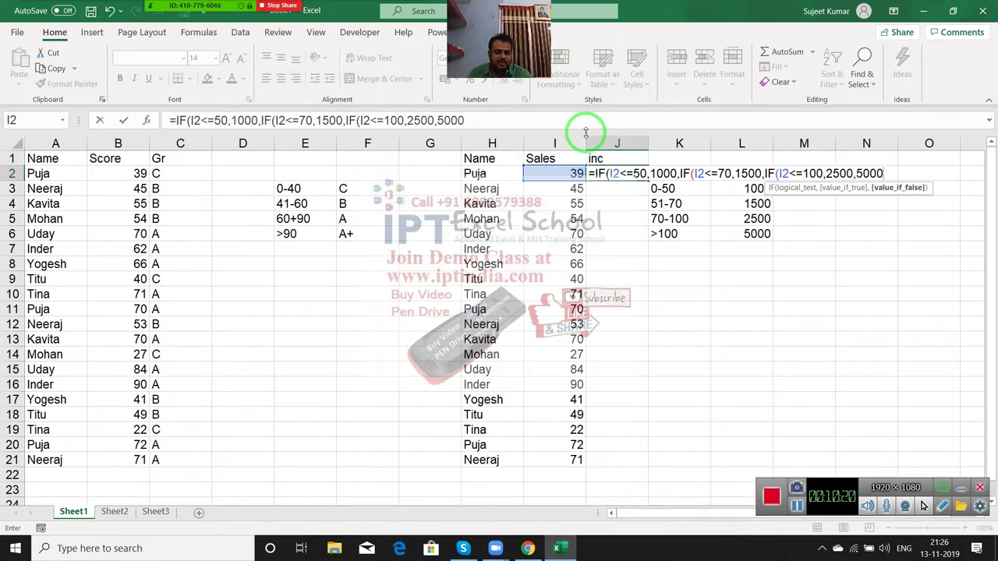
text())
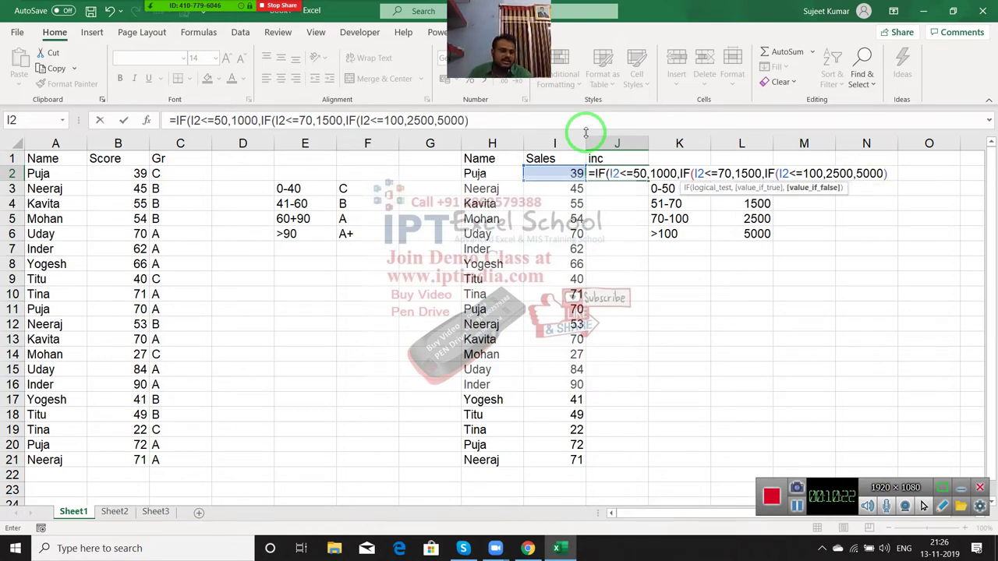
text()))
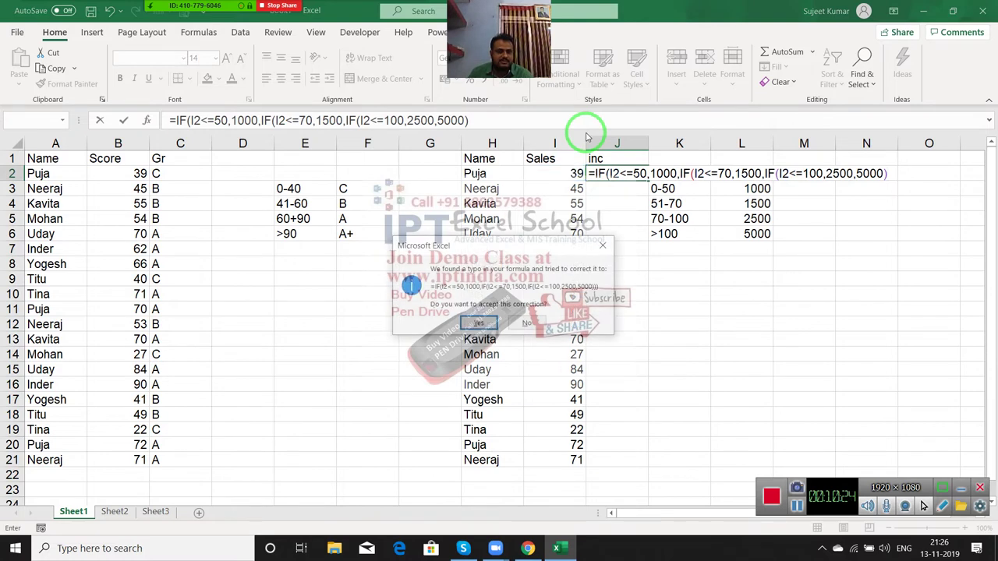
key(ctrl+Return)
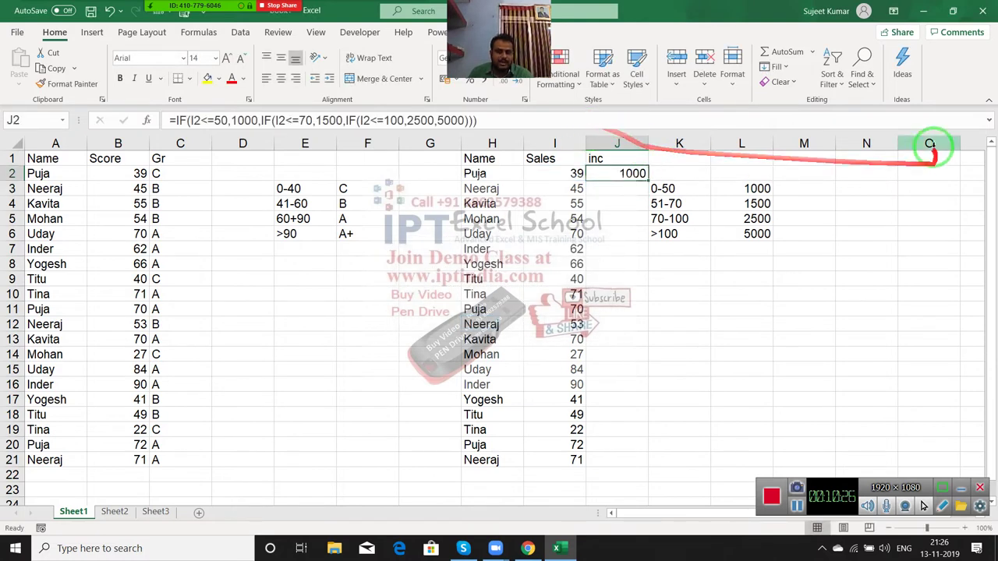
- Fill the incentive formula down to J21 and change the first sales value in I2 to 0
double_click(647, 182)
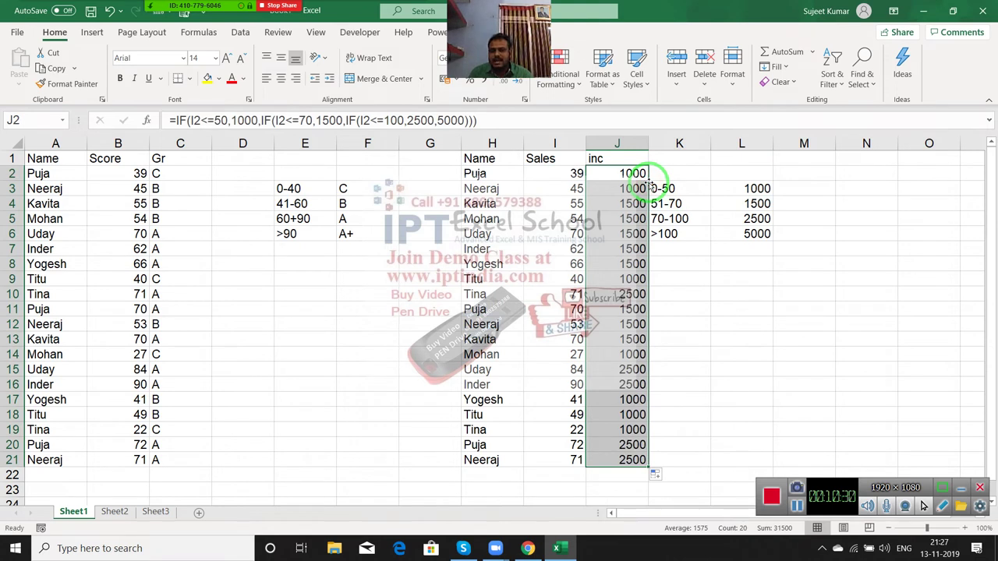
click(653, 189)
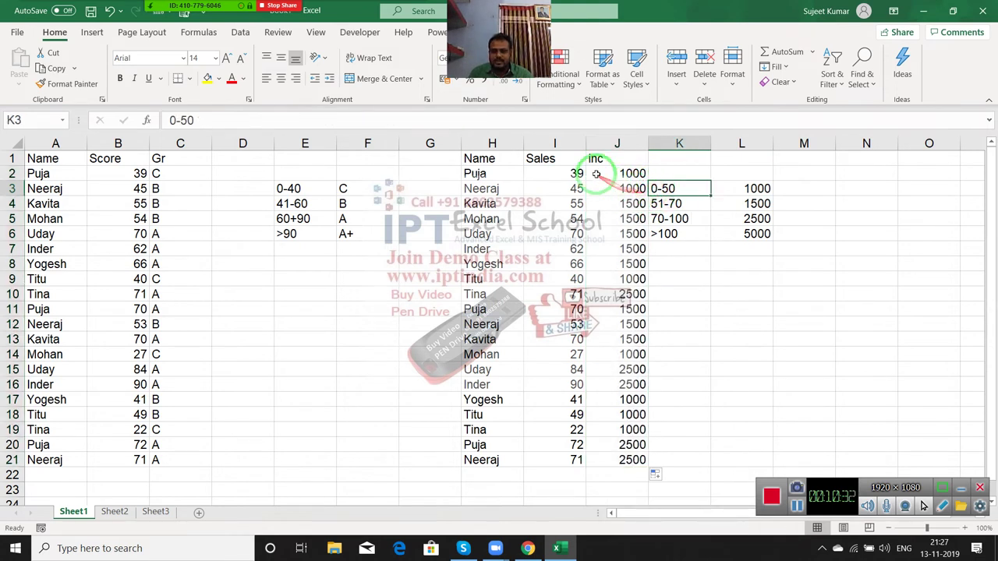
click(575, 173)
text(.)
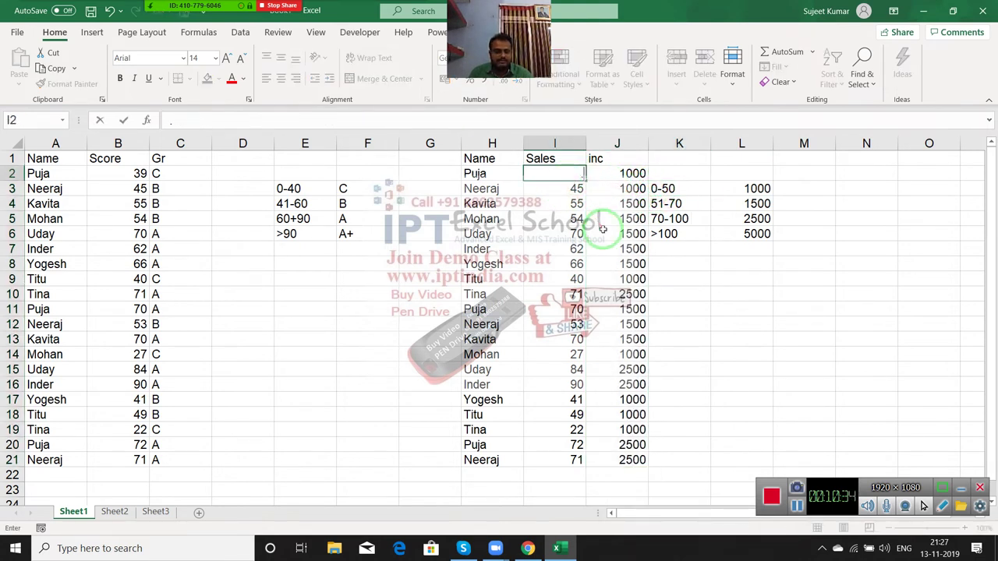
key(Return)
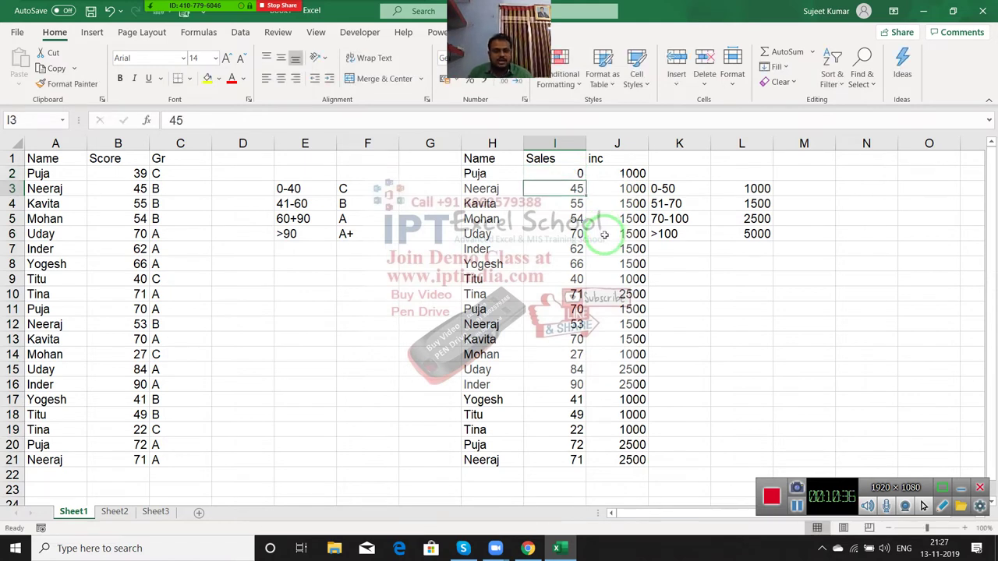
- Relabel the first slab in K3 from 0-50 to 5-50, then review J2's nested IF formula
click(663, 189)
double_click(663, 188)
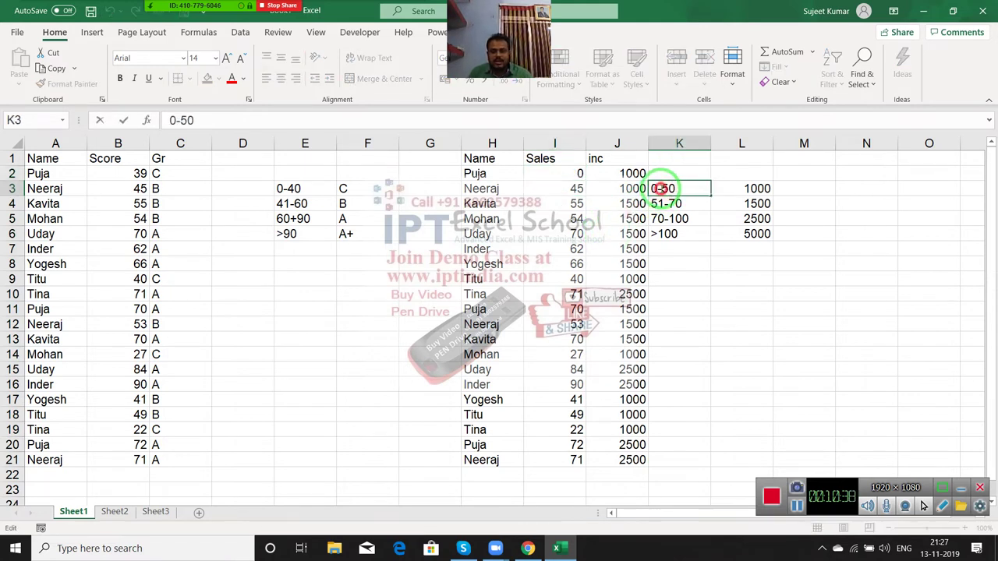
key(BackSpace)
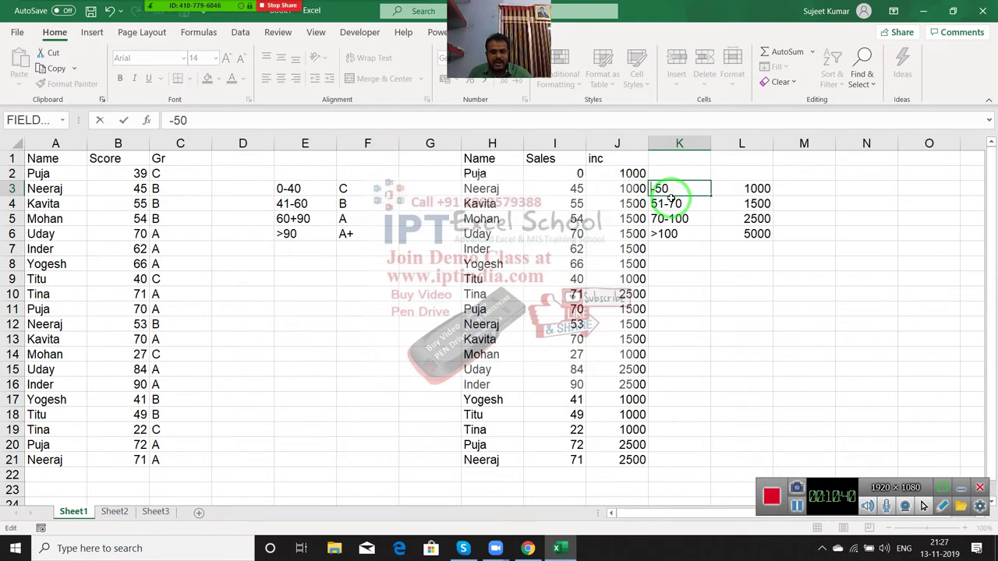
text(5)
key(Return)
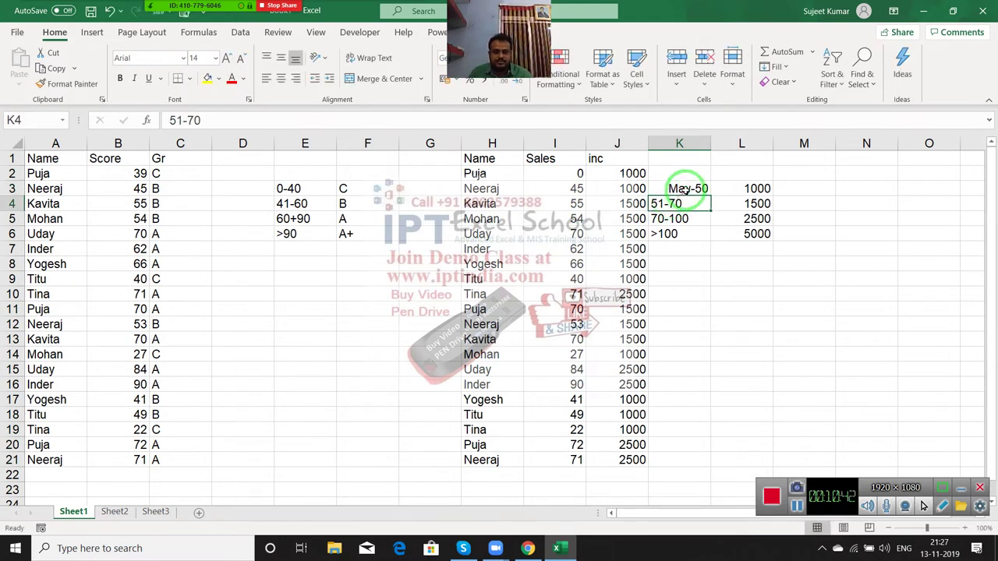
click(683, 189)
text('50-)
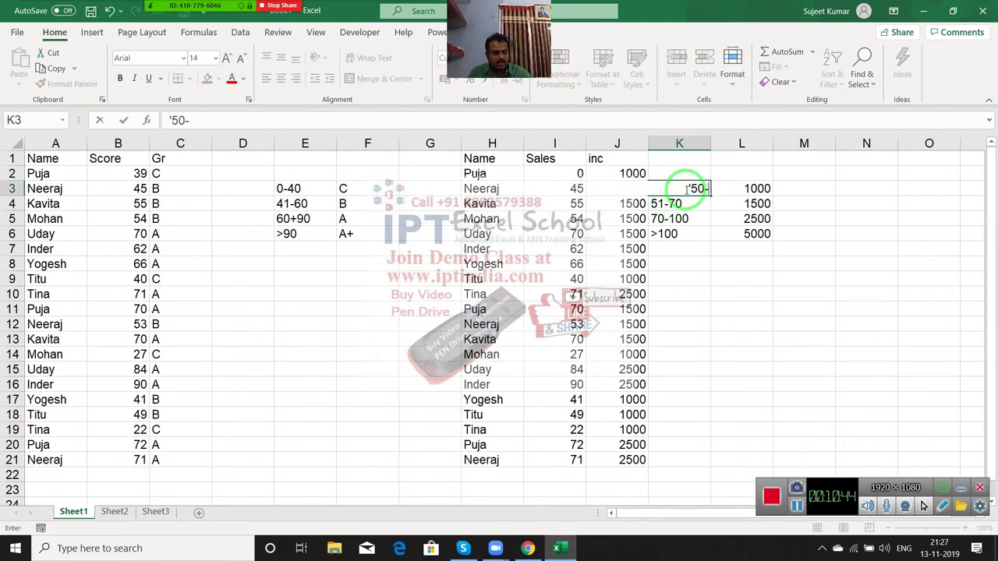
text(0)
key(Return)
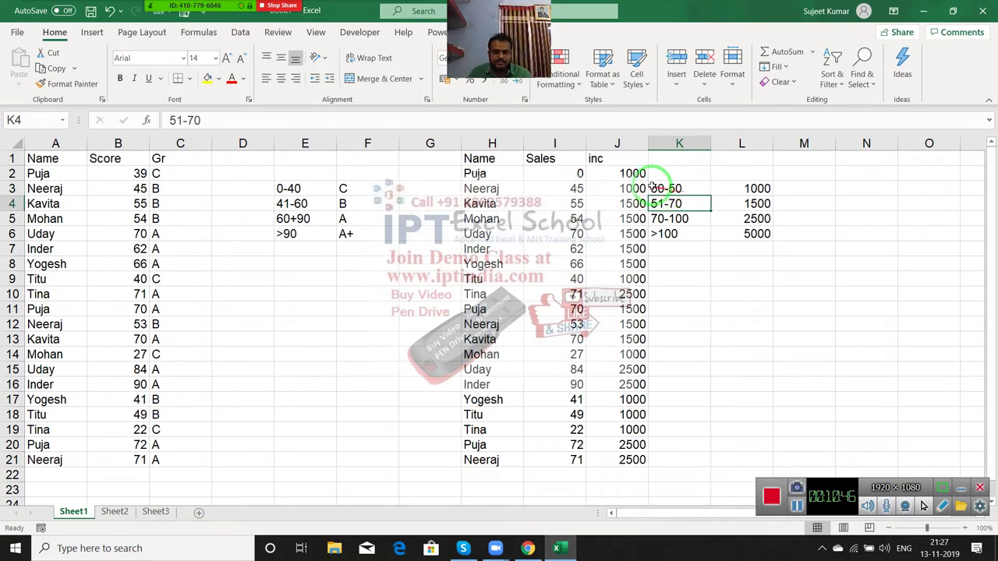
click(683, 188)
double_click(686, 188)
key(BackSpace)
text('5)
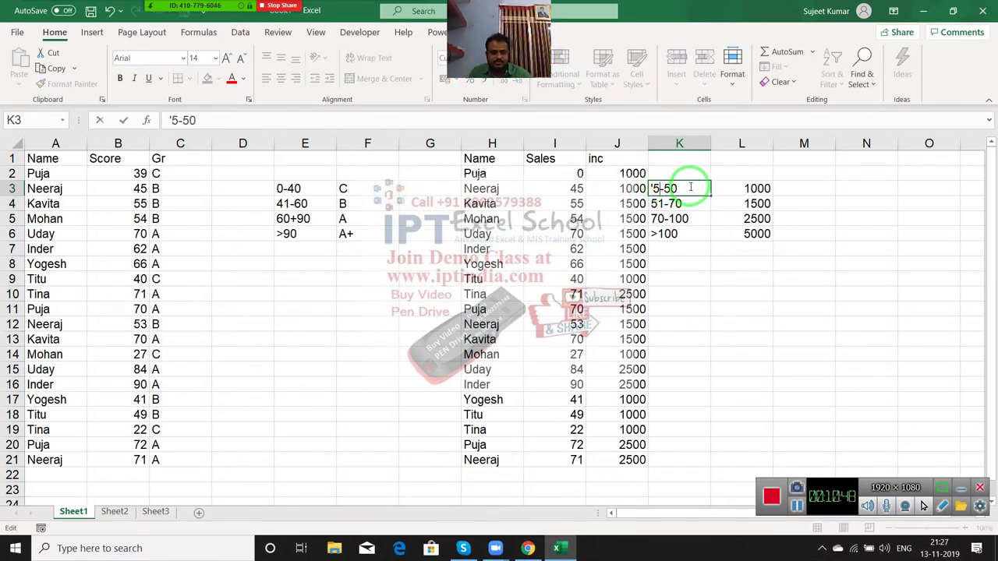
key(Return)
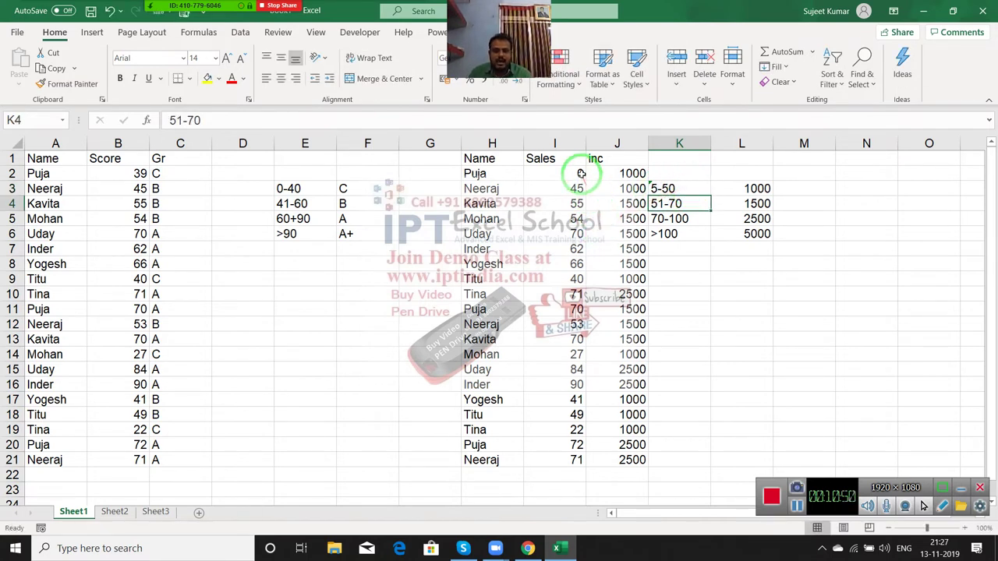
click(581, 173)
click(615, 173)
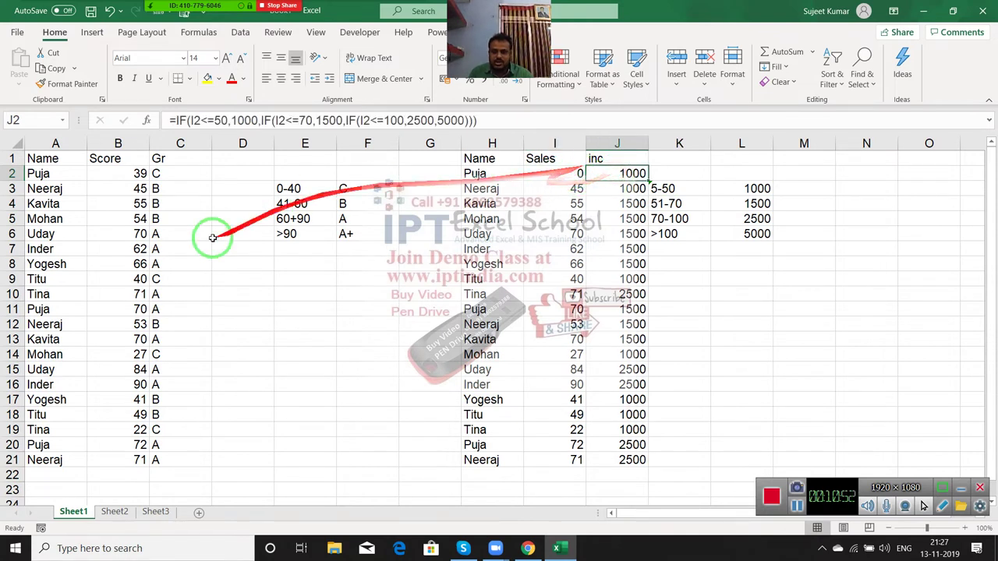
- Prefix J2's nested IF with an I2<5 test returning 0 and refill it down to J21
click(177, 122)
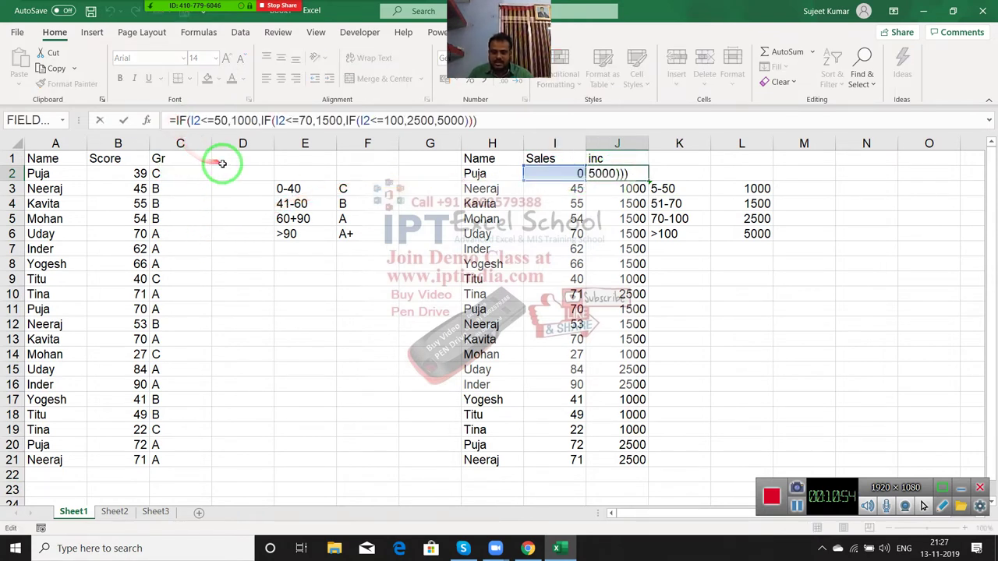
text(if)
key(Tab)
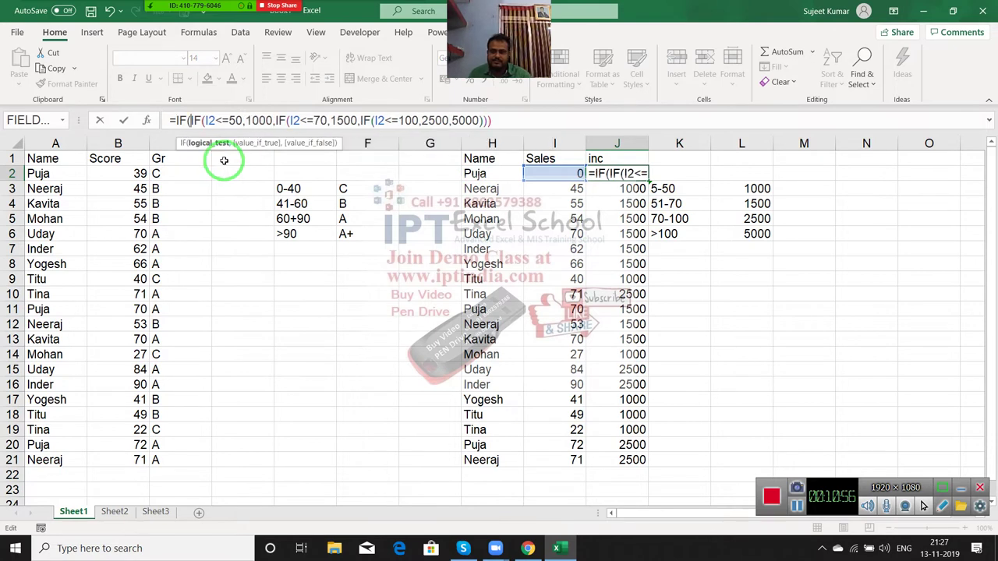
click(566, 175)
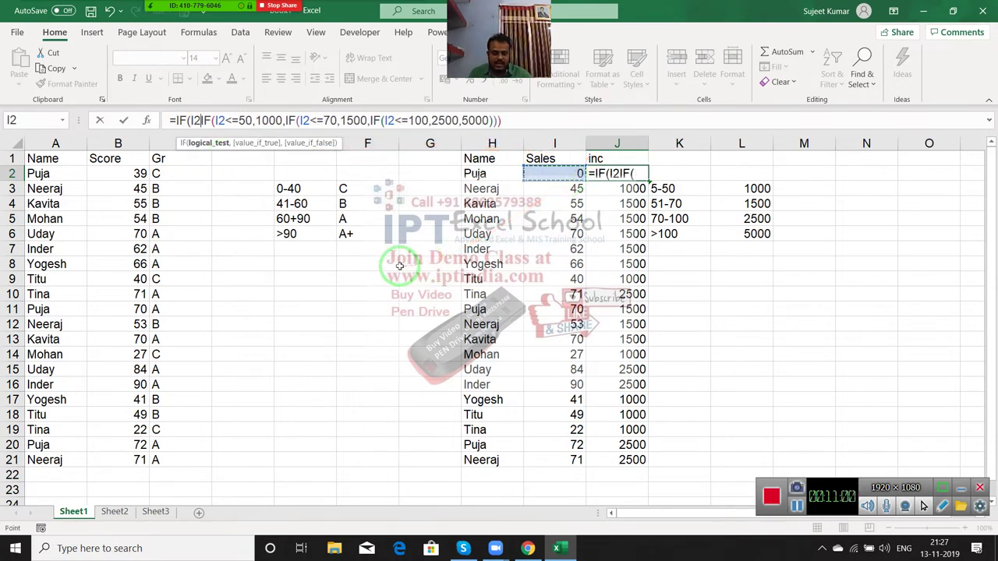
text(<=)
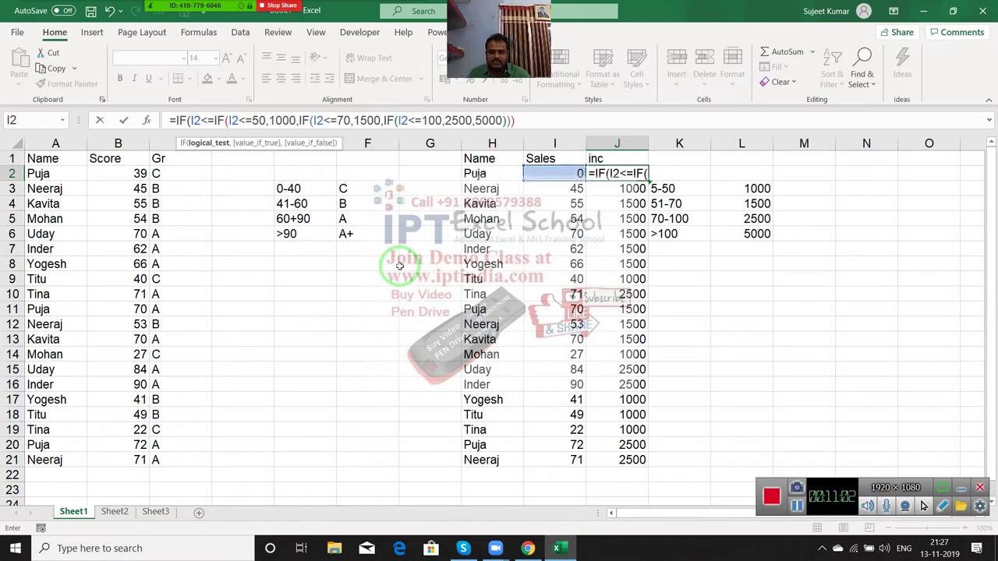
text(5,)
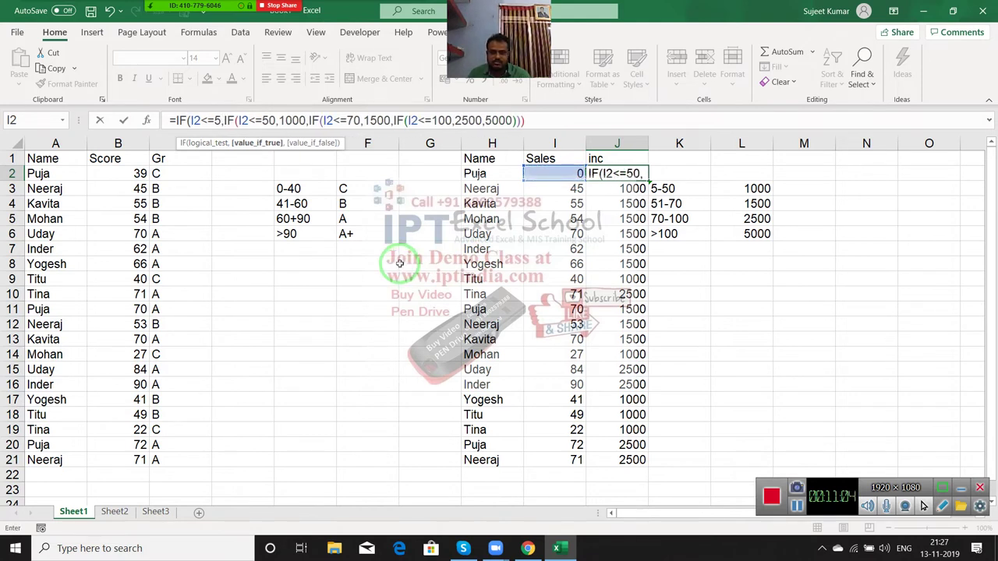
key(BackSpace)
key(BackSpace)
key(BackSpace)
text(5)
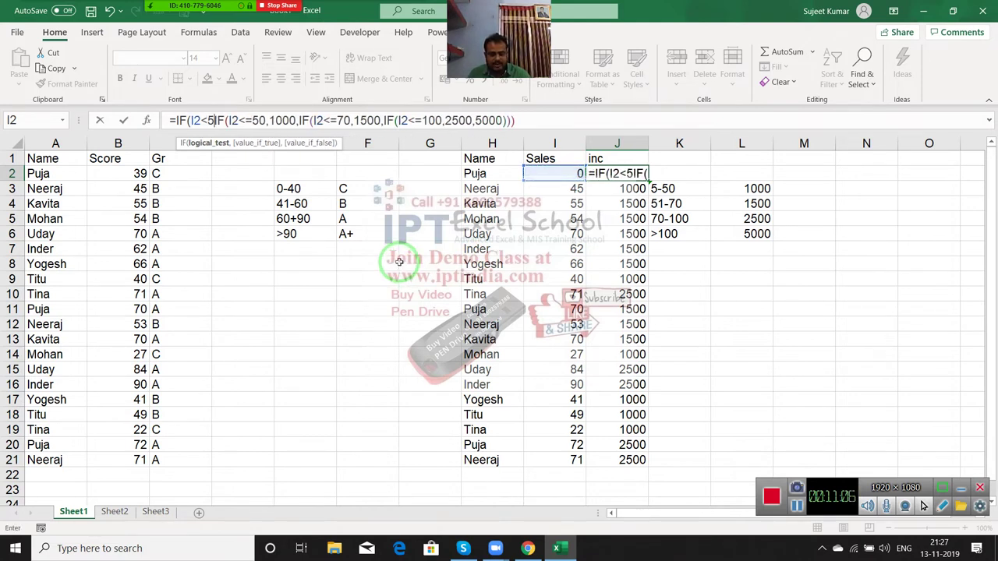
text(,0,)
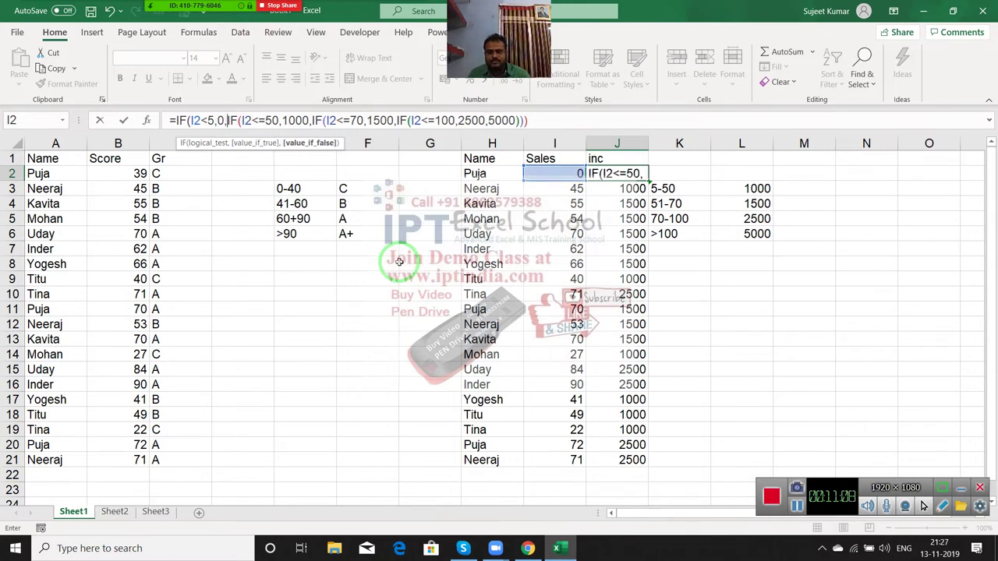
key(Return)
key(Return)
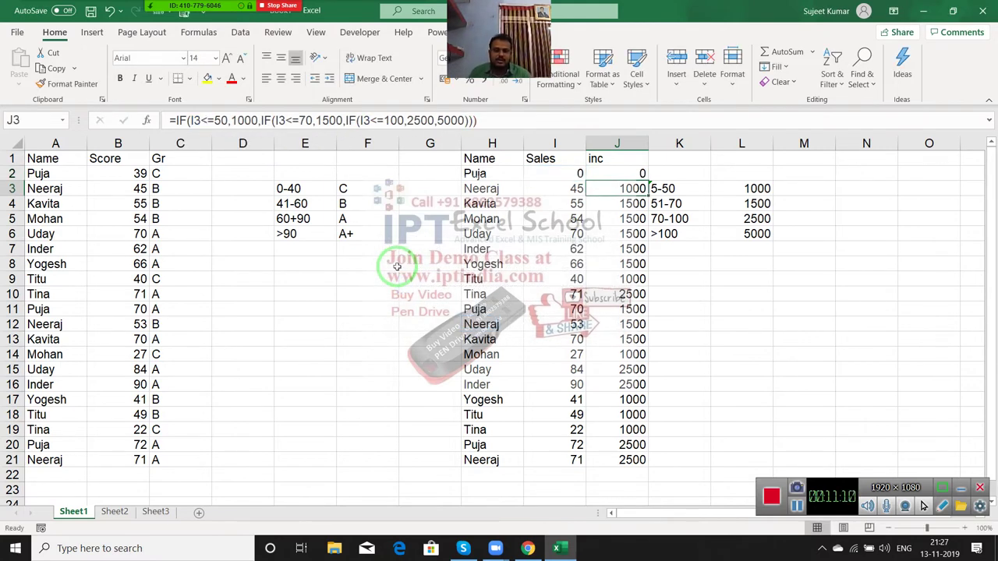
double_click(647, 180)
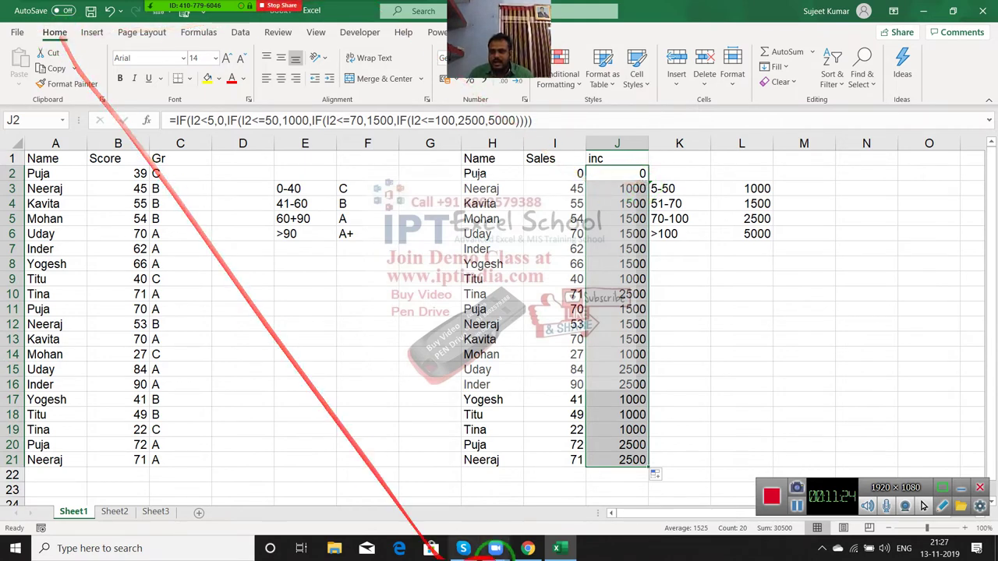
- Open Downloads in a maximized File Explorer, try and clear an 'if' search, then return to Chrome
click(335, 548)
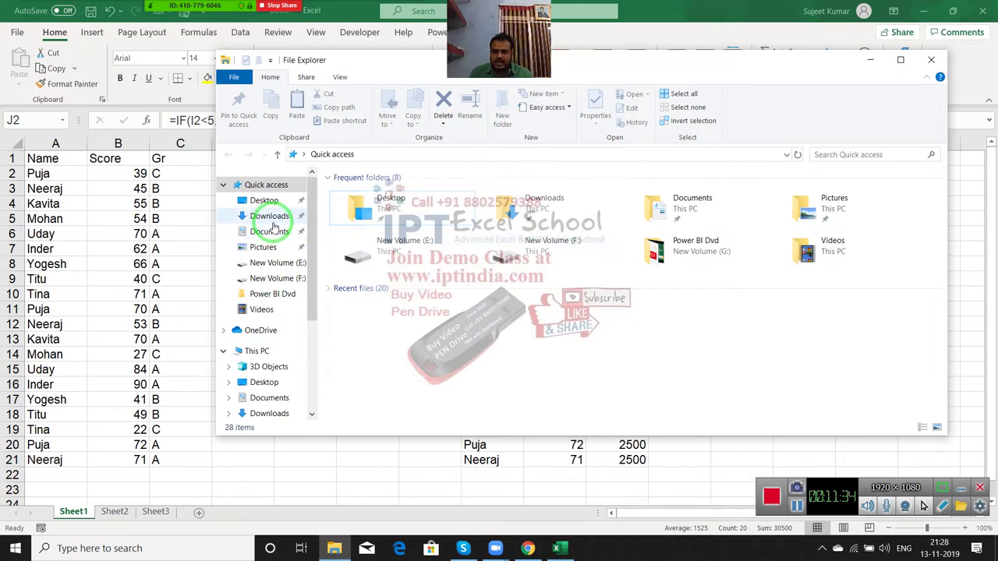
click(269, 216)
double_click(595, 67)
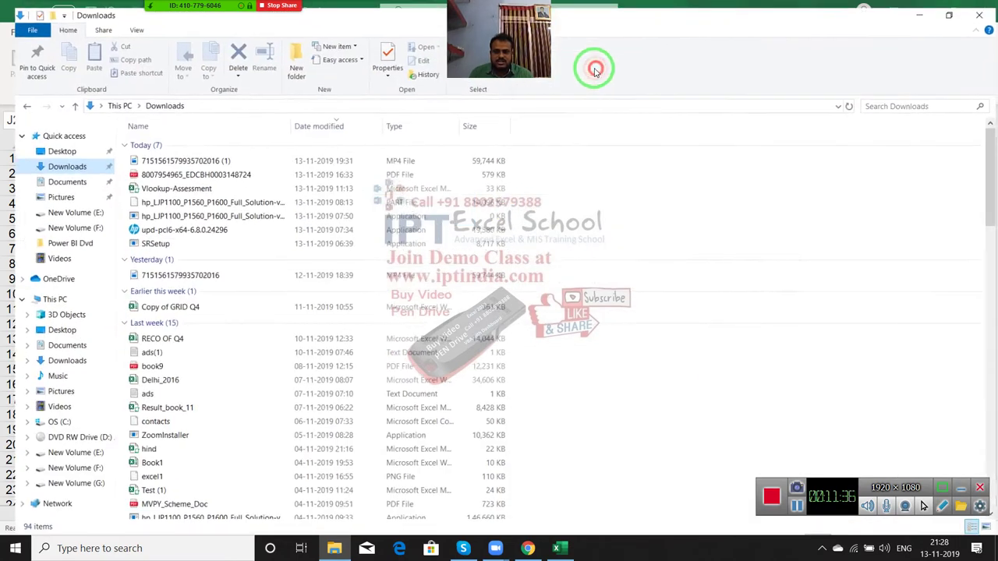
click(872, 99)
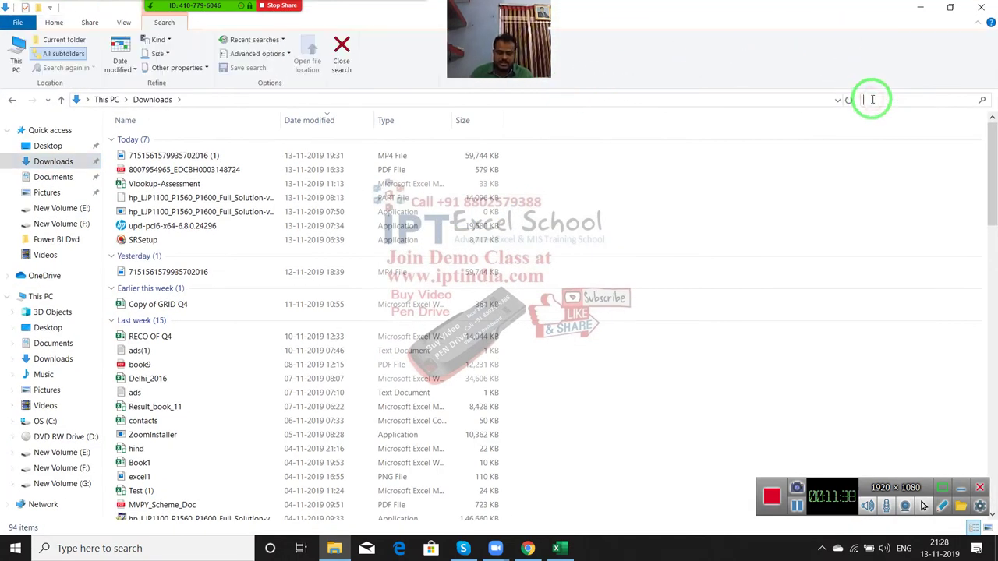
text(i)
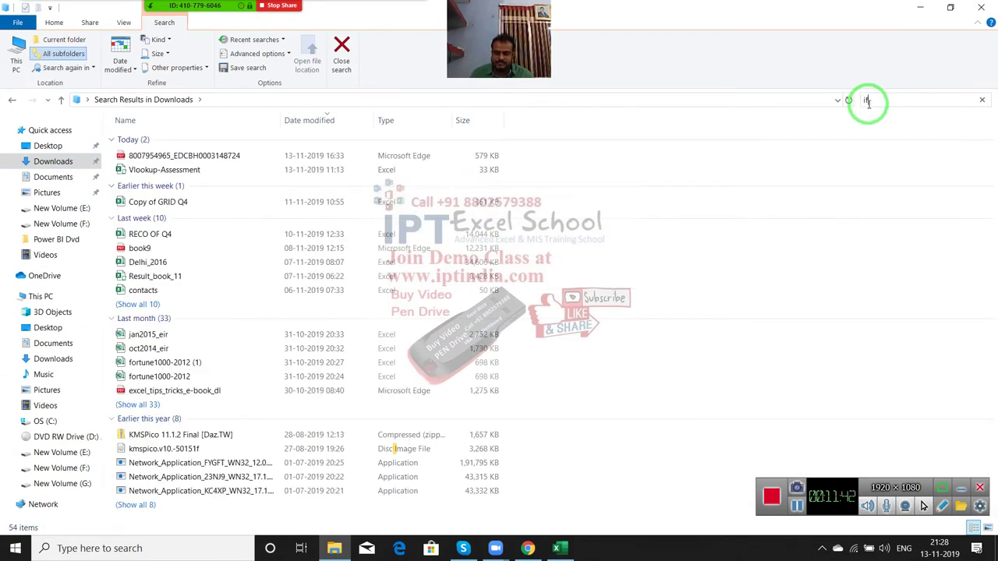
text(f c)
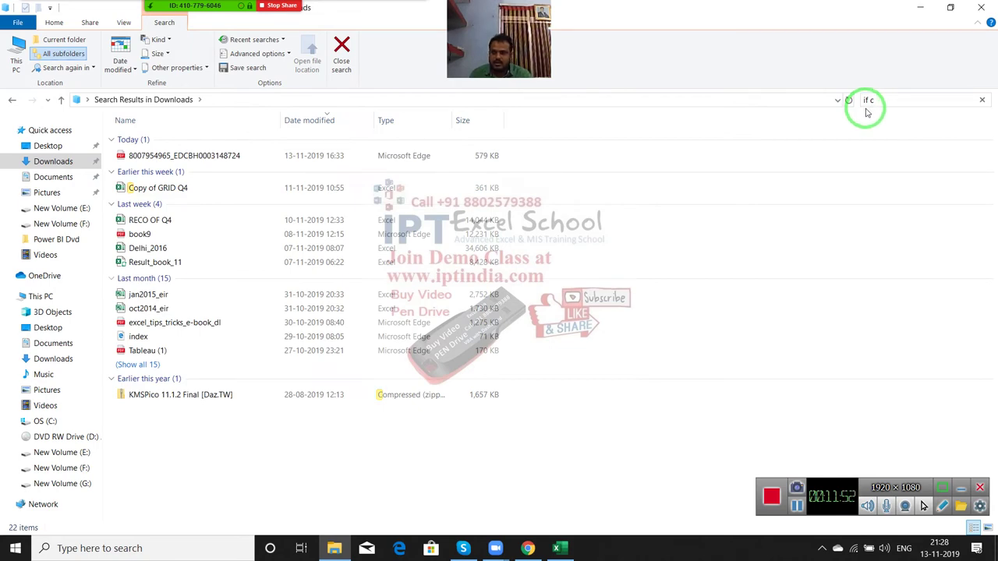
key(BackSpace)
key(BackSpace)
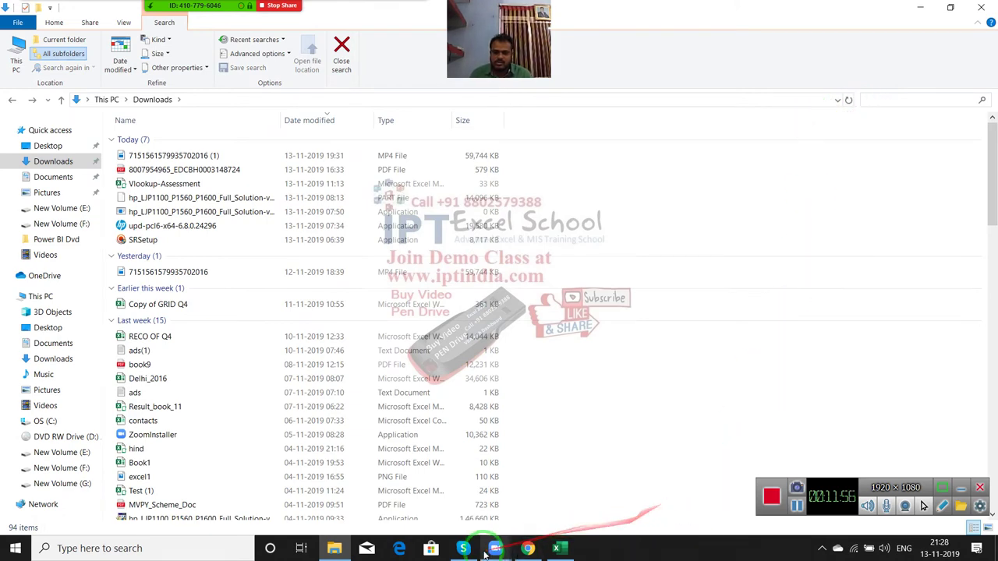
click(536, 551)
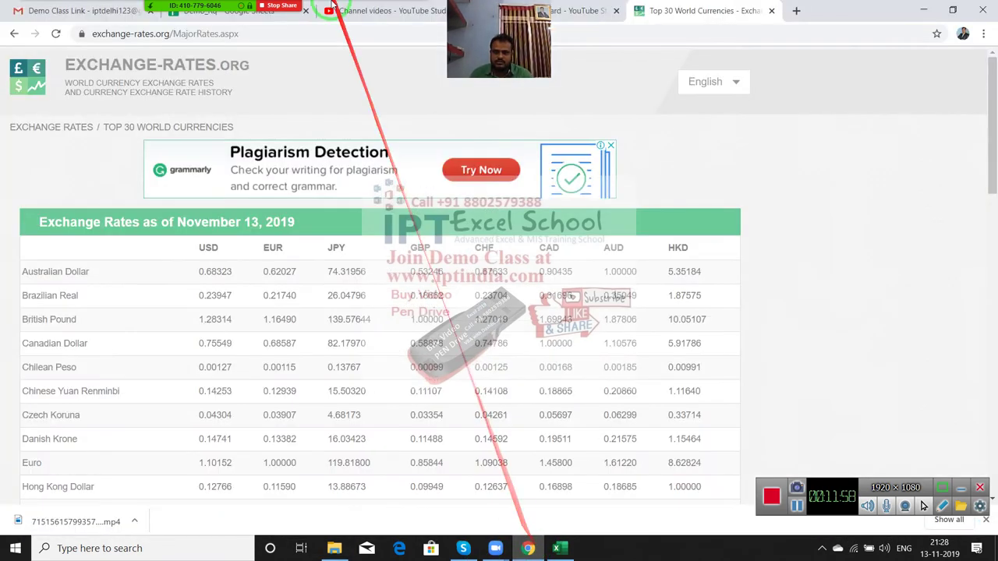
- Search Gmail for 'if condition', open the 'File' email and download its If condition test attachment
click(35, 11)
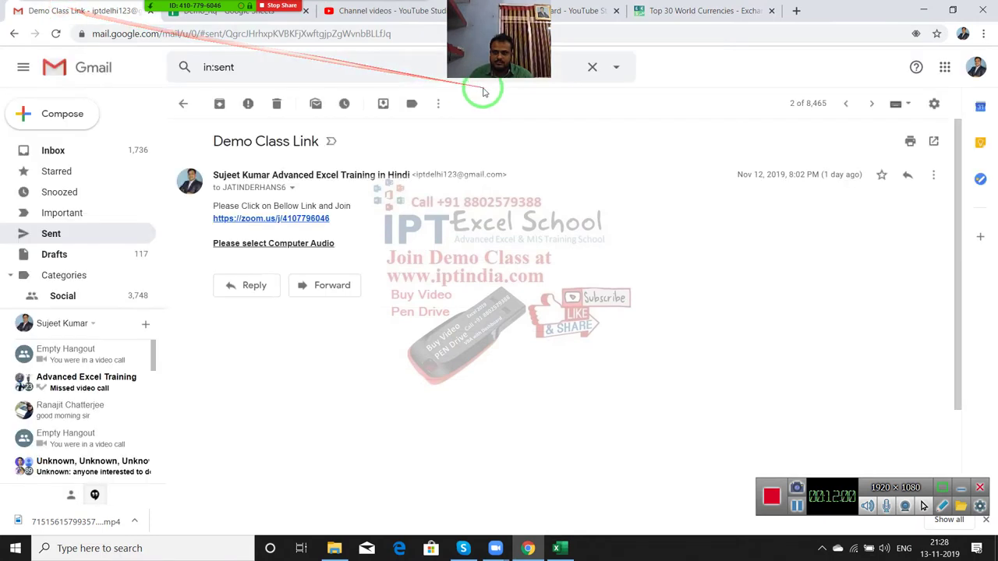
click(428, 69)
text(if condition)
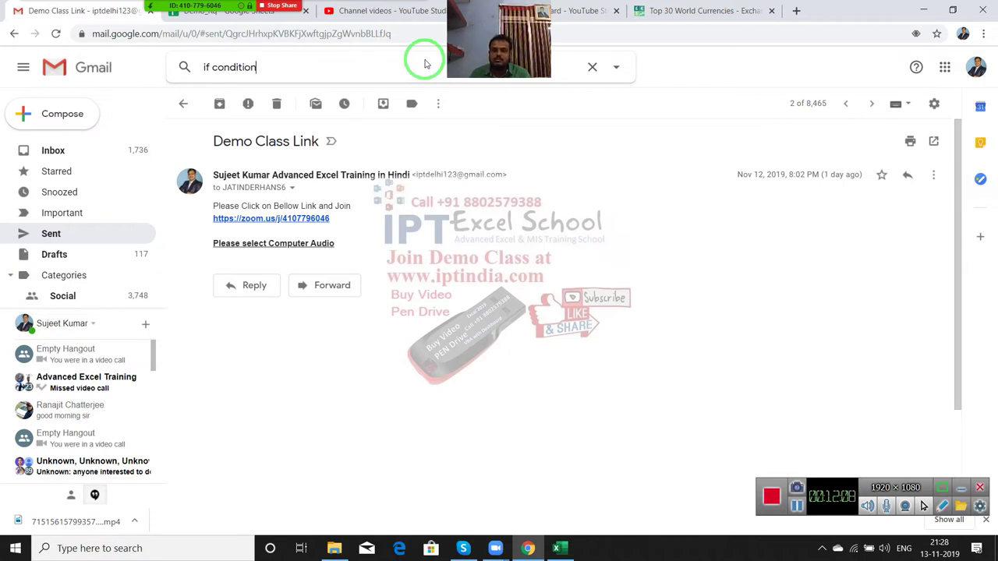
key(Escape)
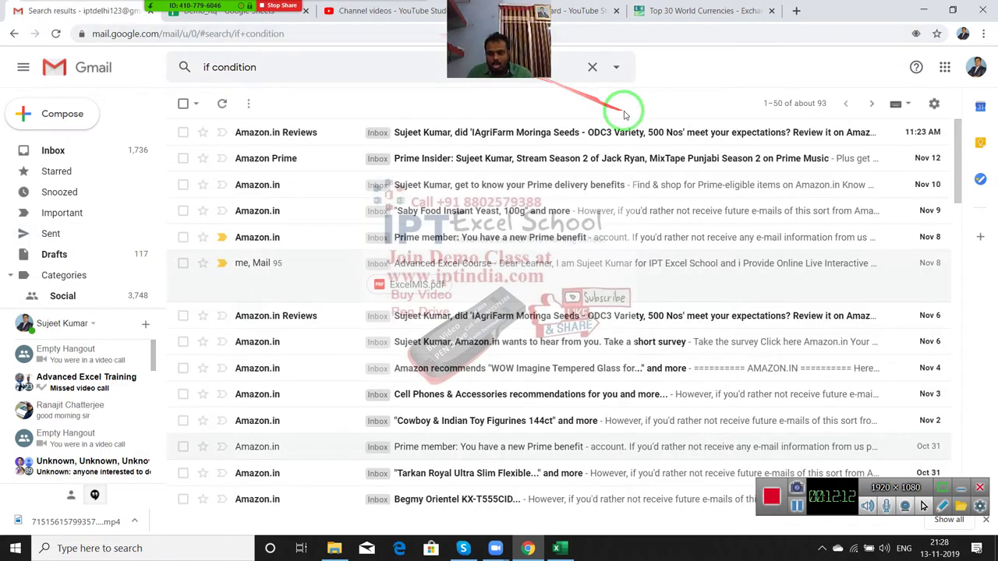
mouse_move(762, 316)
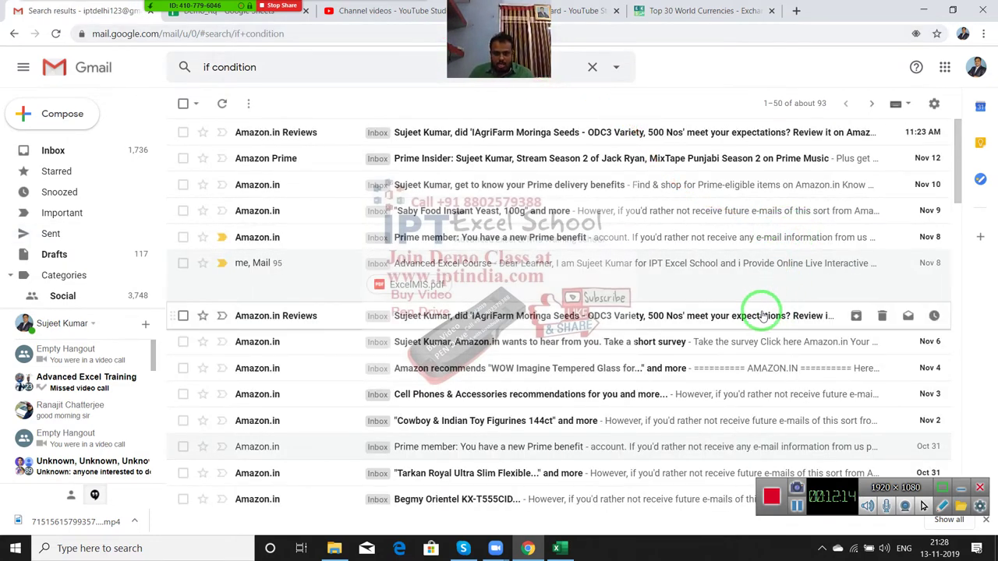
scroll(763, 315, down, 5)
scroll(772, 309, down, 3)
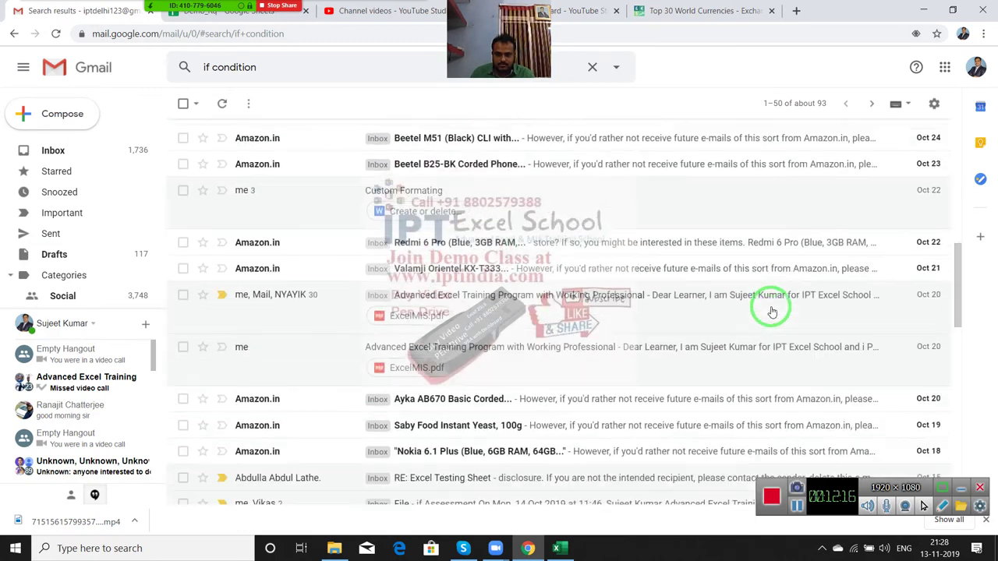
scroll(772, 311, down, 2)
scroll(772, 312, down, 2)
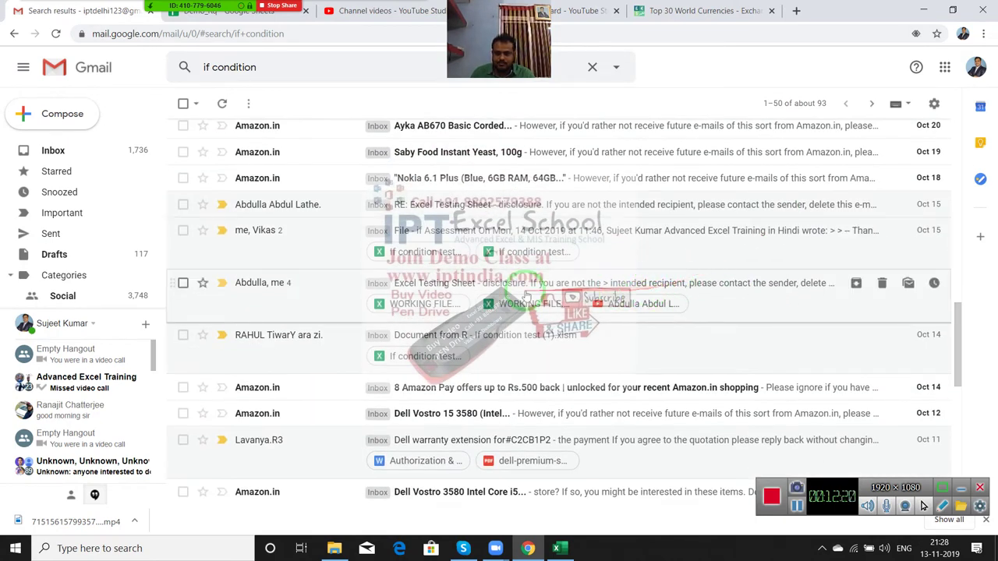
click(437, 265)
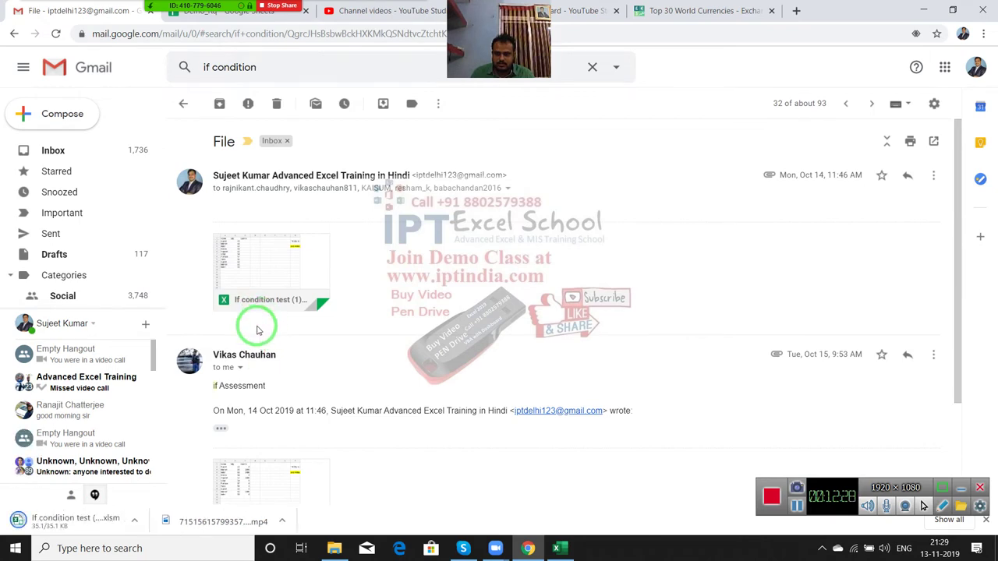
click(77, 528)
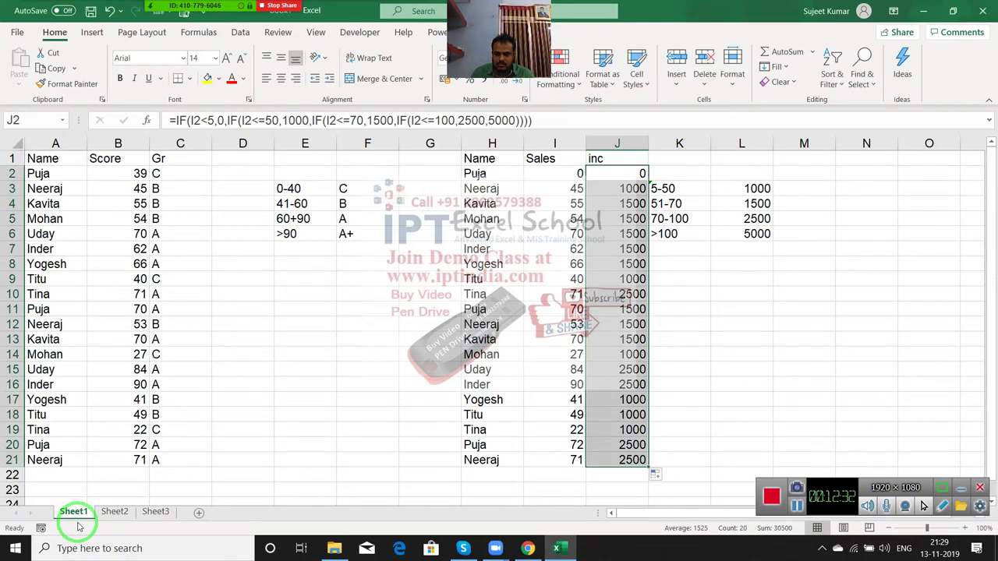
- Scroll through the Downloads folder in File Explorer looking for the practice workbook
click(335, 546)
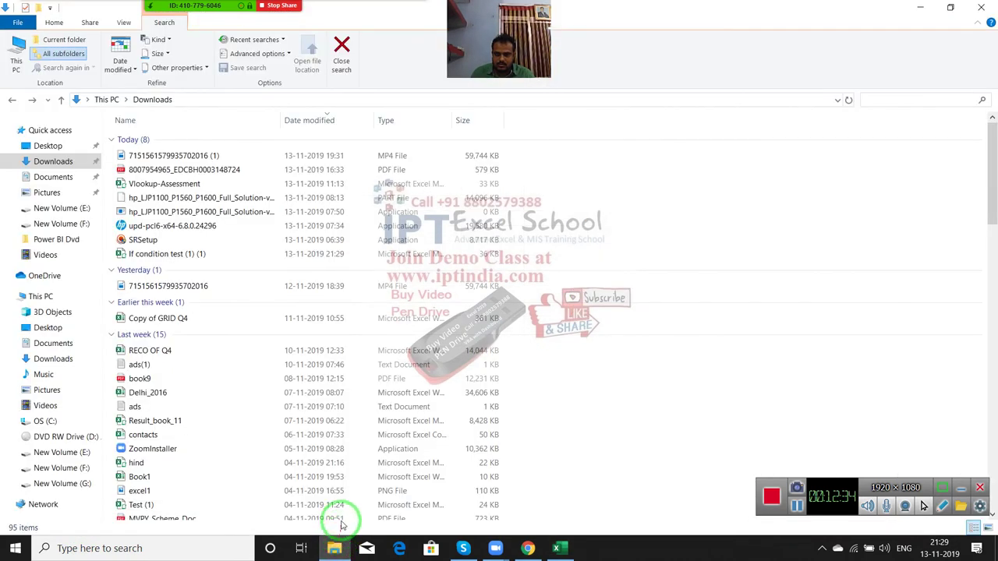
scroll(471, 309, down, 4)
scroll(472, 312, up, 4)
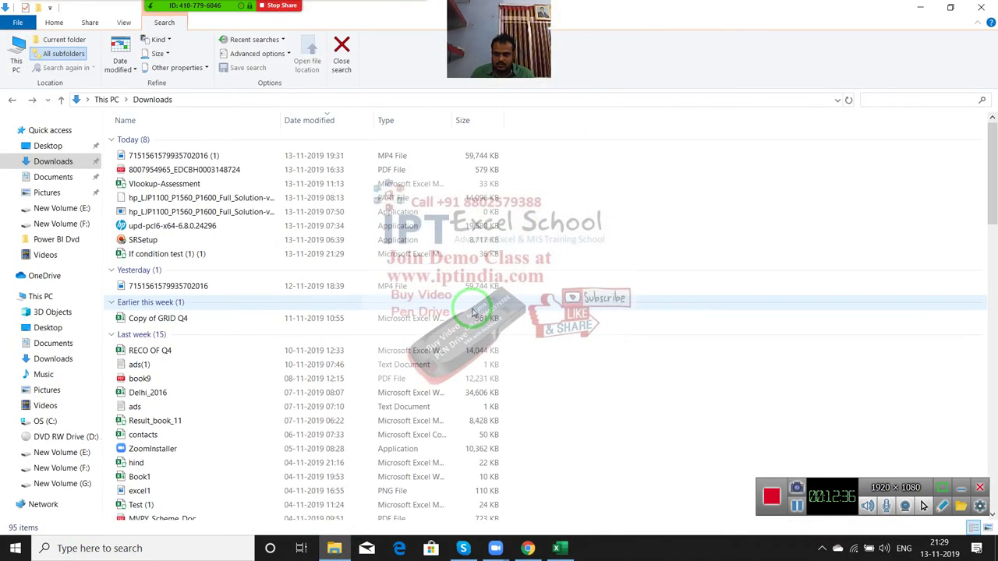
scroll(472, 311, down, 1)
scroll(473, 312, down, 2)
scroll(472, 312, down, 1)
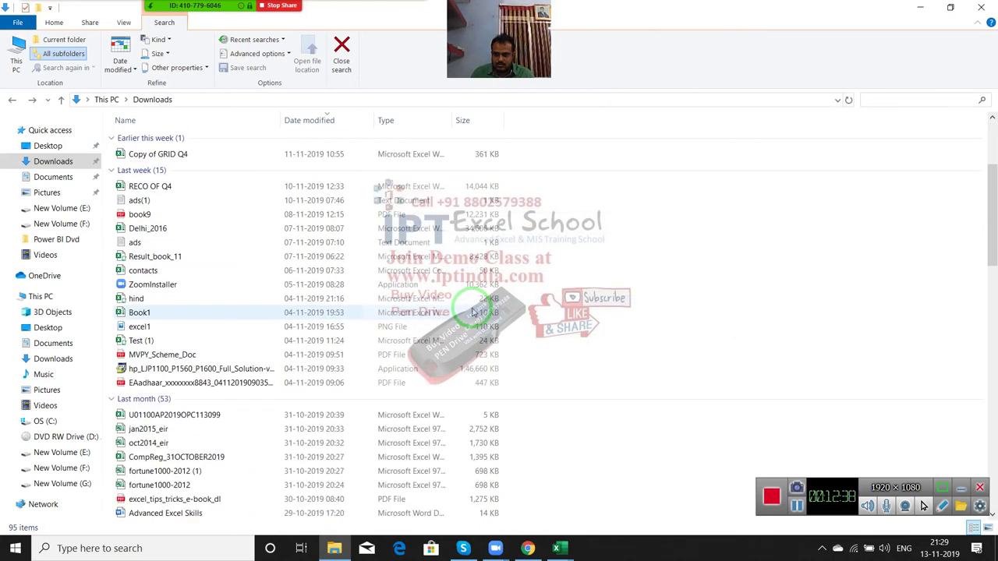
scroll(472, 312, down, 1)
scroll(472, 312, down, 1)
scroll(473, 312, down, 1)
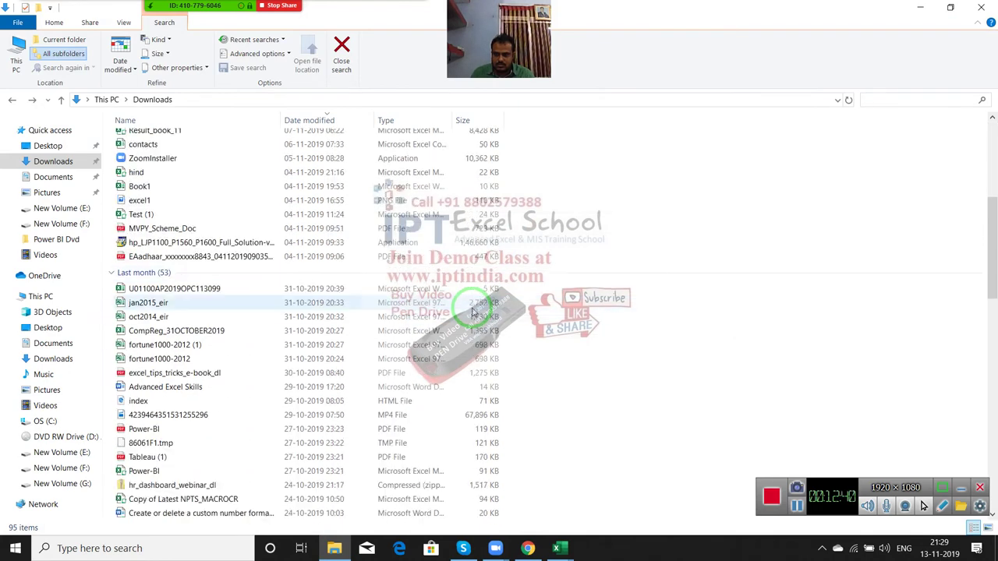
scroll(473, 311, down, 2)
scroll(472, 312, down, 2)
scroll(472, 312, down, 3)
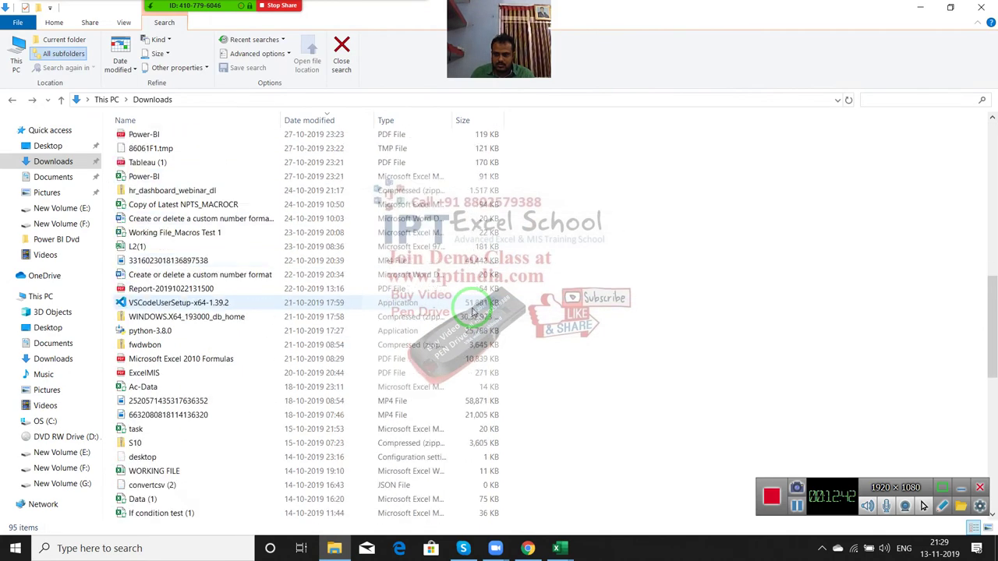
scroll(472, 312, down, 1)
scroll(642, 262, up, 4)
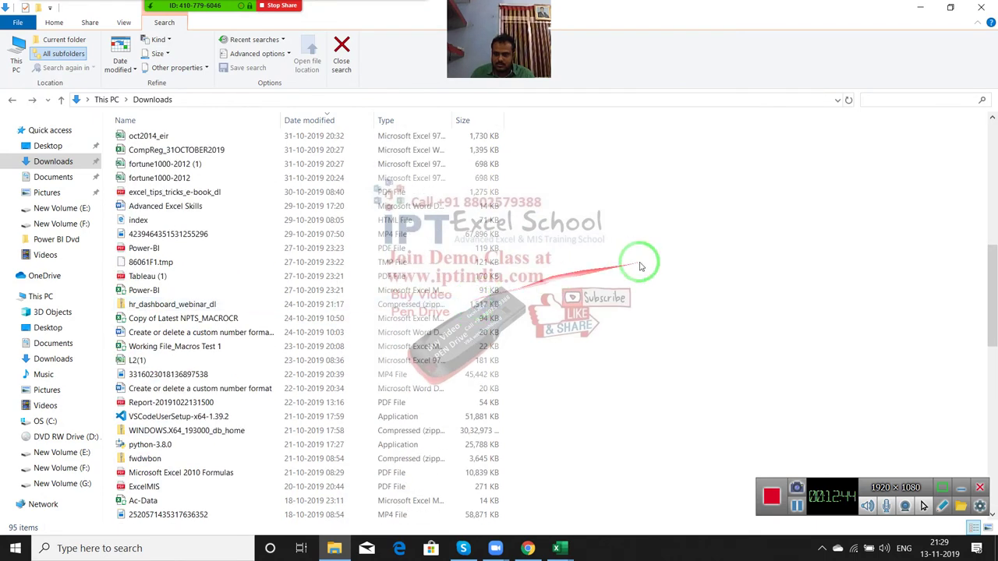
scroll(642, 263, up, 4)
drag(632, 253, 121, 200)
scroll(138, 133, up, 5)
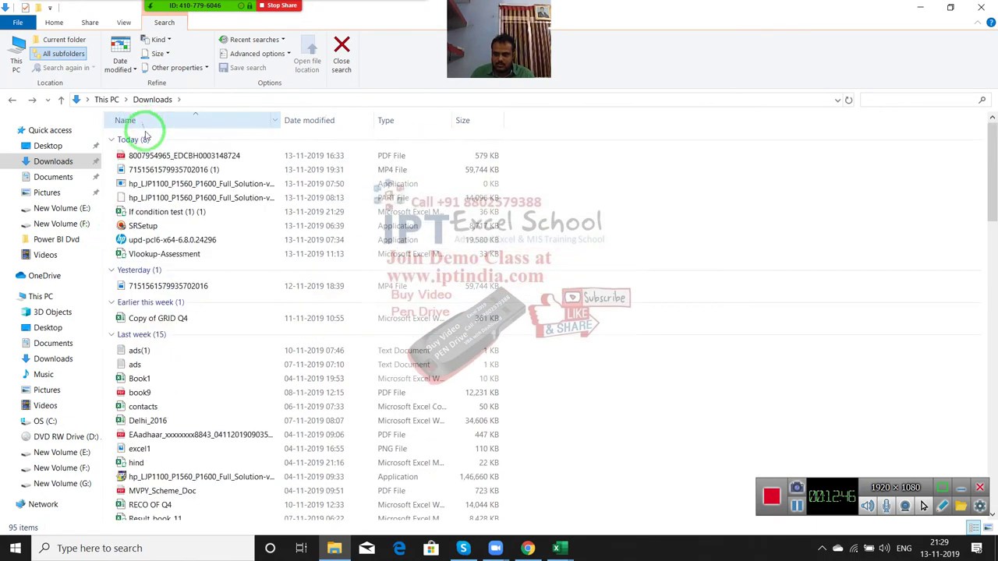
- Sort Downloads by name and select the If condition test (1) workbook
click(149, 156)
key(i)
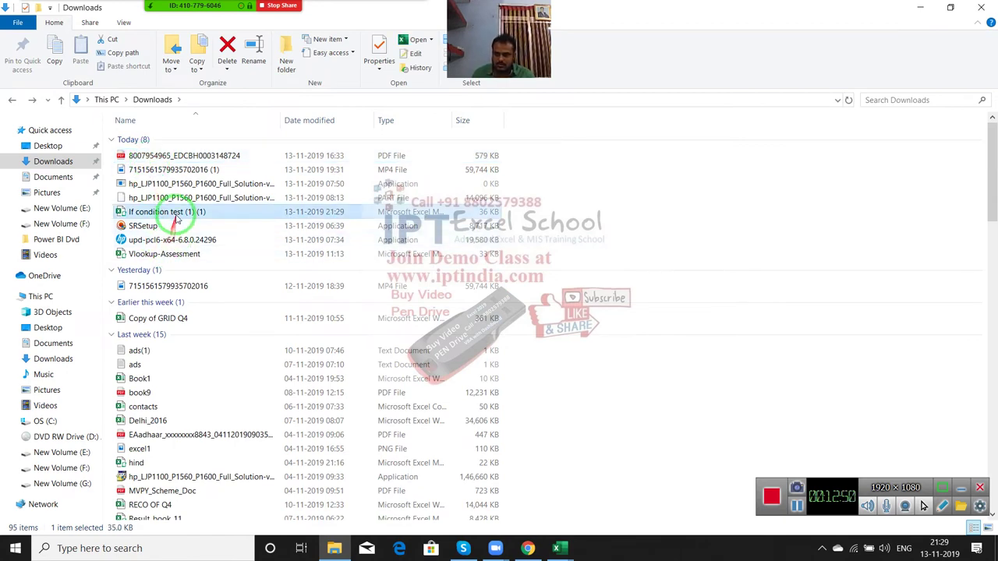
key(i)
key(i)
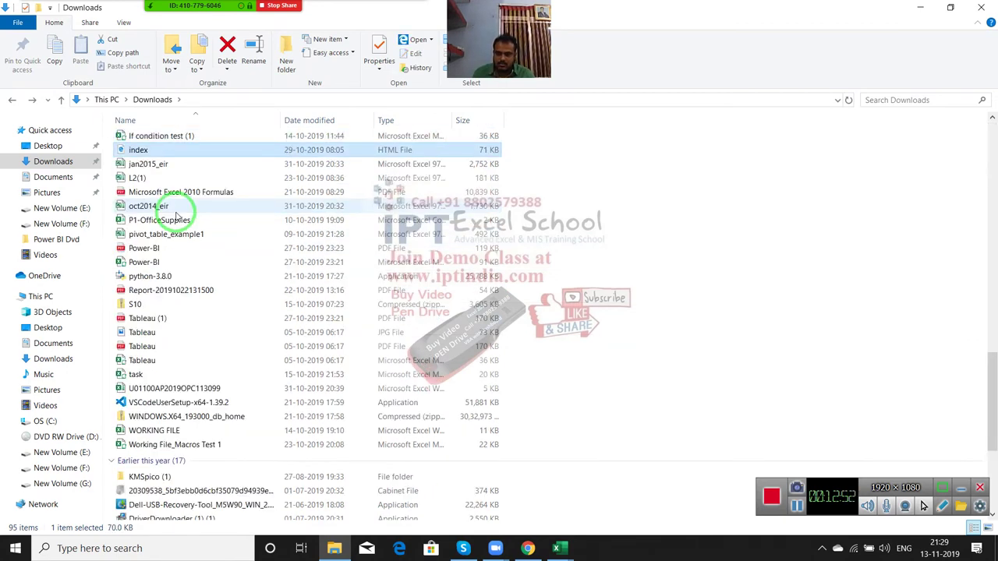
click(176, 135)
- Open the If condition test (1) workbook, enable editing, and review Q1's Qty > 60 commission rule
double_click(175, 135)
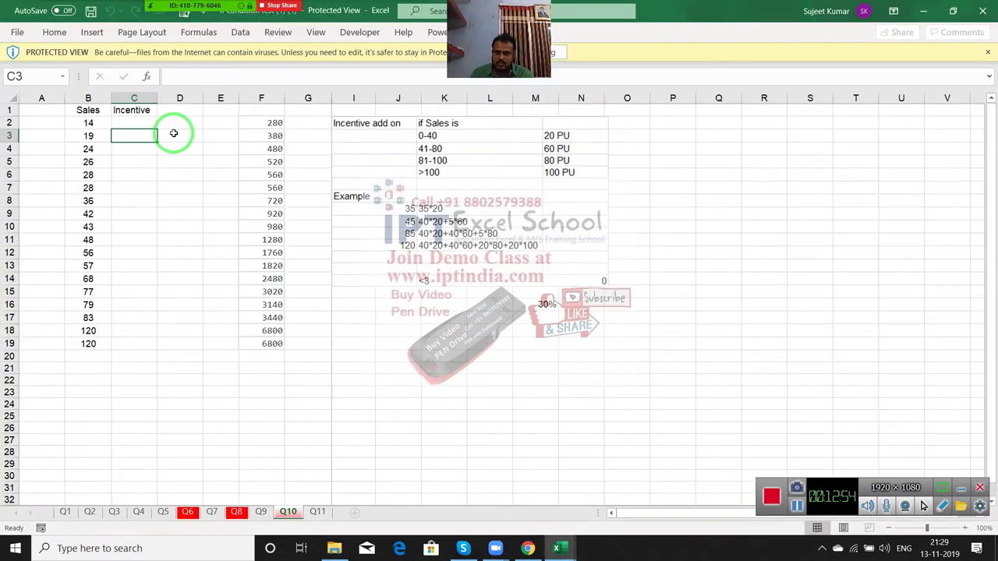
click(555, 50)
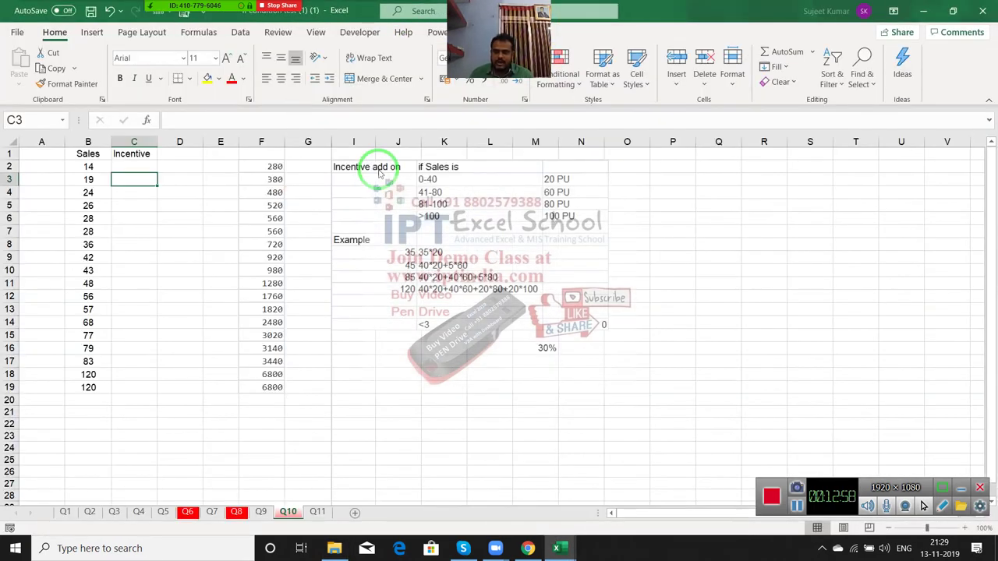
click(166, 238)
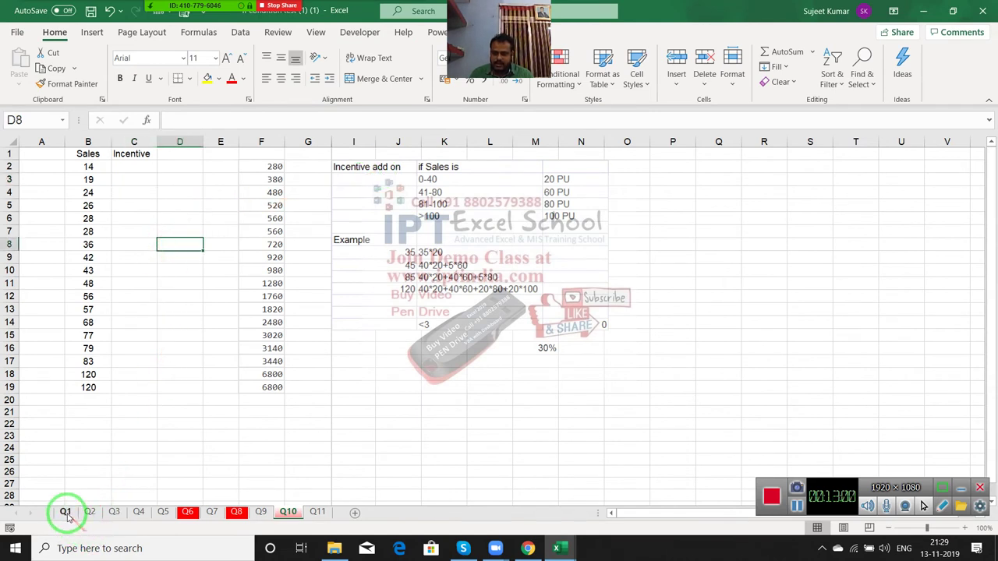
click(66, 512)
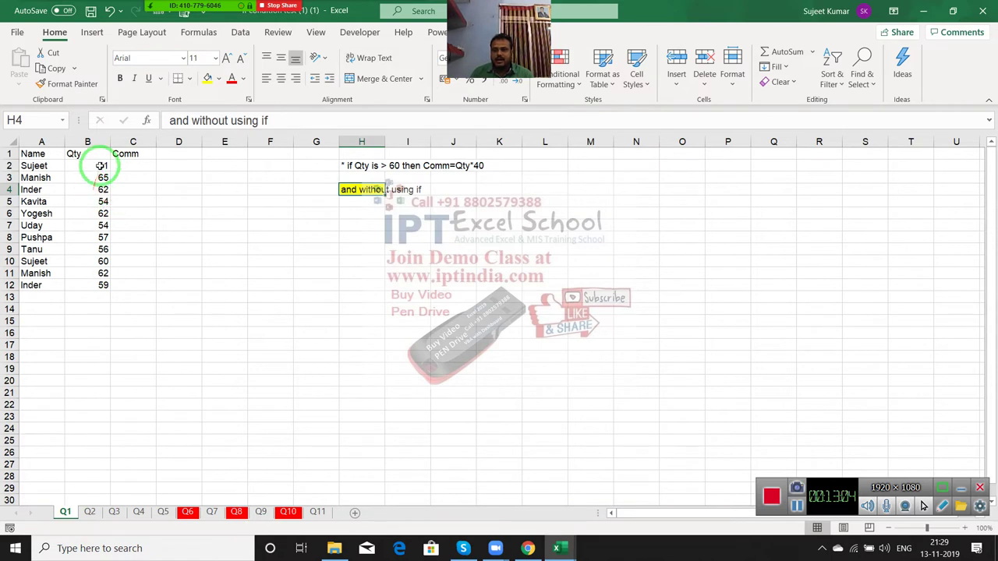
drag(101, 166, 101, 261)
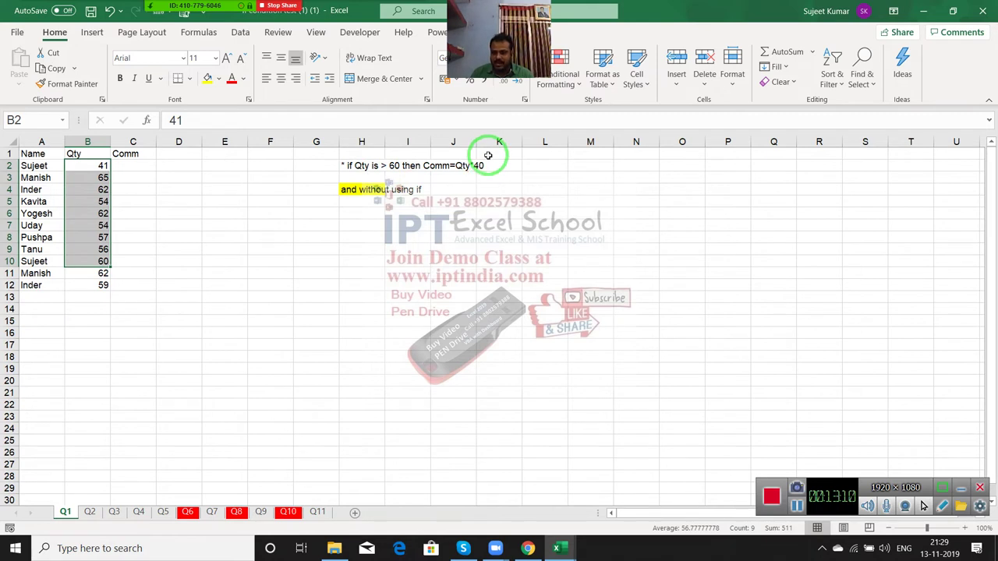
drag(342, 160, 499, 157)
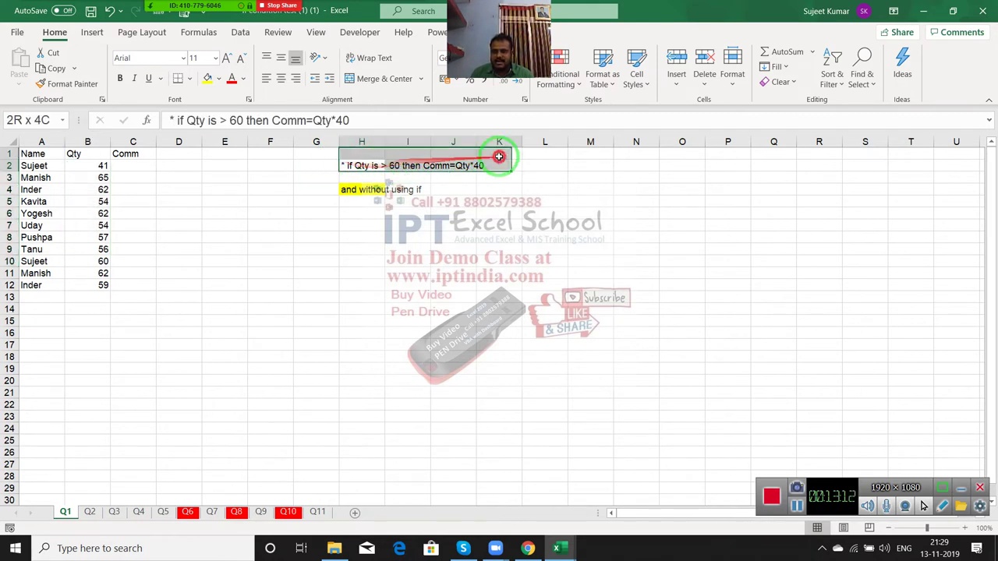
drag(345, 190, 396, 195)
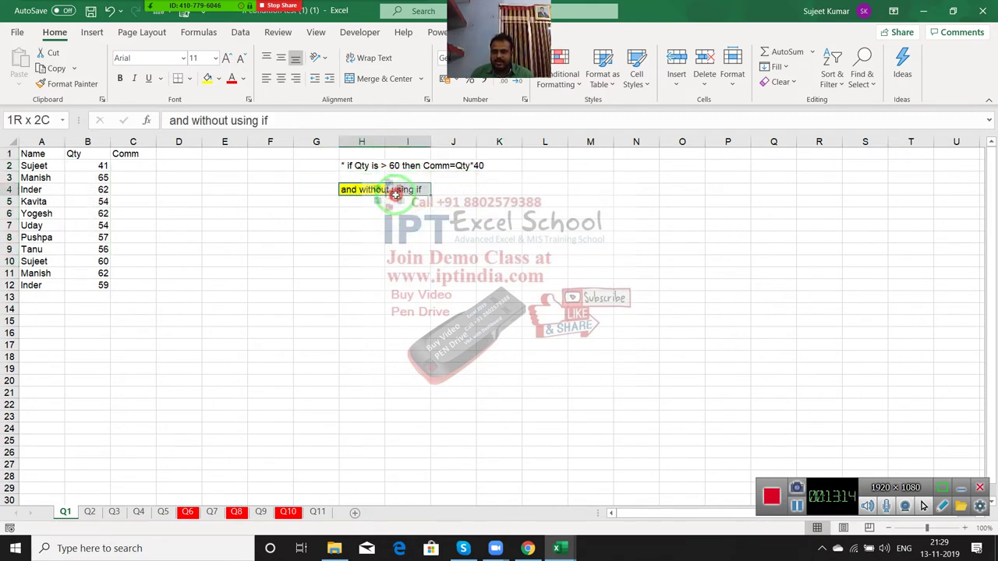
- Review sheet Q2's Marks, sheet Q3, and sheet Q4's TAX column, ending on Q5
click(91, 512)
click(187, 307)
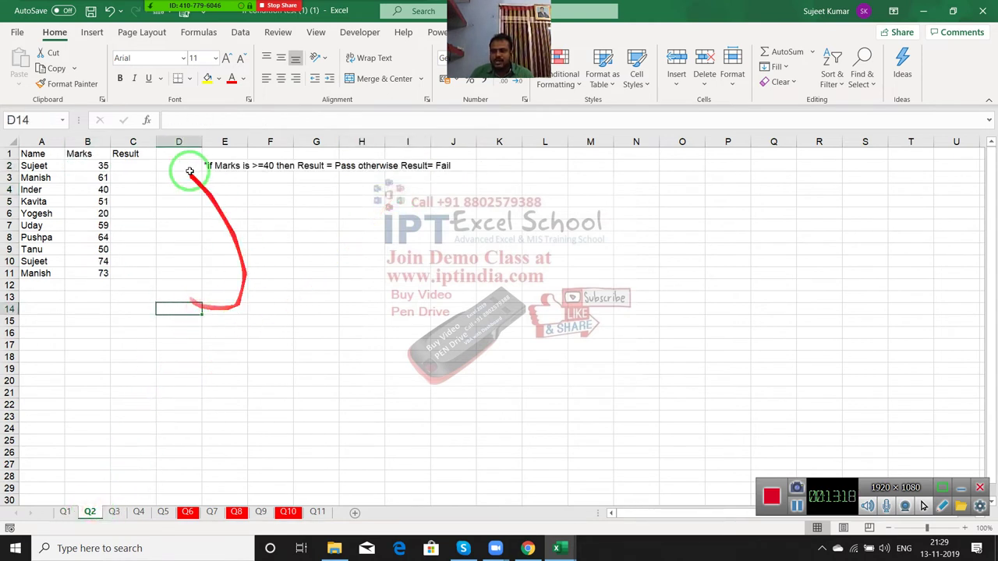
click(84, 166)
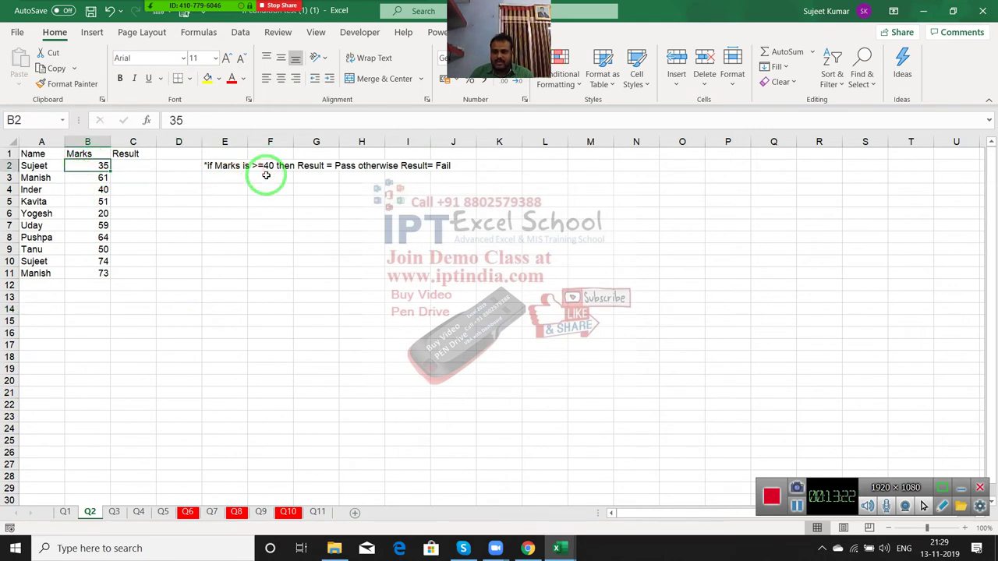
click(117, 511)
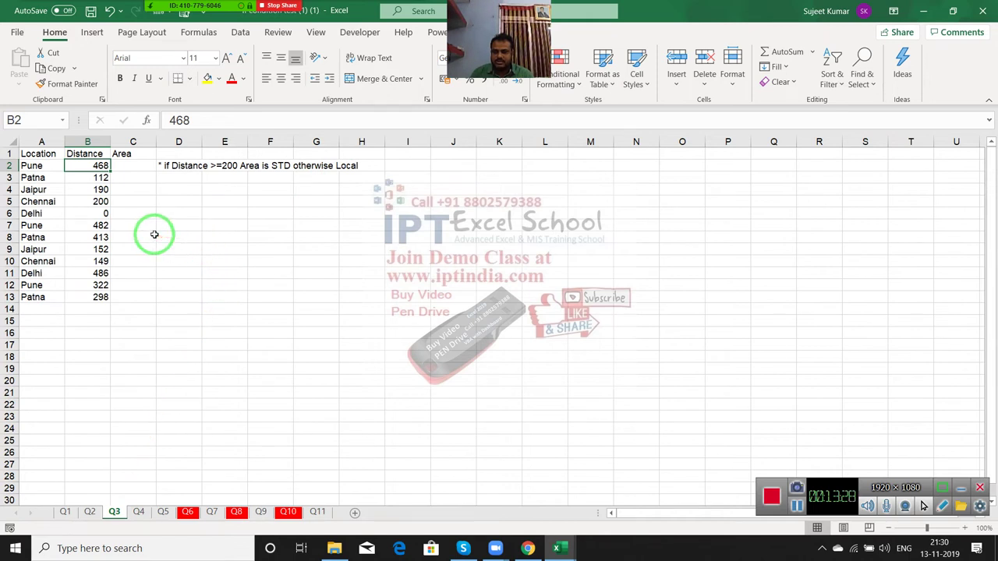
click(138, 510)
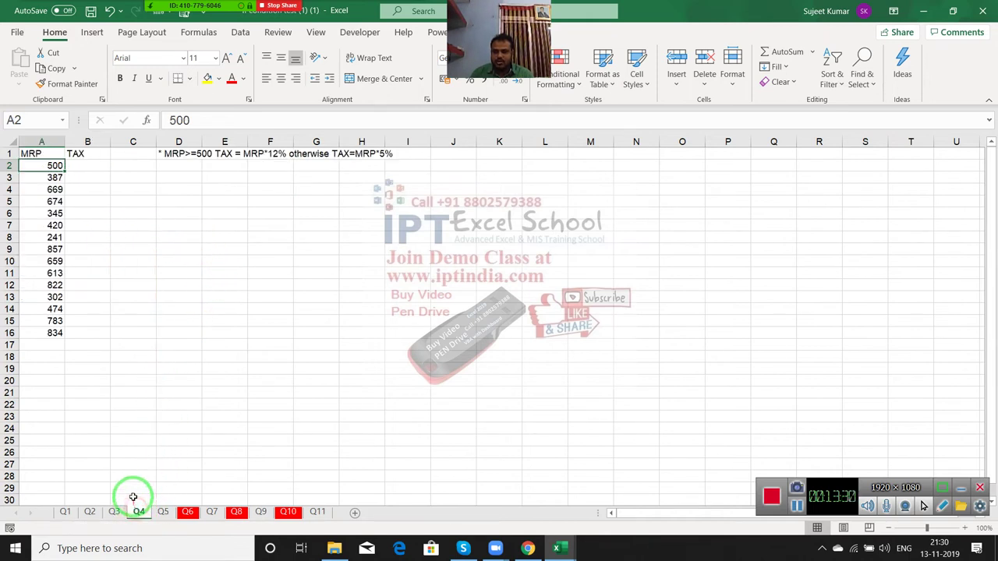
click(76, 175)
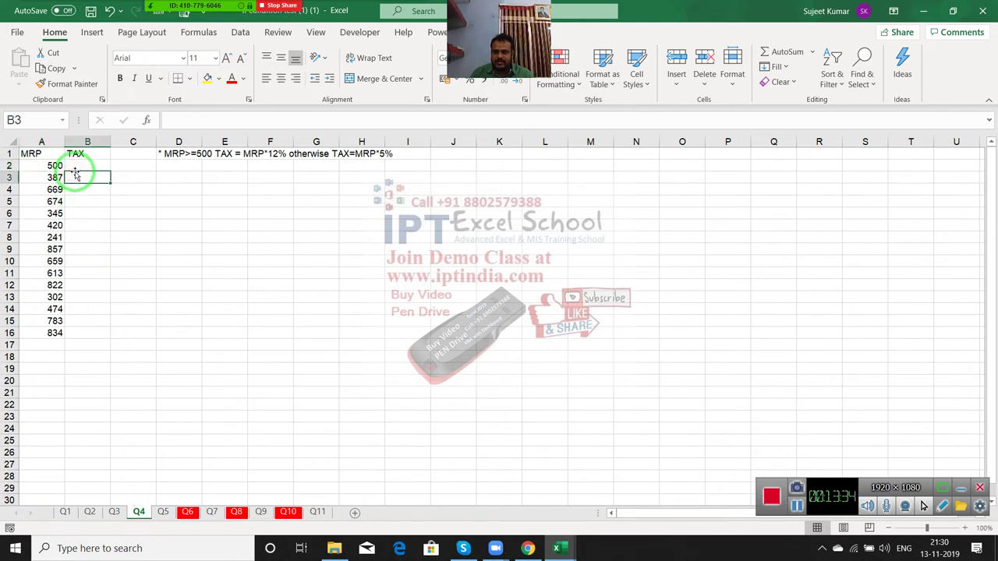
click(80, 168)
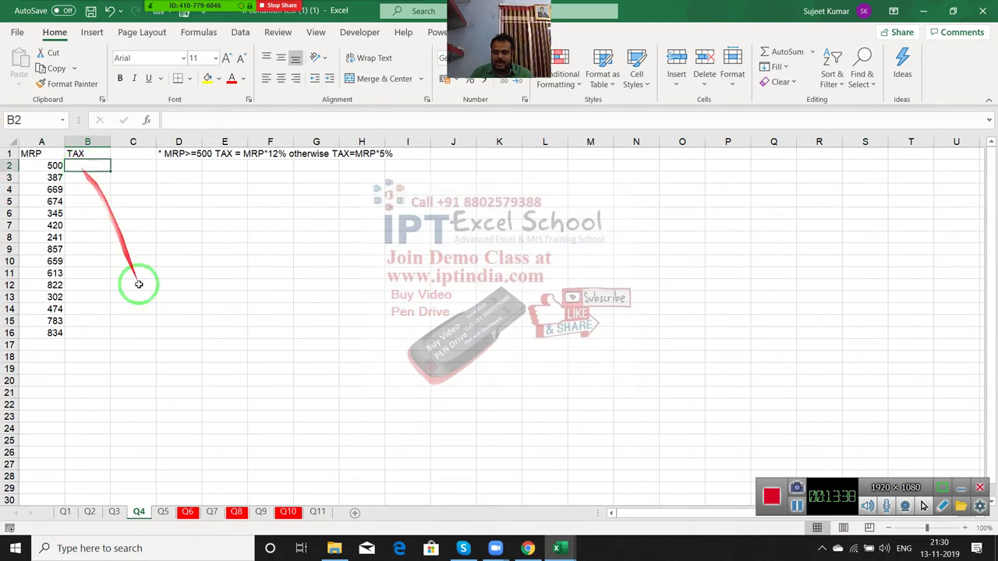
click(163, 514)
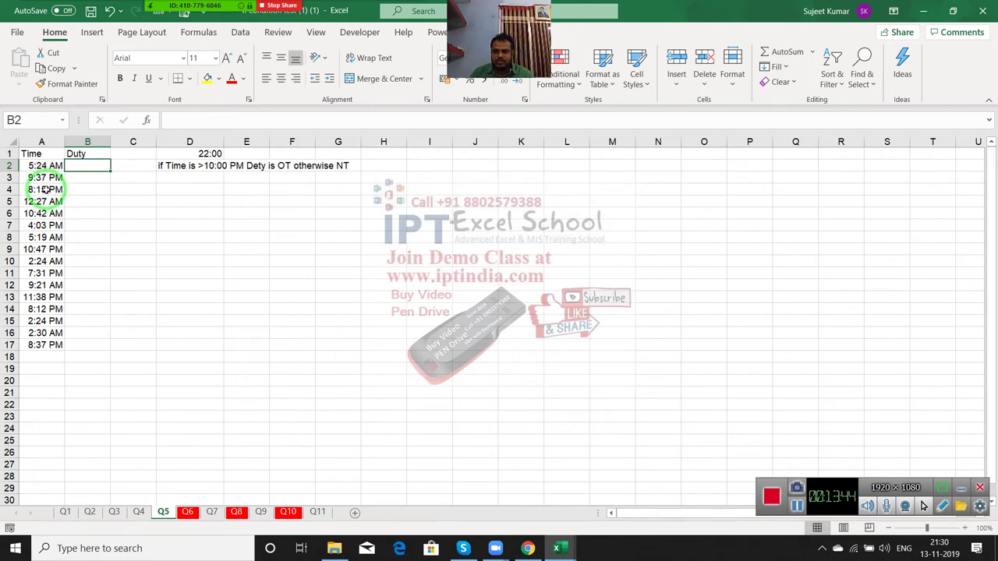
- Review Q6's five subject scores and Q7's Marks and Grade columns
click(188, 513)
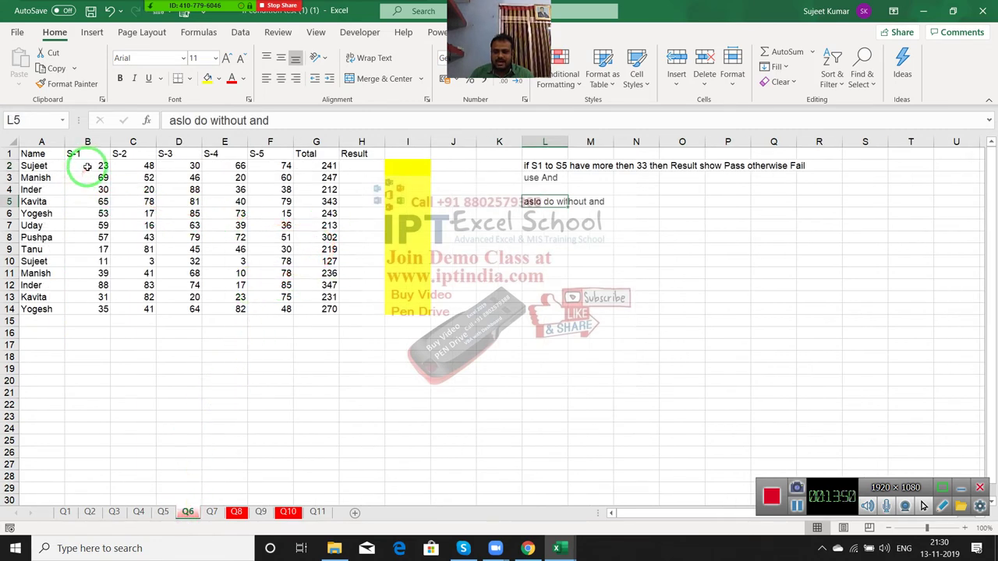
drag(88, 166, 265, 166)
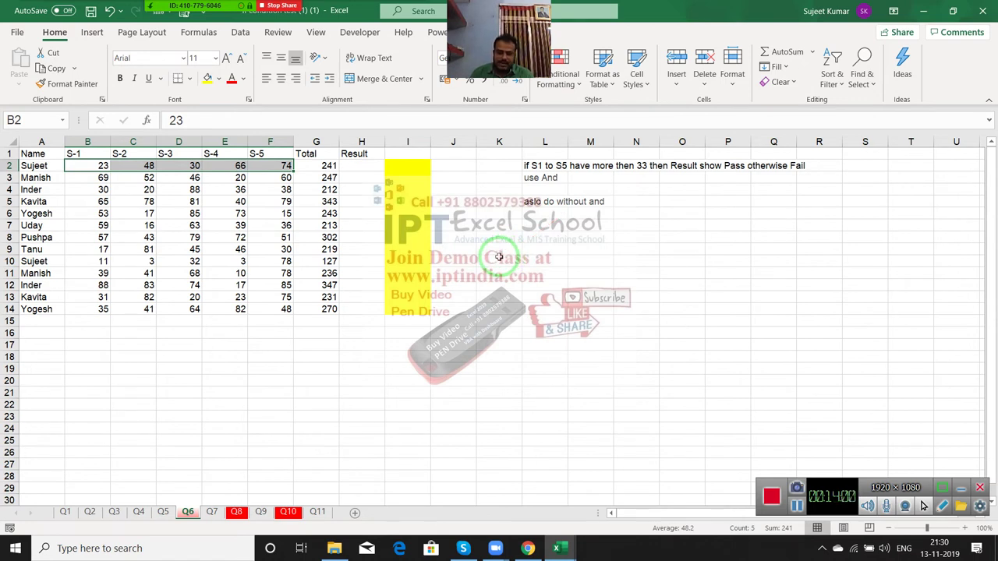
click(212, 519)
click(261, 392)
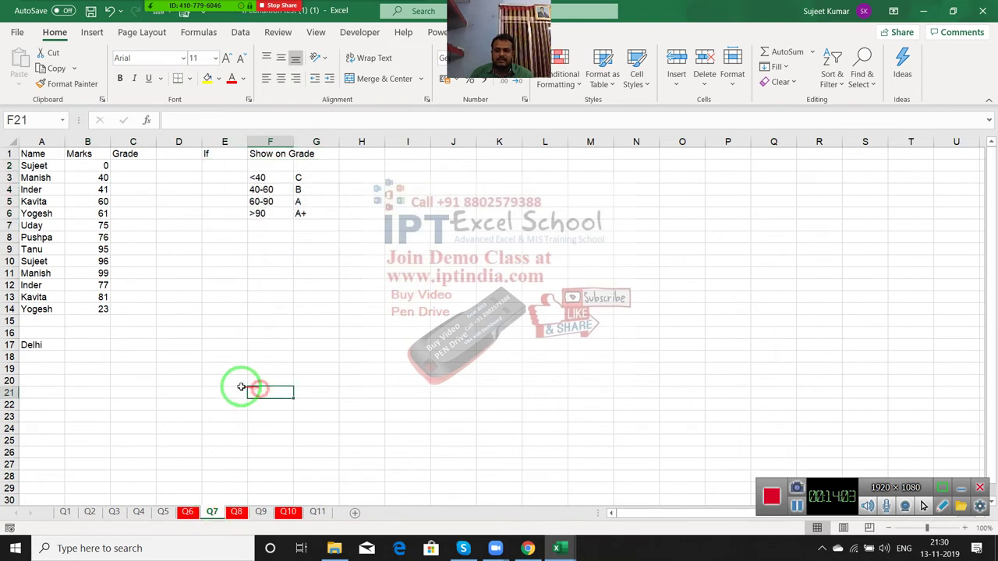
click(95, 165)
drag(129, 165, 138, 308)
- Review Q8's Incentive and Incentive add-on columns with the 85-95 / 800 slab, ending on Q9
click(236, 513)
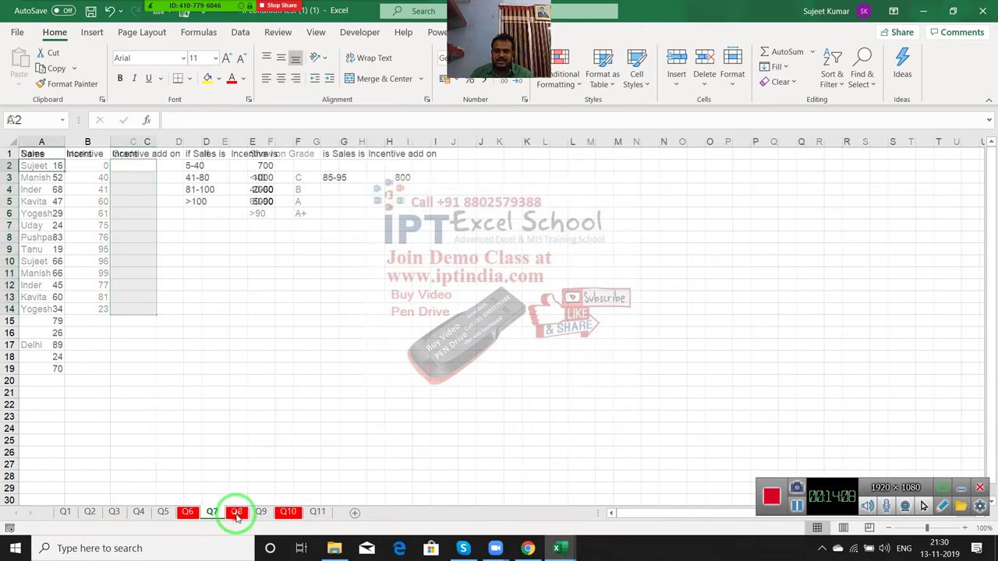
drag(89, 165, 90, 371)
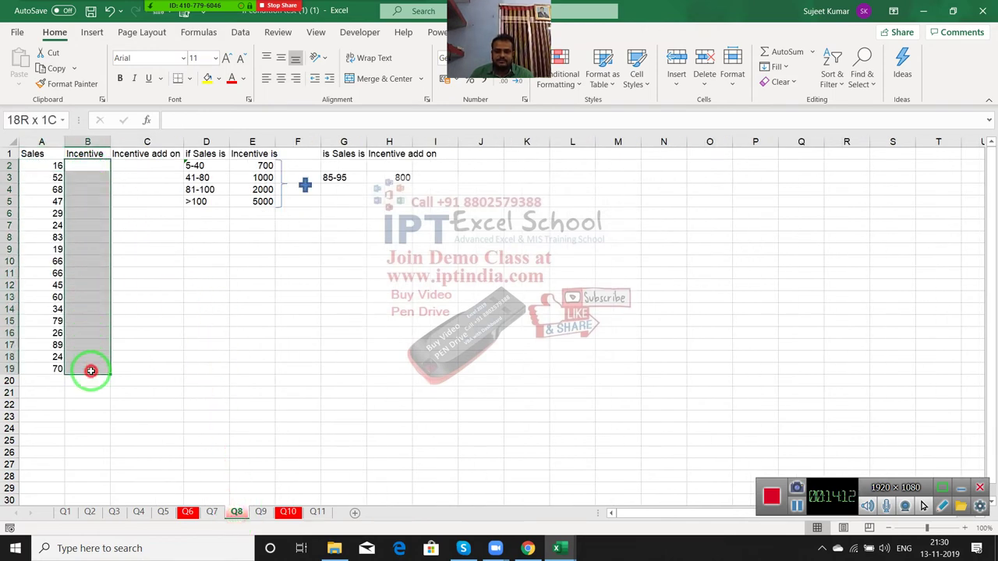
drag(145, 166, 147, 319)
click(333, 176)
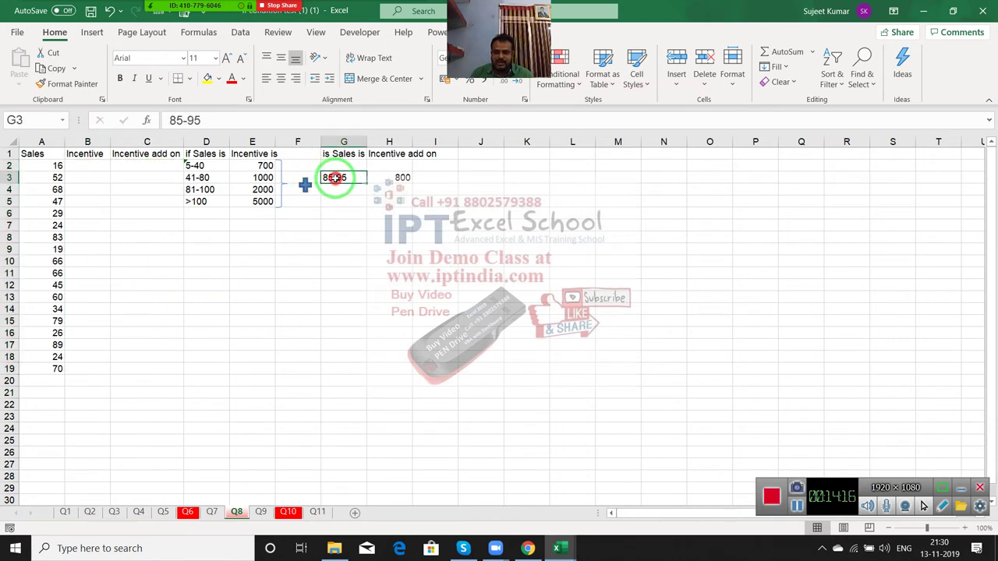
click(403, 178)
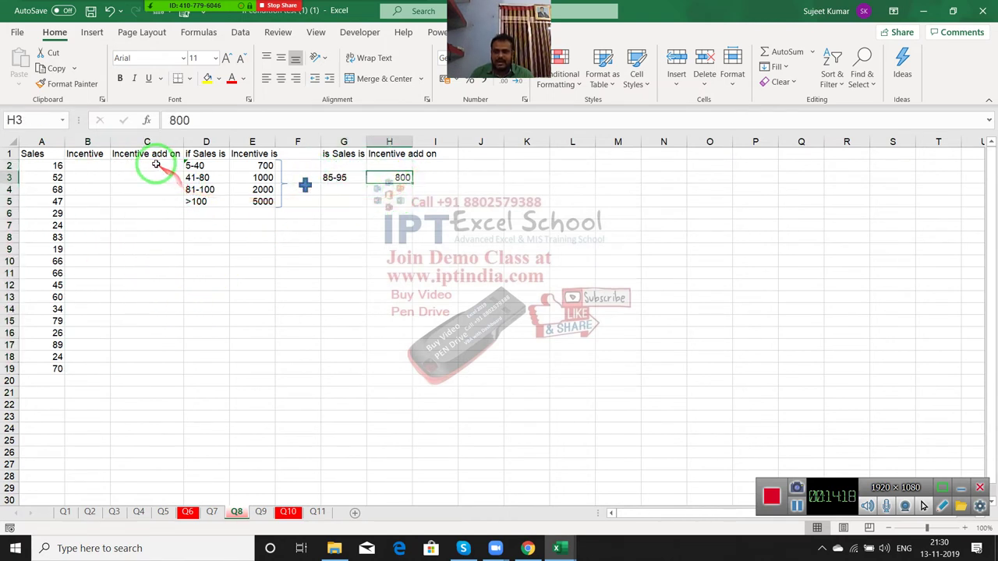
drag(151, 166, 152, 368)
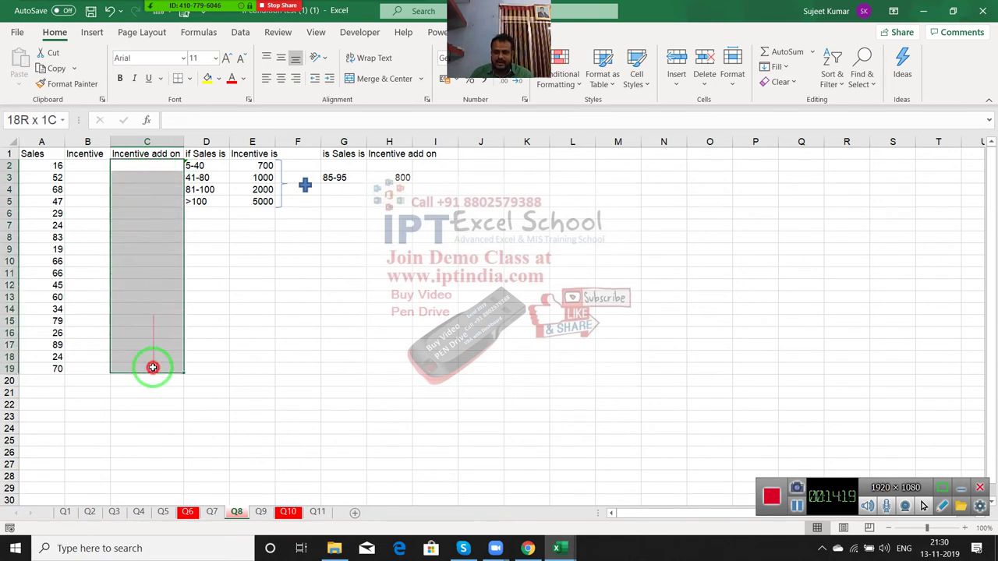
click(261, 512)
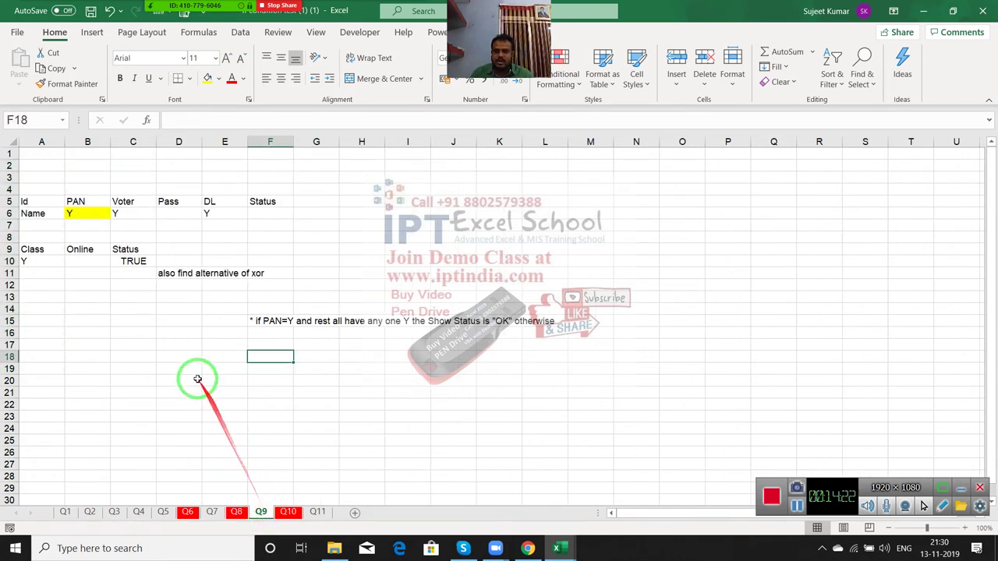
- Go over Q9's PAN, Voter, DL and Status cells for the status rule
click(145, 339)
click(86, 213)
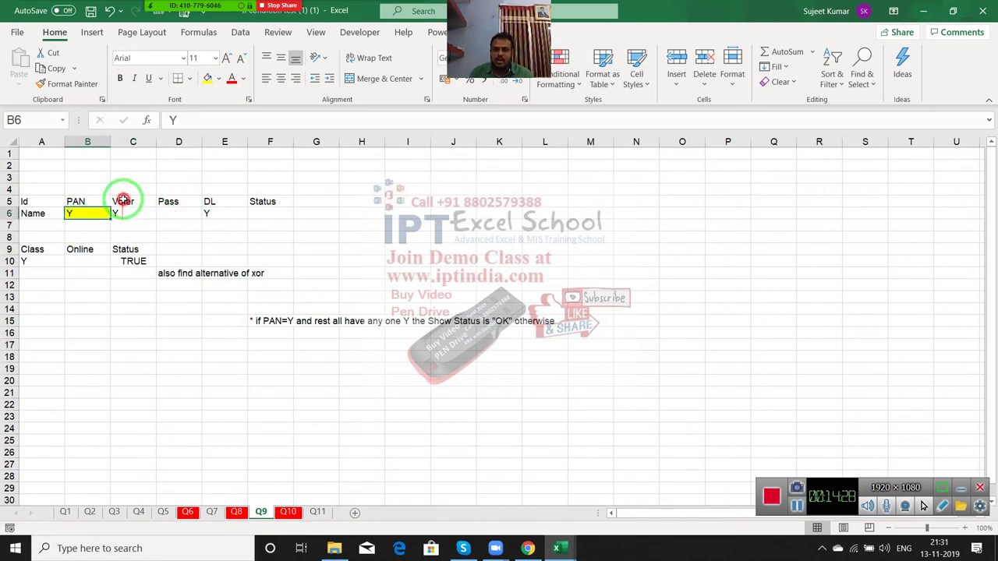
click(119, 202)
drag(131, 213, 265, 210)
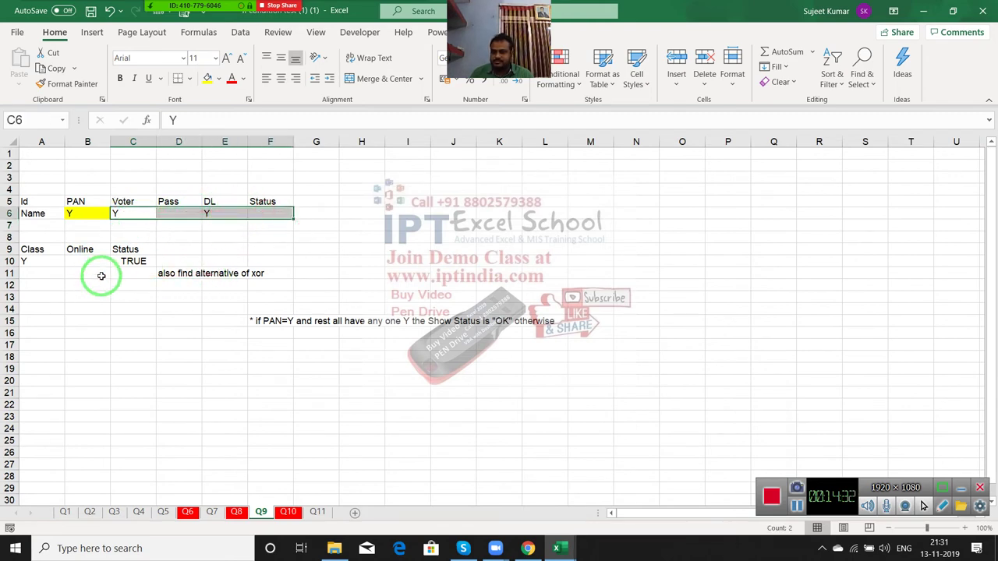
- Switch to sheet Q10 and review its Sales list and Incentive column F2:F19
click(288, 513)
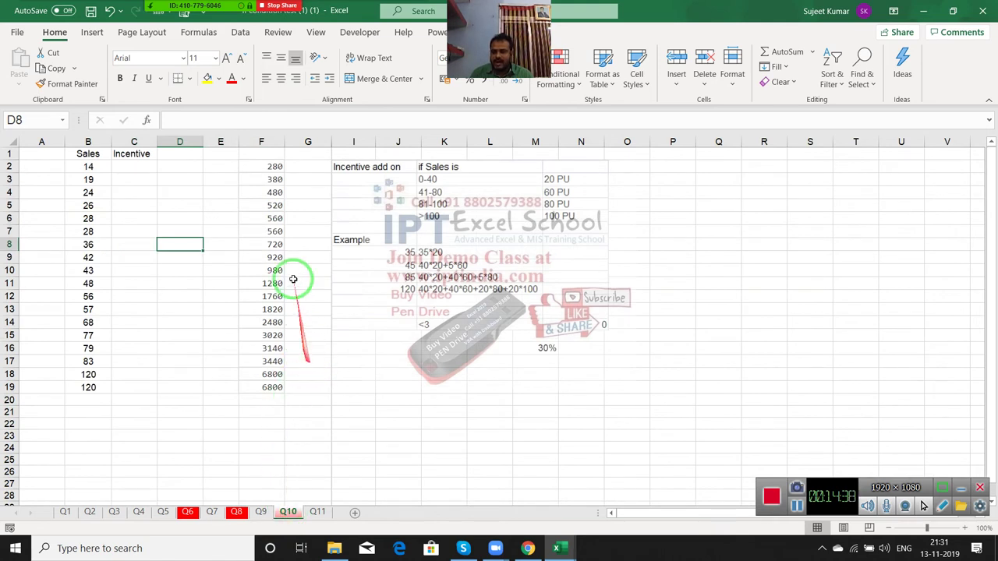
drag(262, 167, 254, 394)
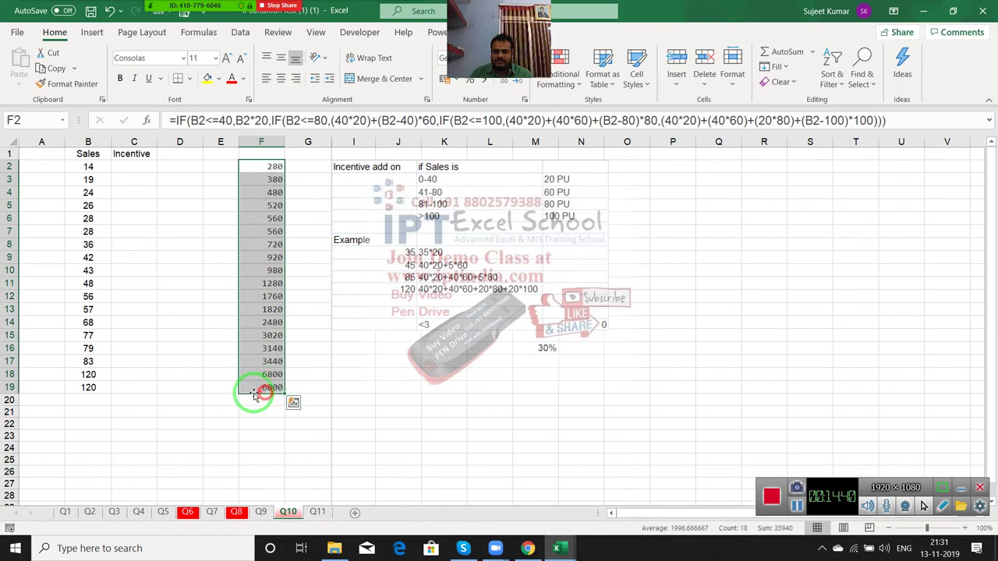
click(106, 204)
click(129, 180)
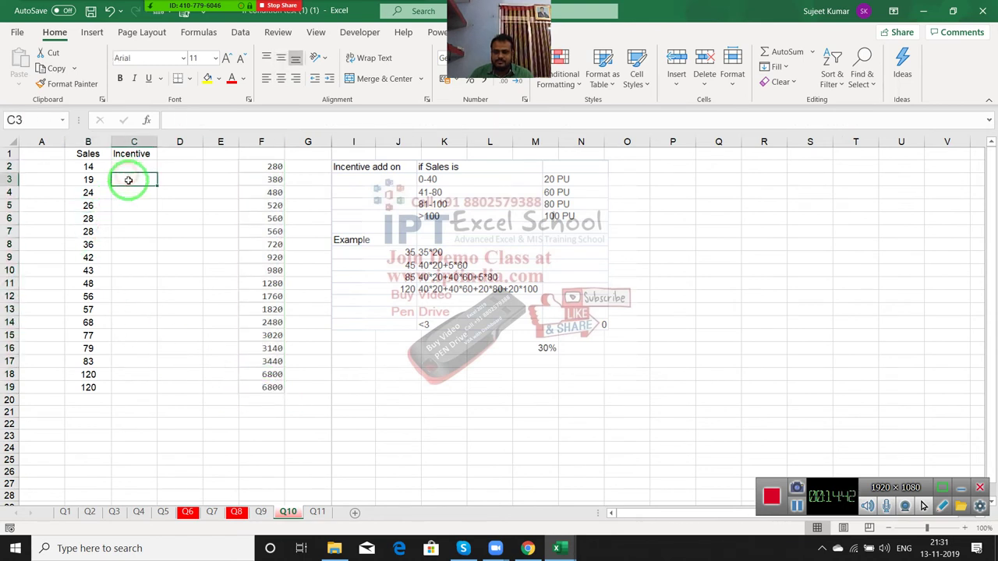
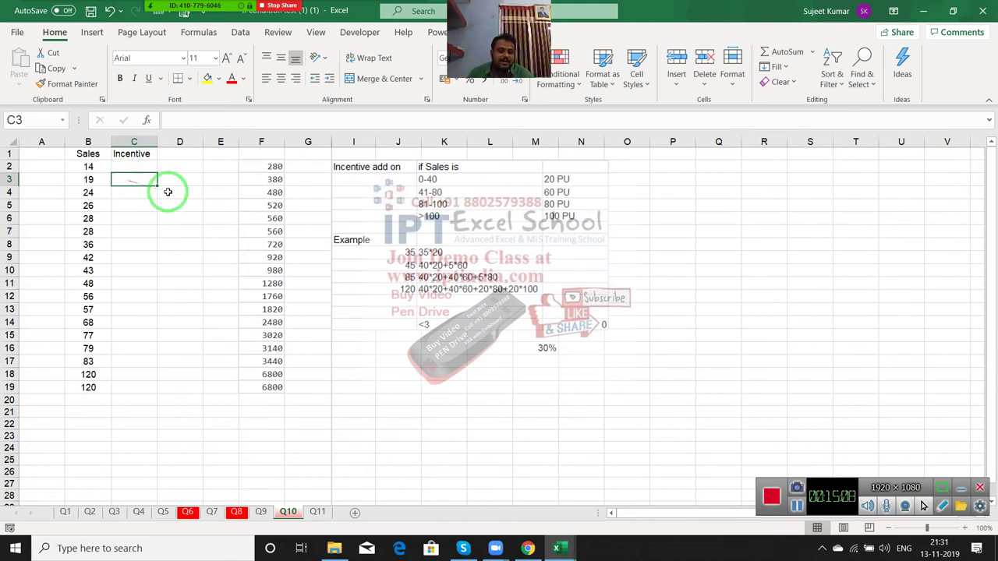
- Enter the slabs 0-3=0, 3-5=10%, 5-10=20% and >10=30% down cells R3:R6
click(760, 184)
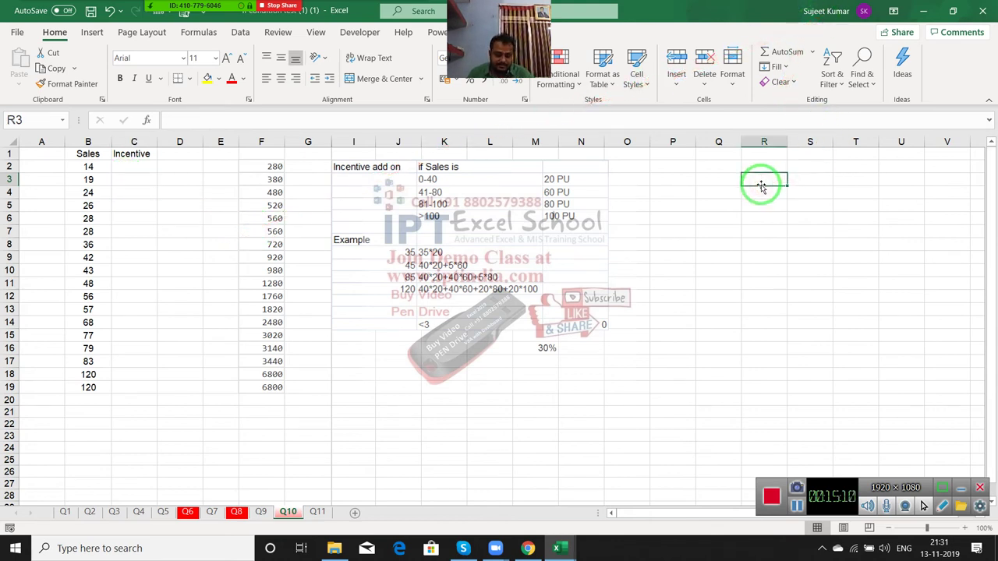
text(0-3=0)
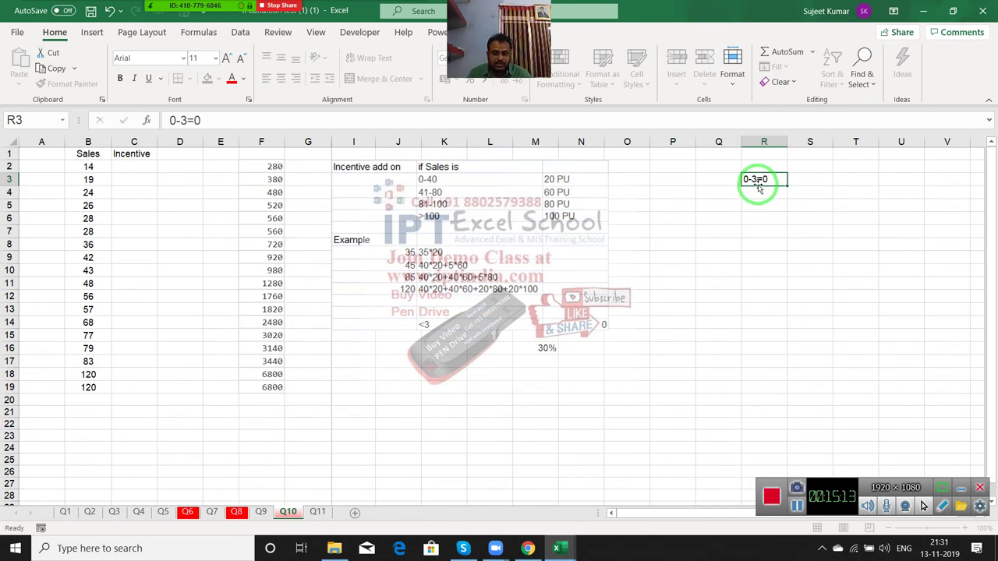
key(Return)
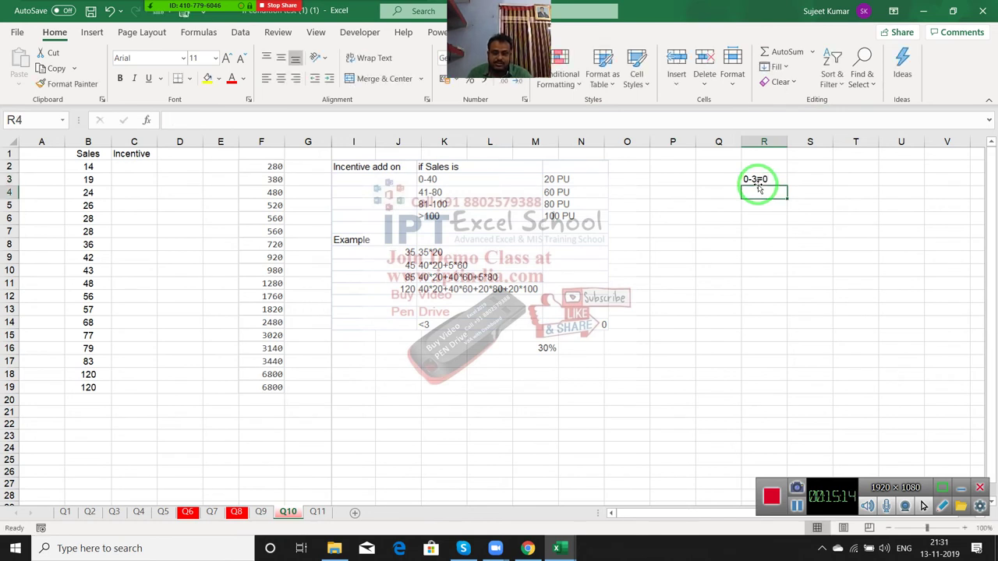
text(3-5=10%)
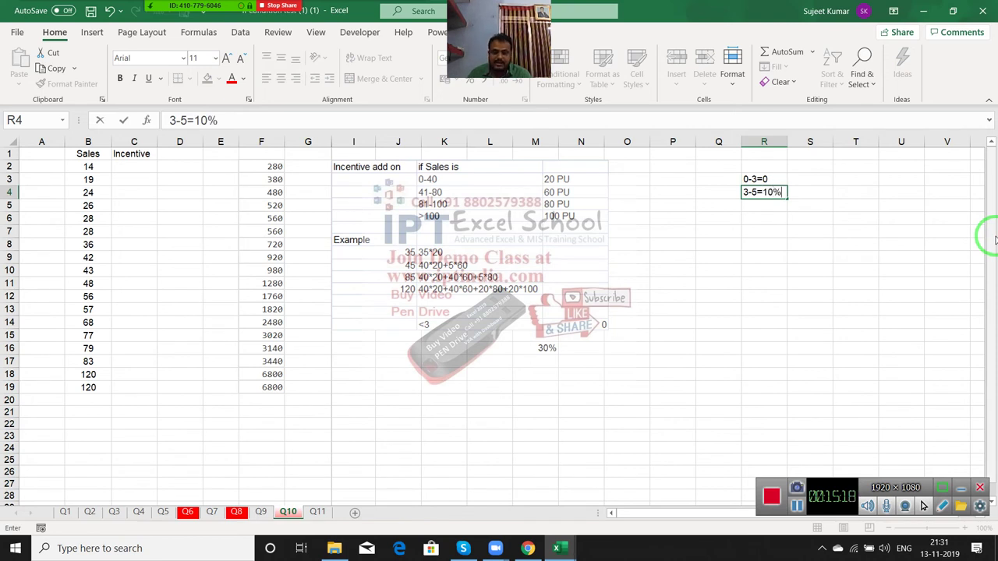
key(Return)
text(5-10=)
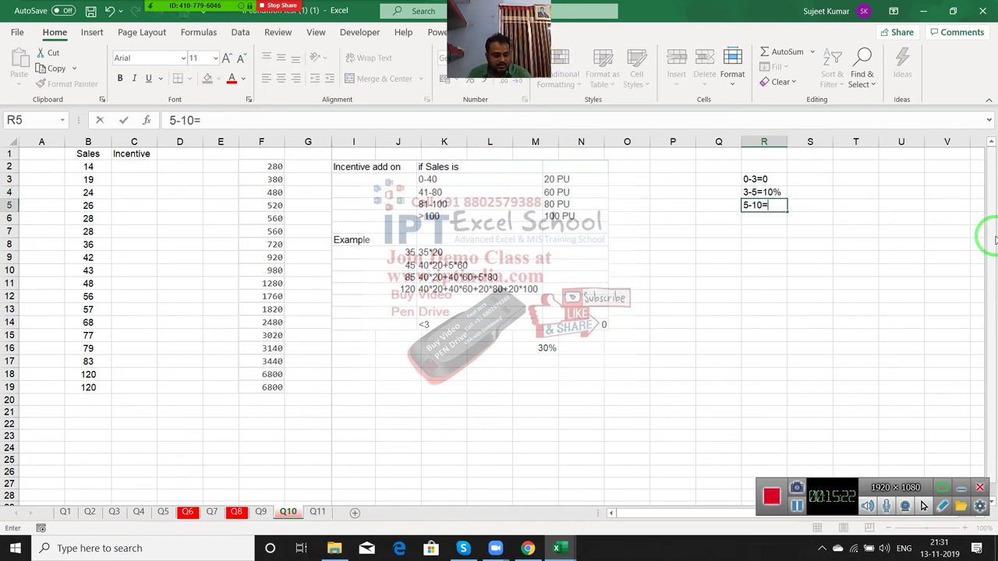
text(20%)
key(Return)
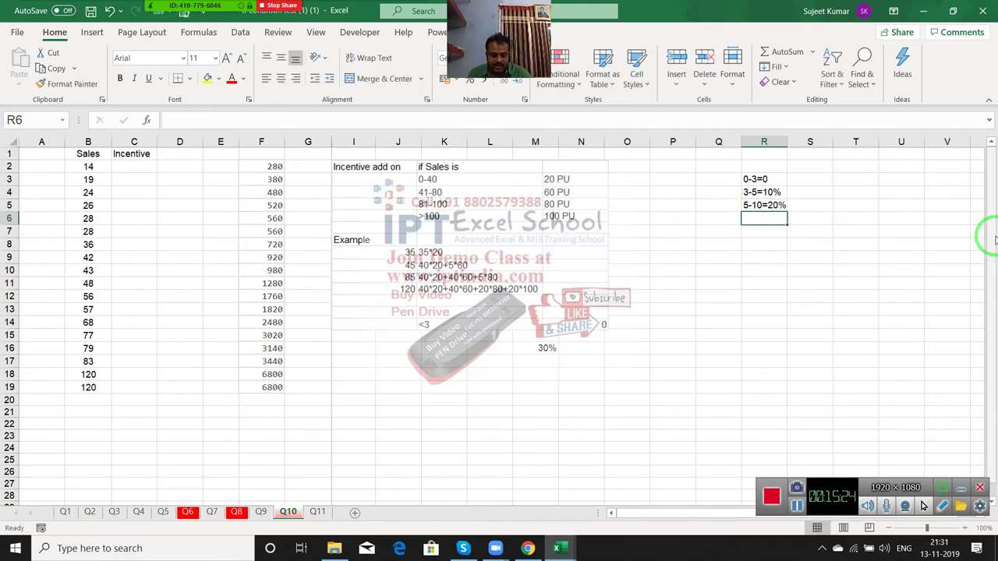
text(>10=30%)
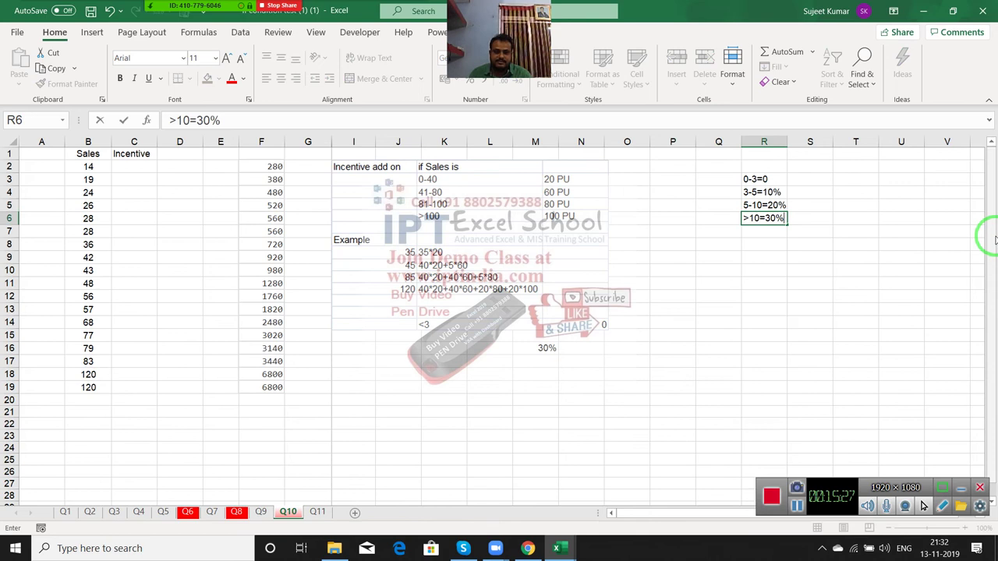
key(Return)
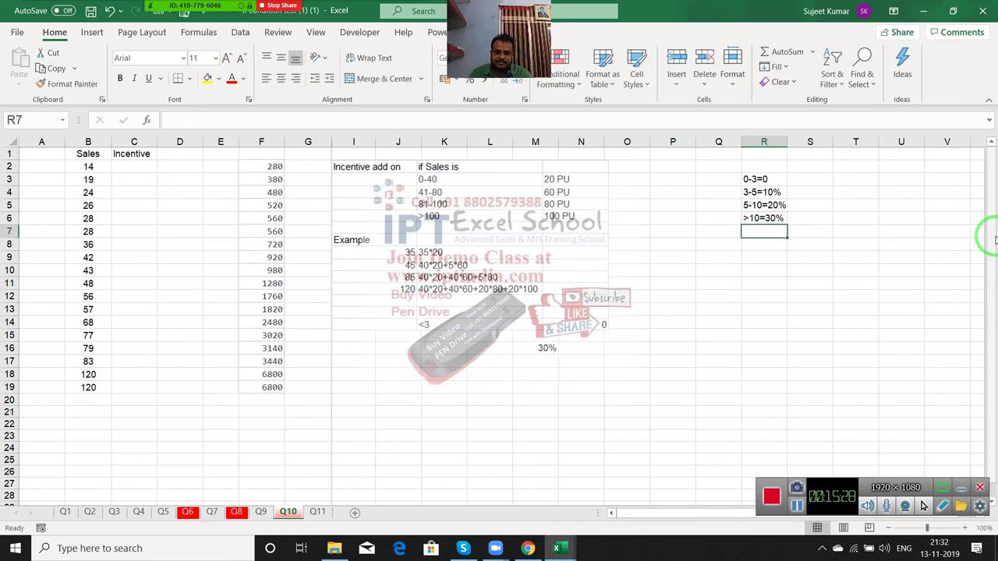
- Enter example sales of 7 in Q9 and the first portion, 3 at rate 0, in R8:S8
key(Down)
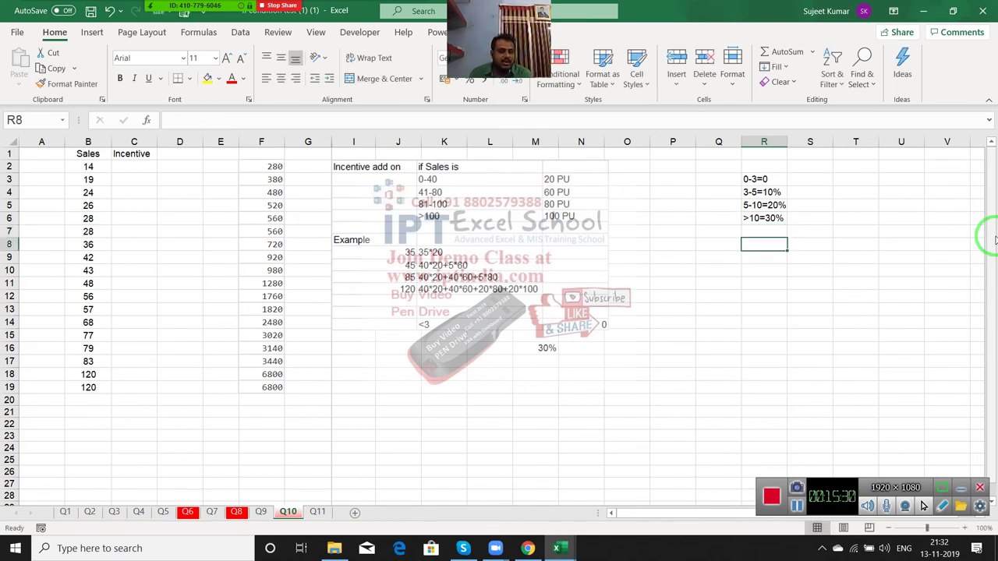
key(Down)
key(Down)
key(Left)
key(Up)
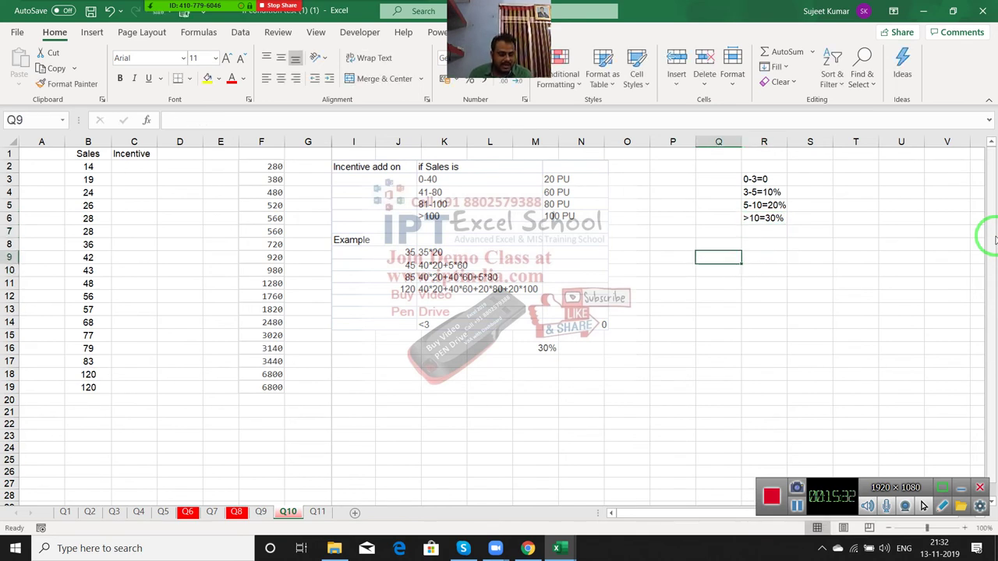
text(7)
key(Right)
key(Up)
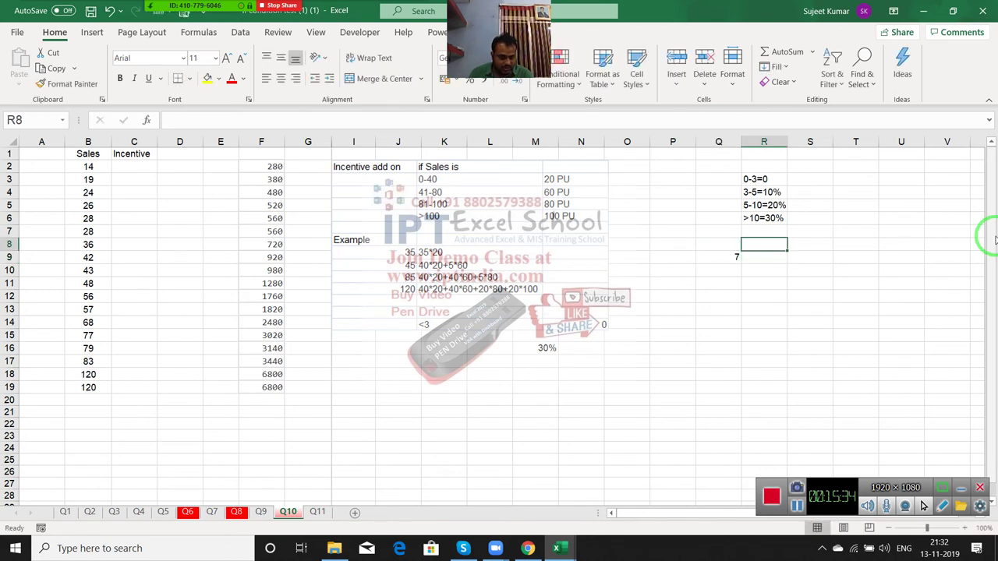
text(3)
key(Right)
text(0)
key(Return)
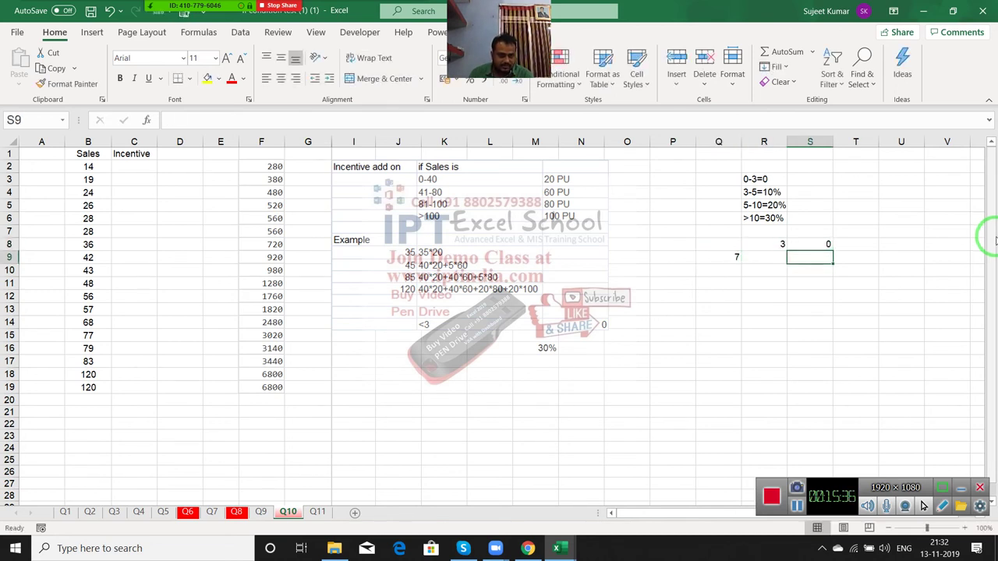
- Add the next portions: 2 at 10% in row 9 and 2 at 20% in row 10
text(2)
key(Right)
text(10)
key(Return)
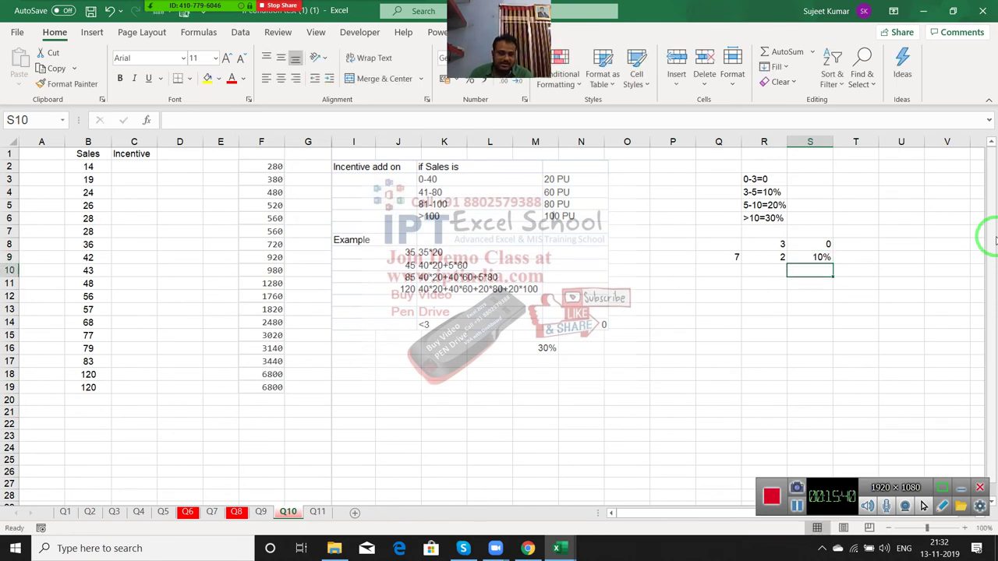
key(Left)
key(Up)
key(Down)
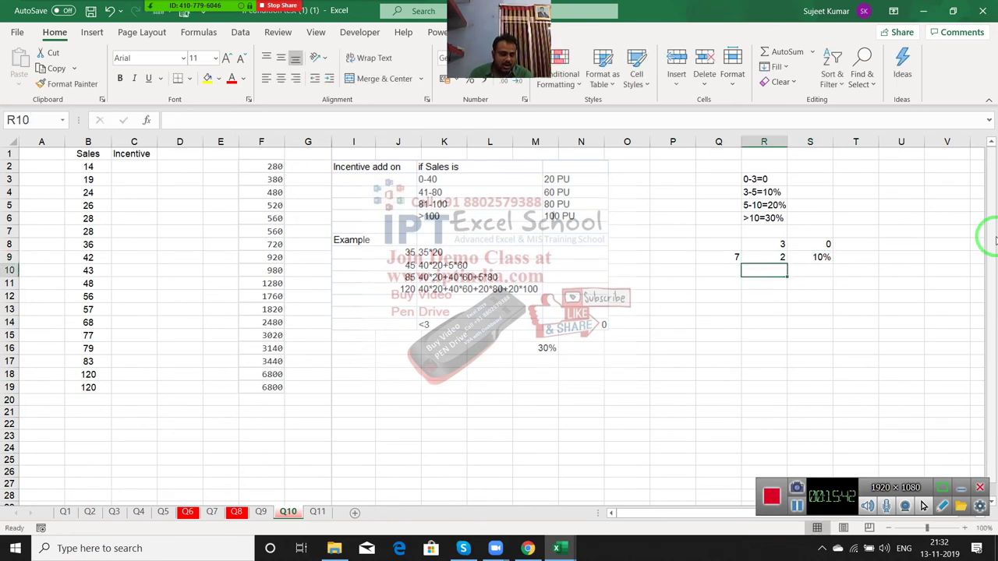
text(2)
key(Tab)
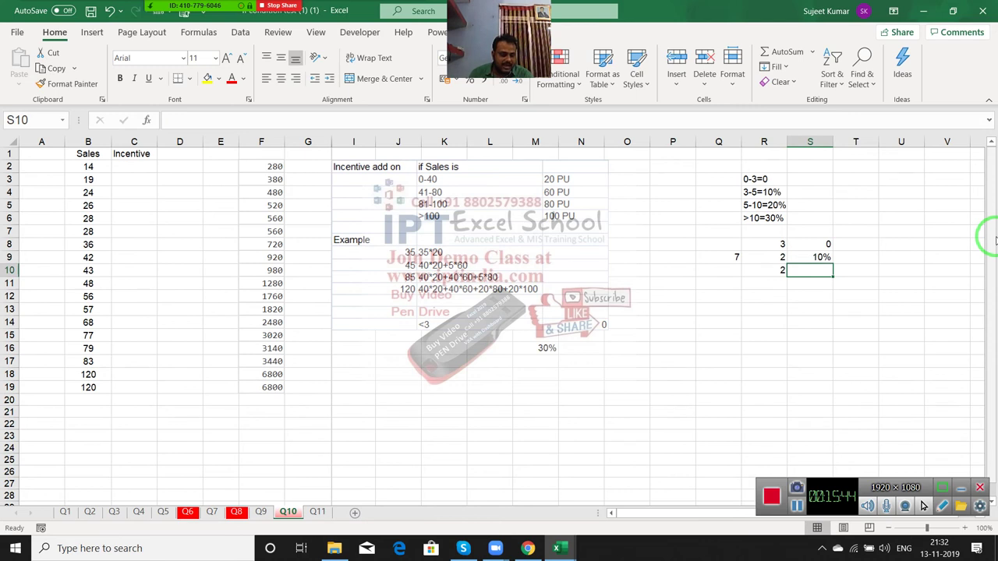
text(20%)
key(Return)
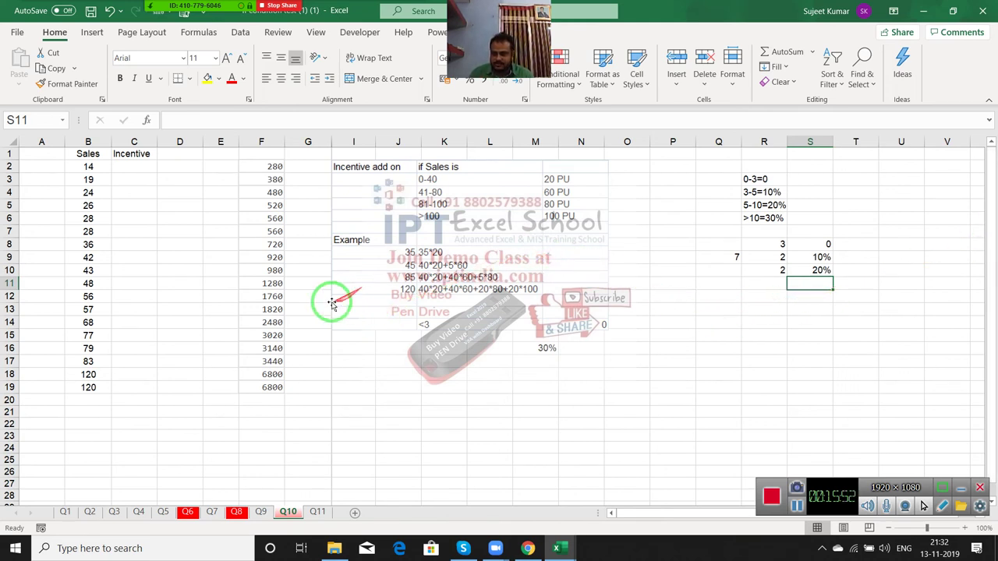
- Select the Incentive column cells, ending on C2
click(134, 202)
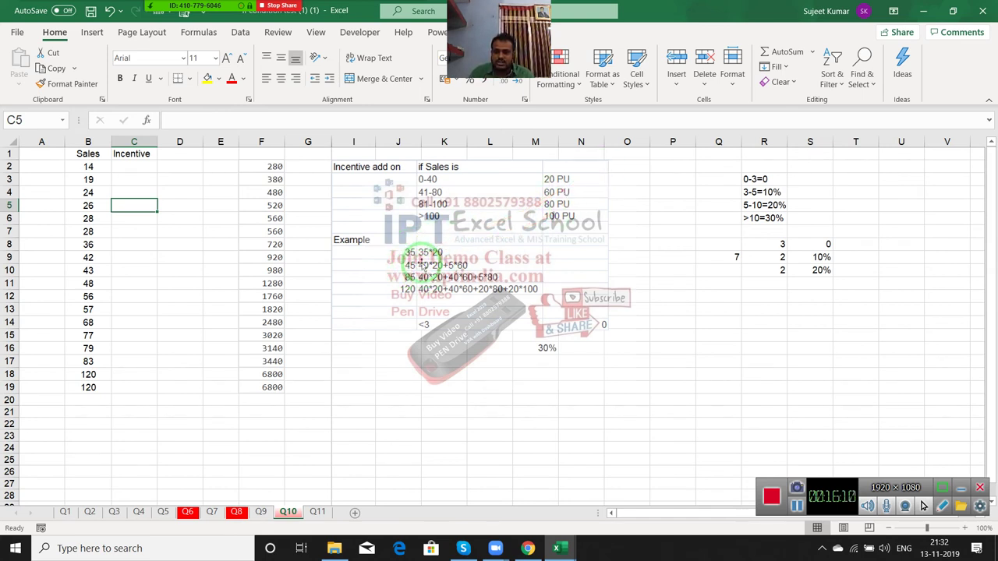
drag(441, 182, 465, 182)
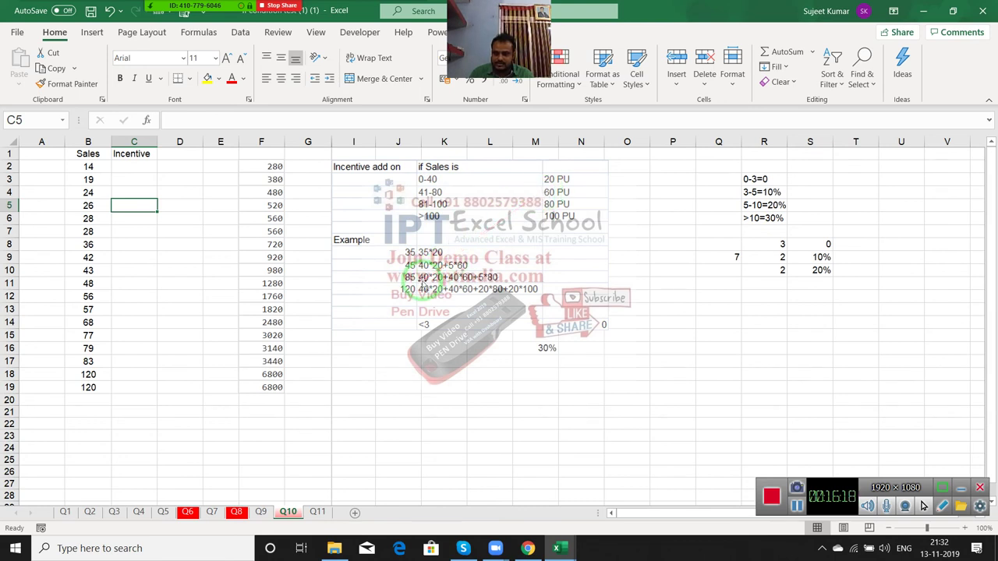
click(137, 165)
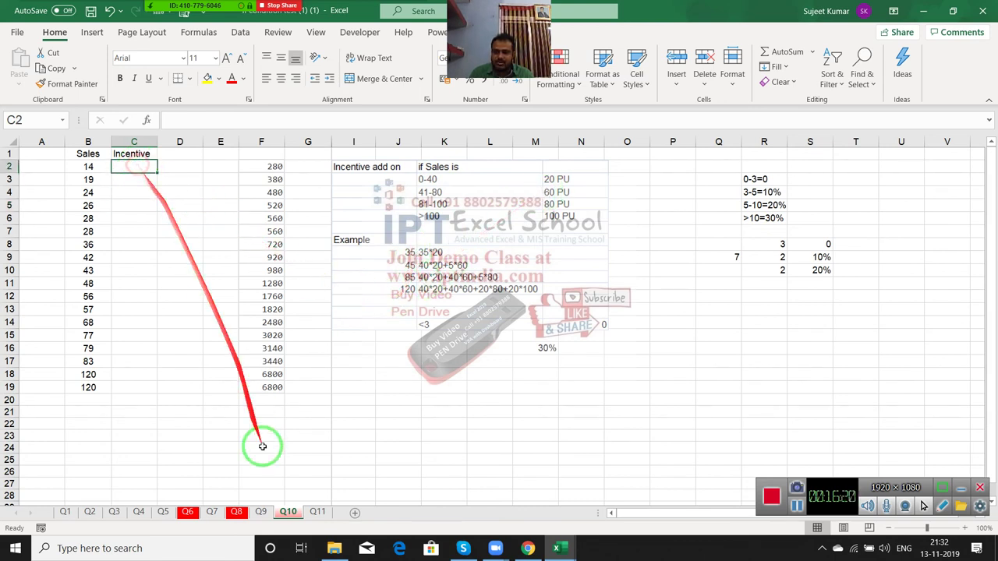
- Switch to the Q11 sheet and back to Q10, then save the workbook
click(314, 513)
click(288, 512)
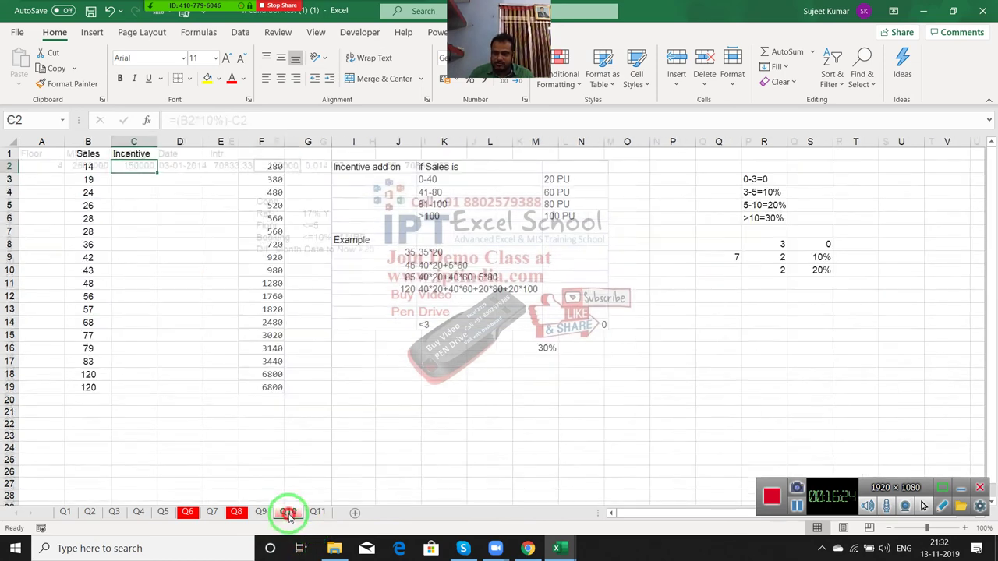
click(91, 11)
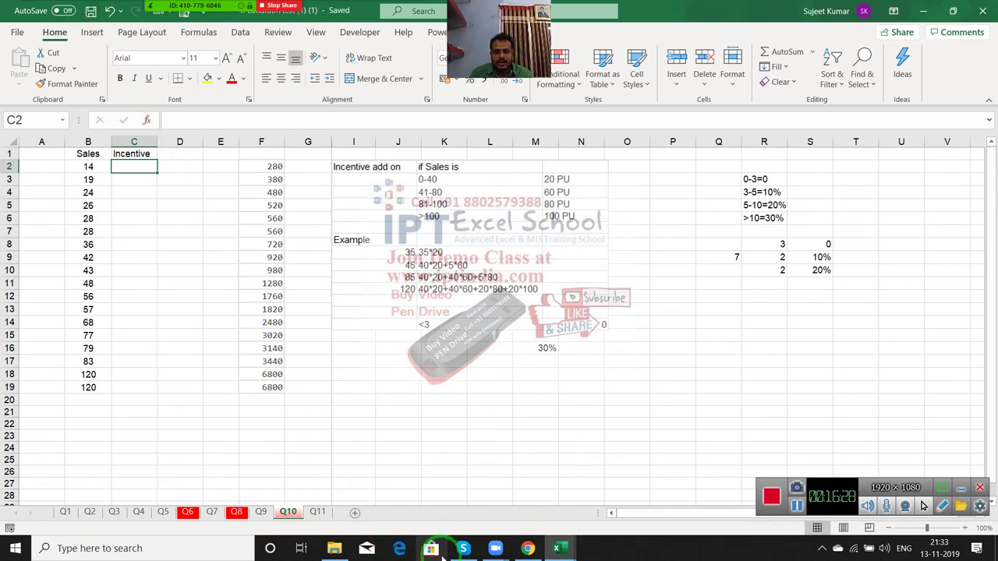
- Start a new Gmail message and move the Zoom participants list out of the way
click(525, 549)
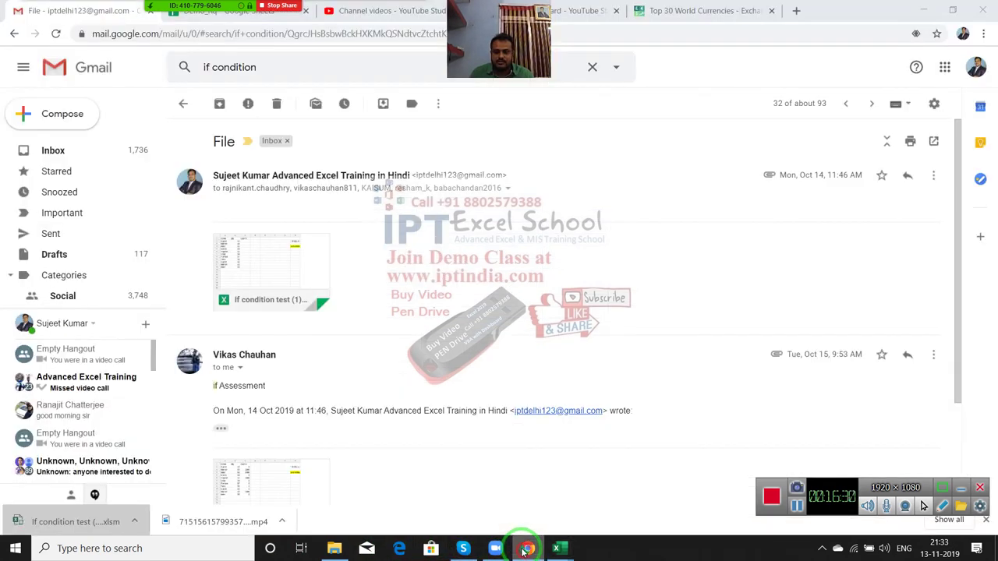
click(44, 118)
click(168, 11)
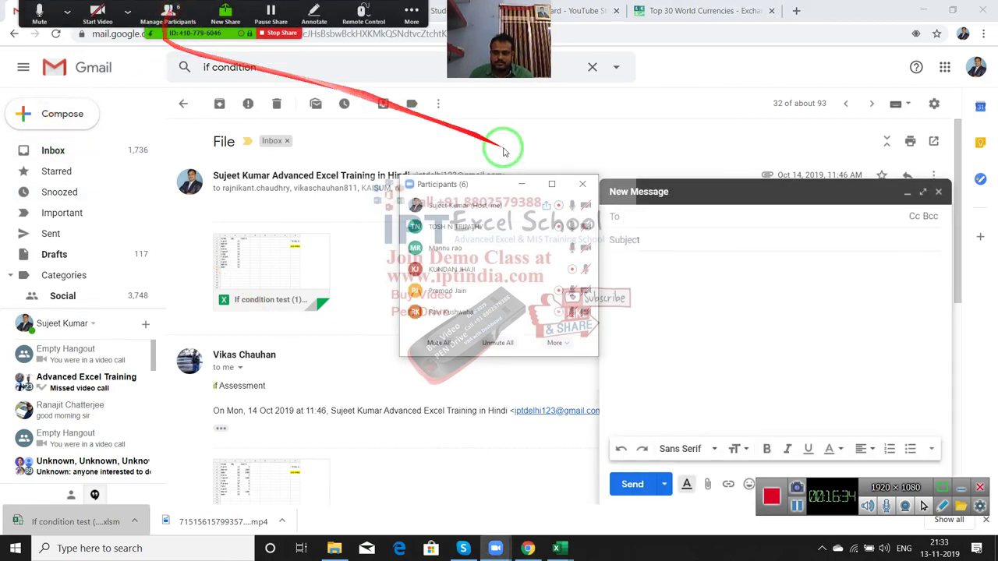
drag(577, 184, 481, 191)
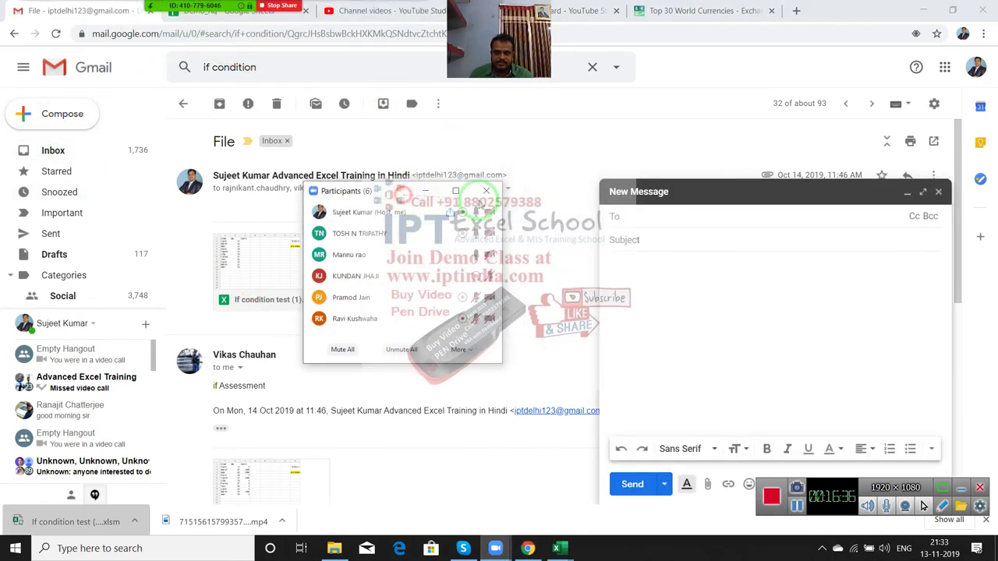
- Add the five class participants as recipients by picking each from the name suggestions
click(642, 220)
text(t)
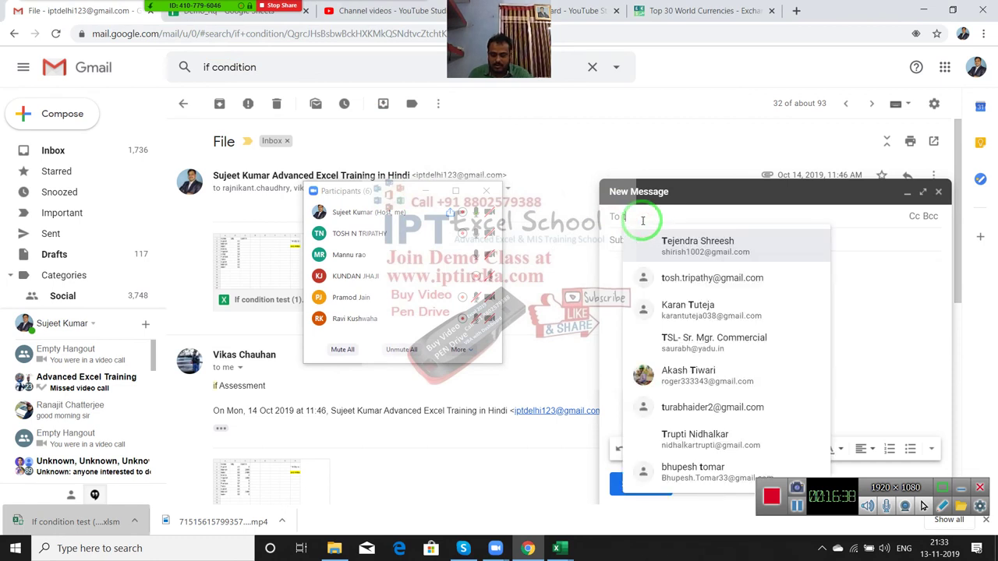
text(os)
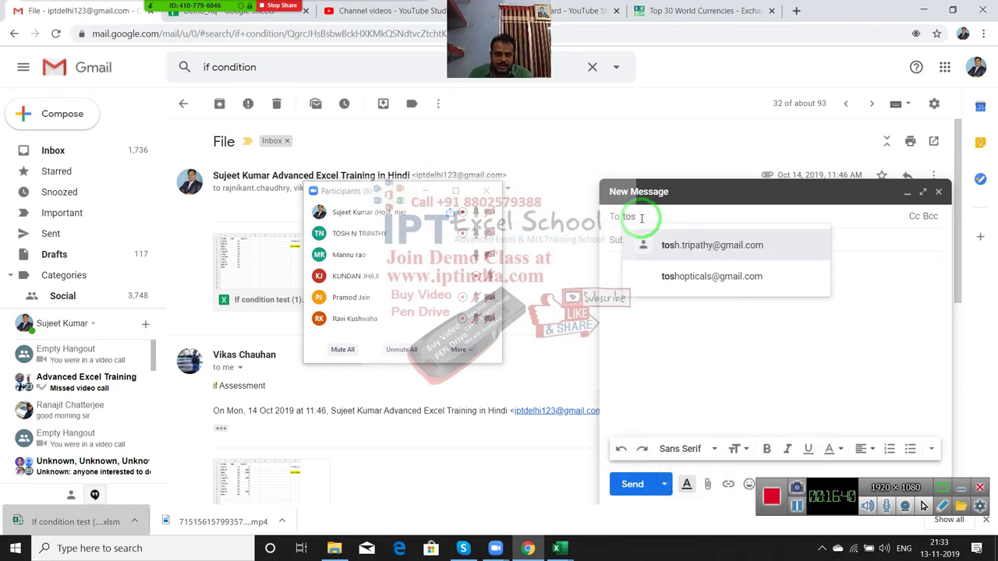
click(683, 257)
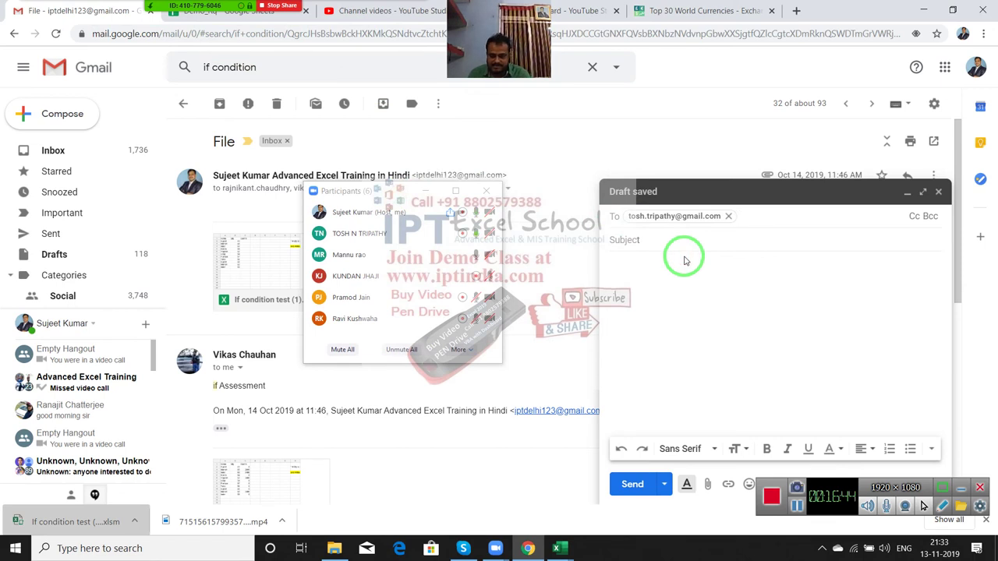
text(man)
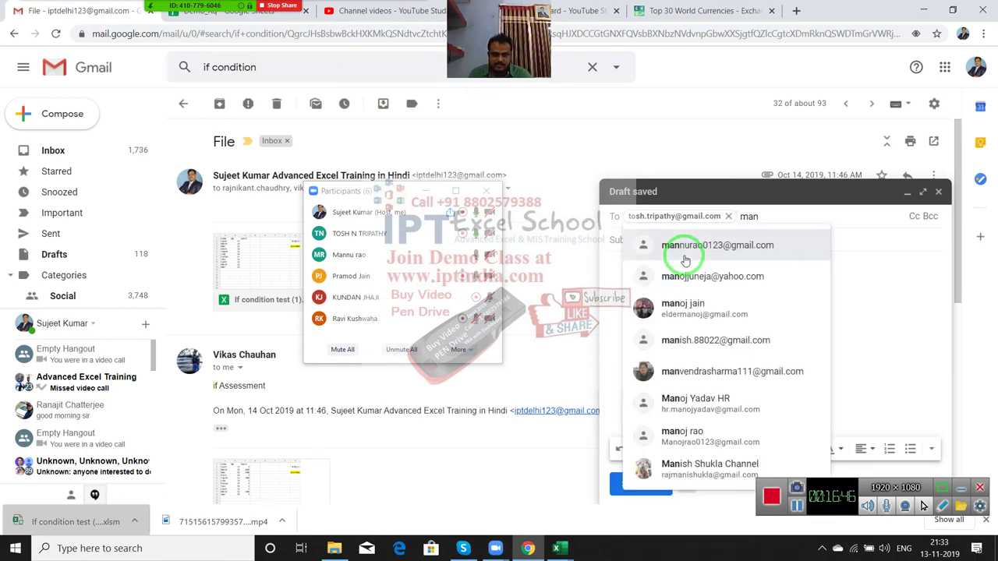
click(684, 260)
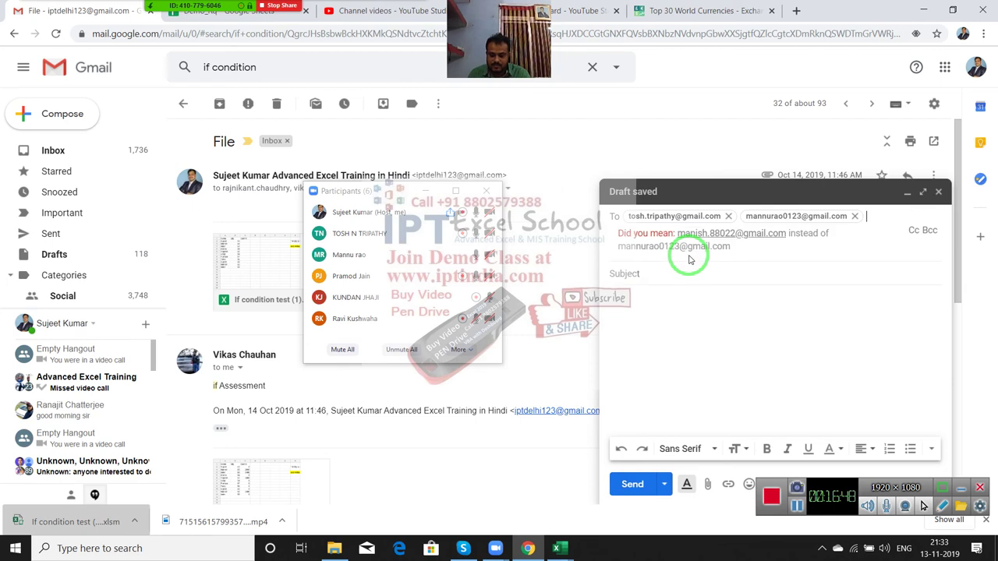
text(pramo)
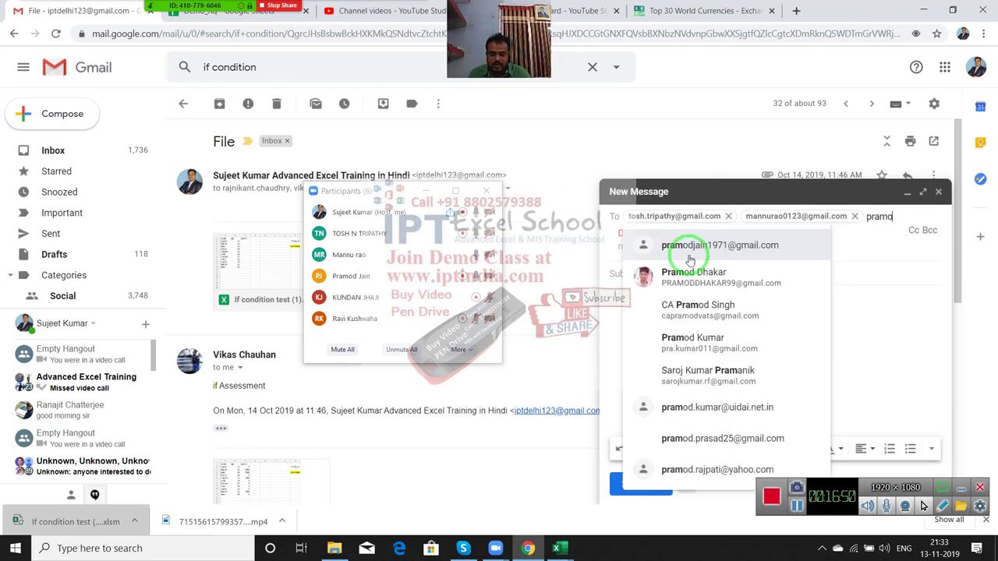
click(686, 255)
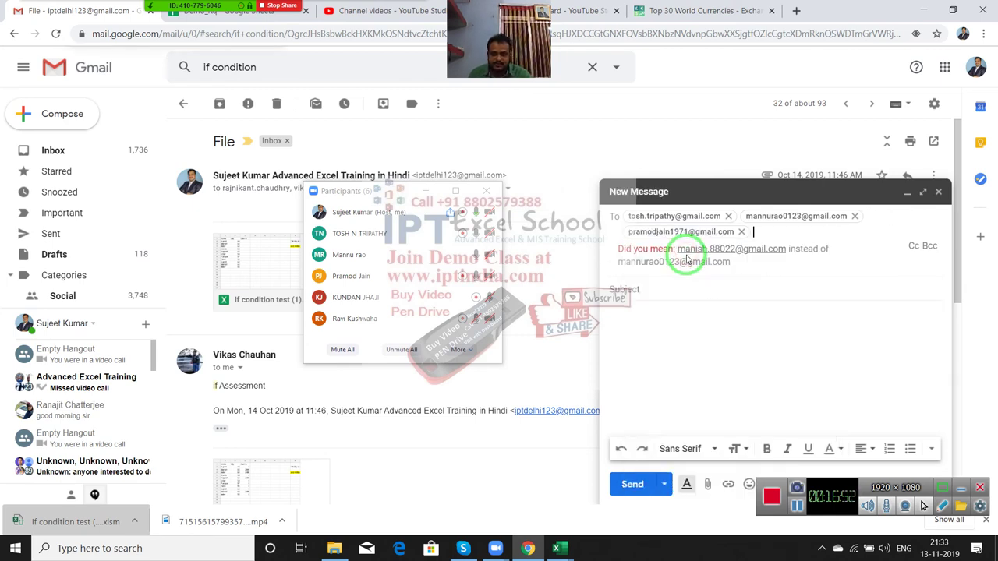
text(ku)
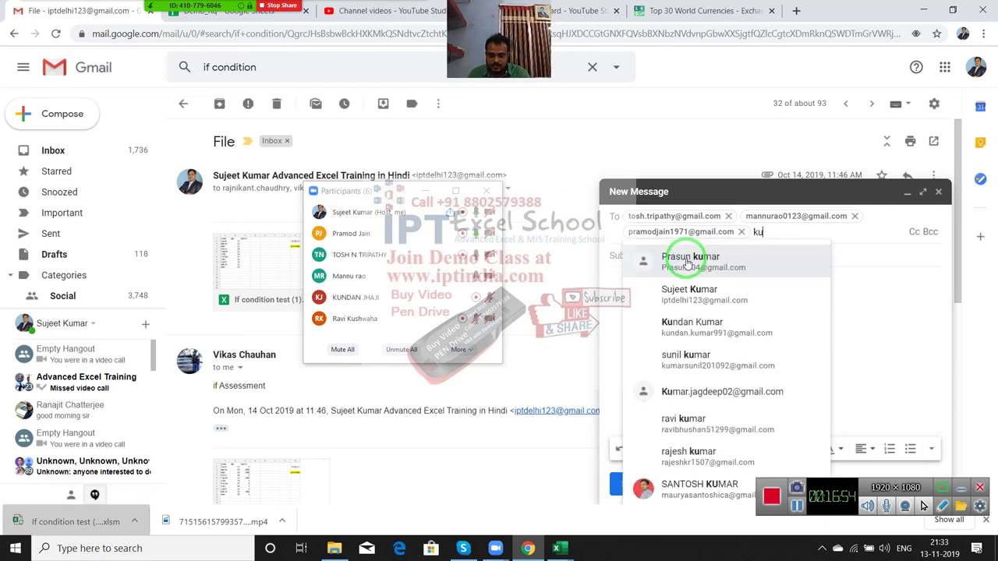
text(nd)
click(686, 262)
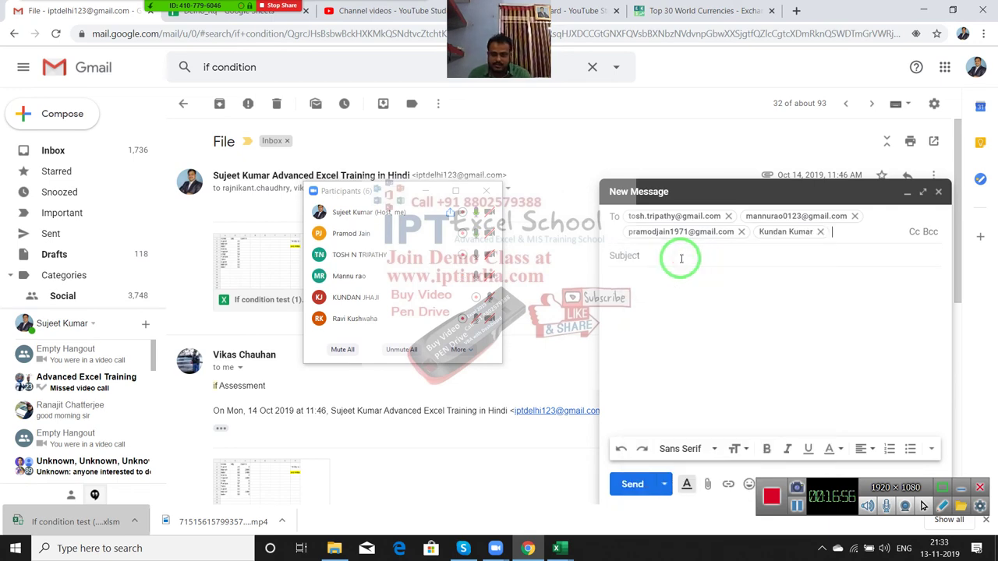
text(ravi)
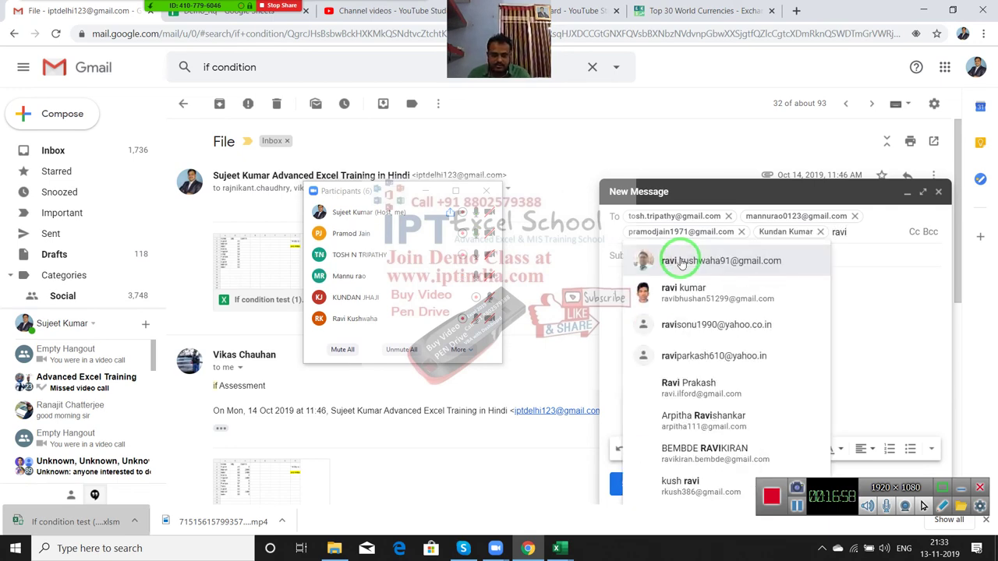
click(681, 263)
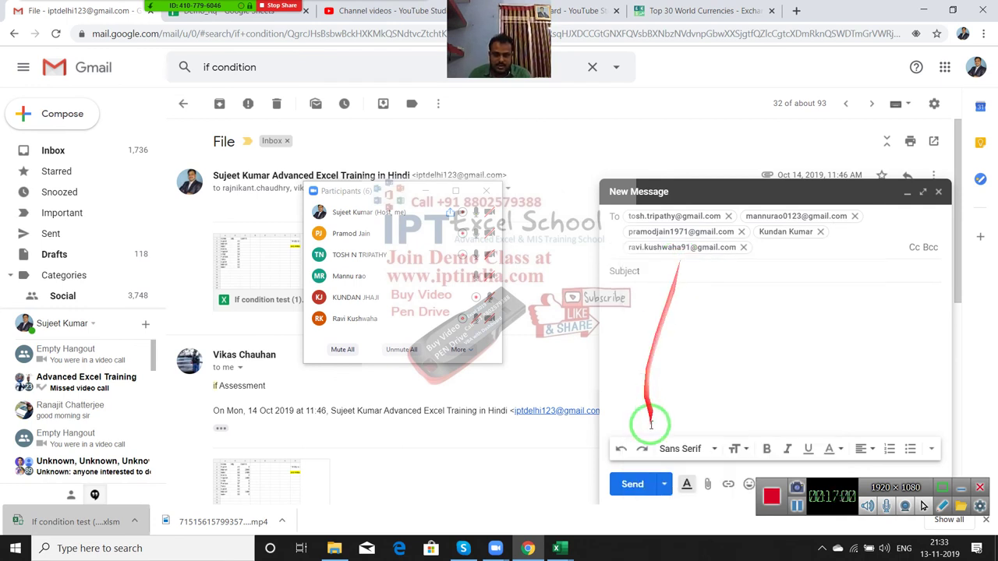
- Give the message the subject 'file'
click(637, 273)
text(f)
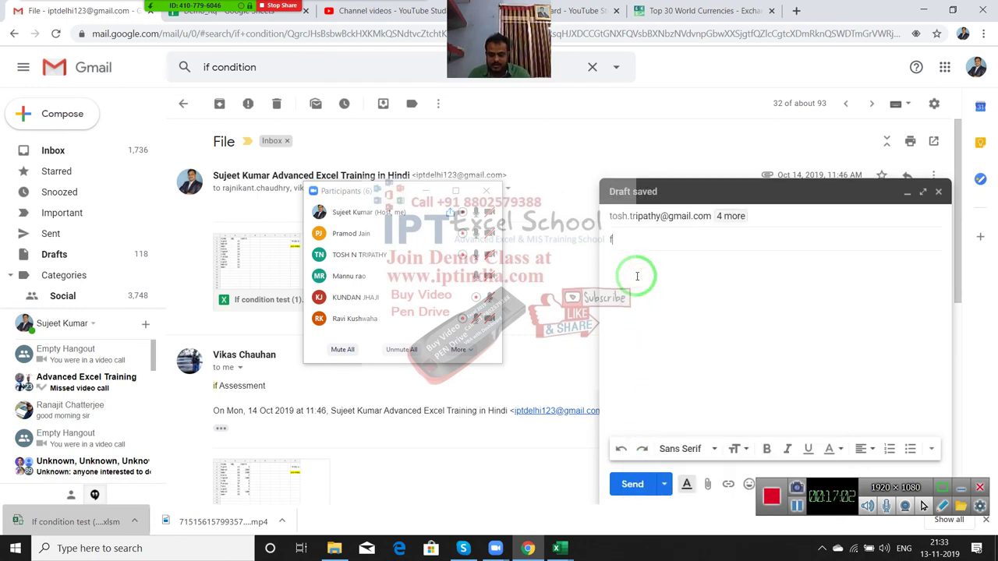
text(ile)
click(637, 276)
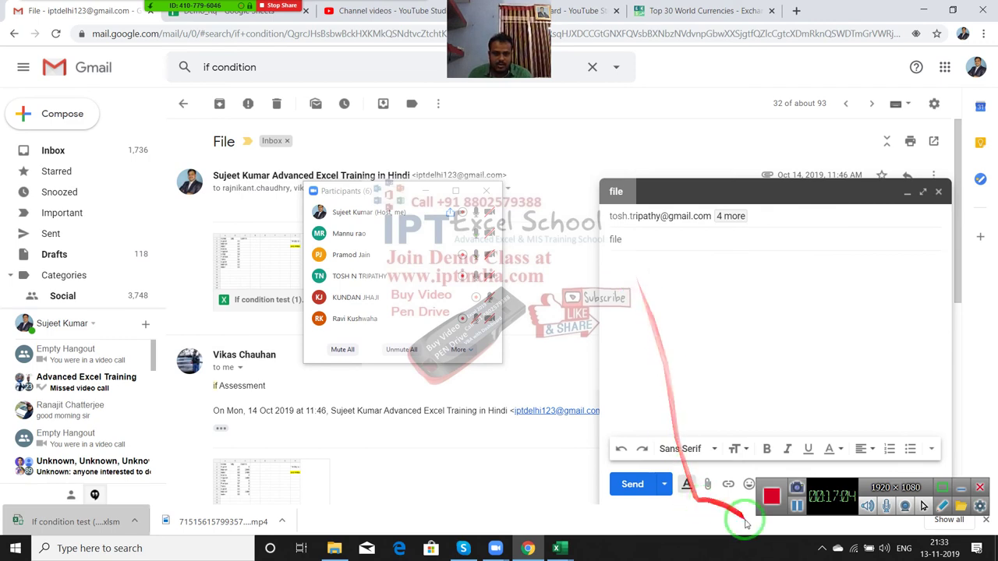
- Attach 'If condition test (1) (1).xlsm' from the Downloads folder to the message
click(708, 485)
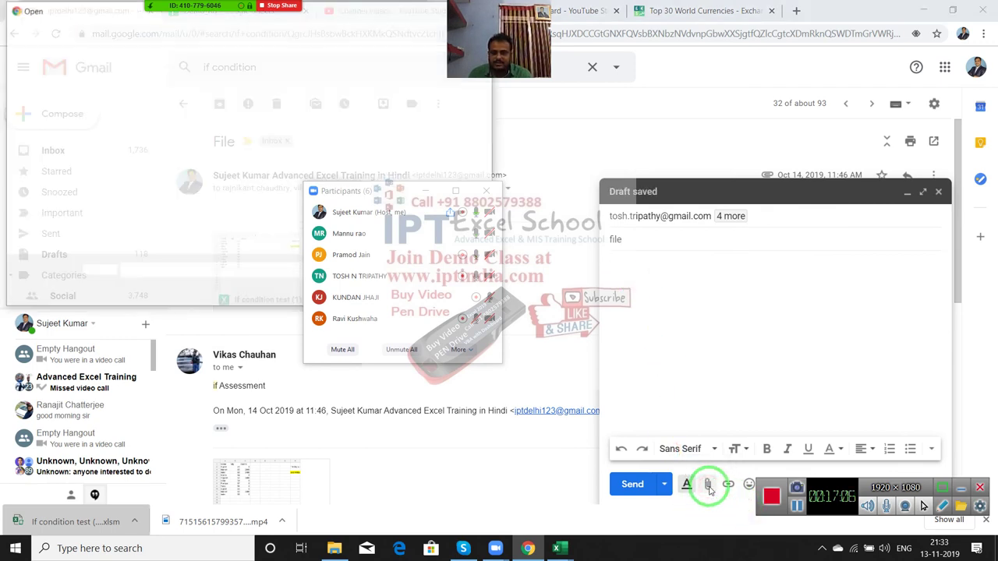
click(296, 110)
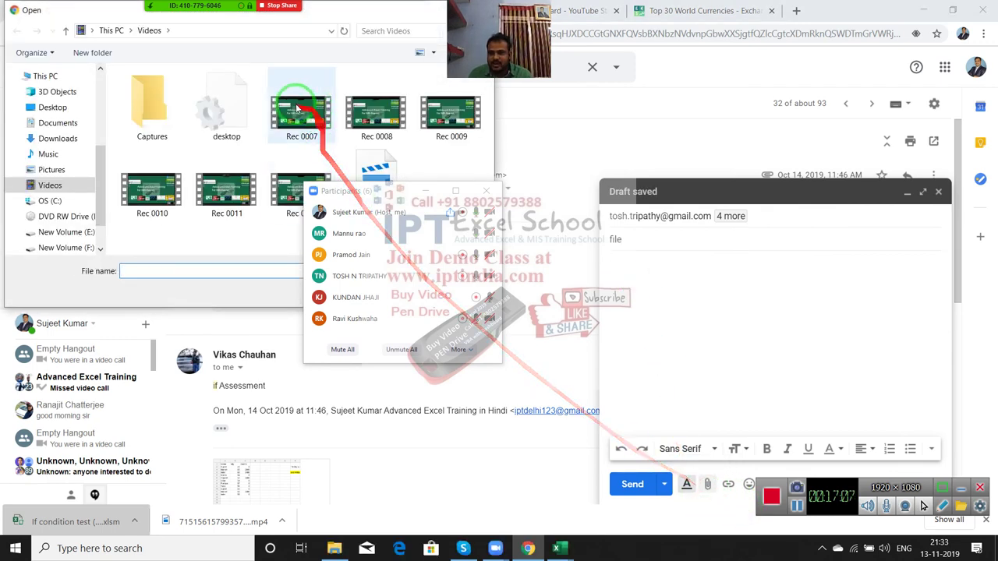
click(69, 124)
click(63, 138)
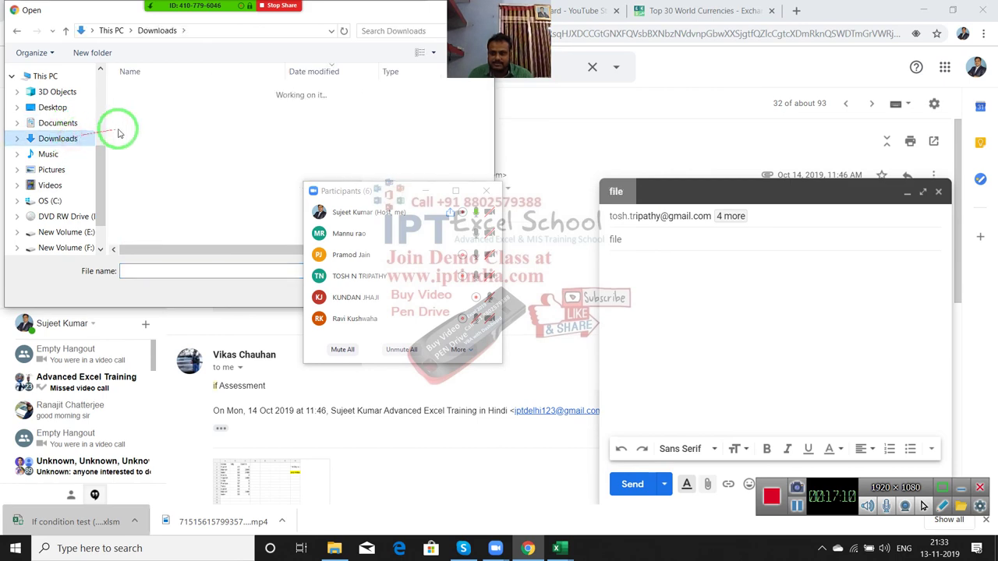
click(208, 115)
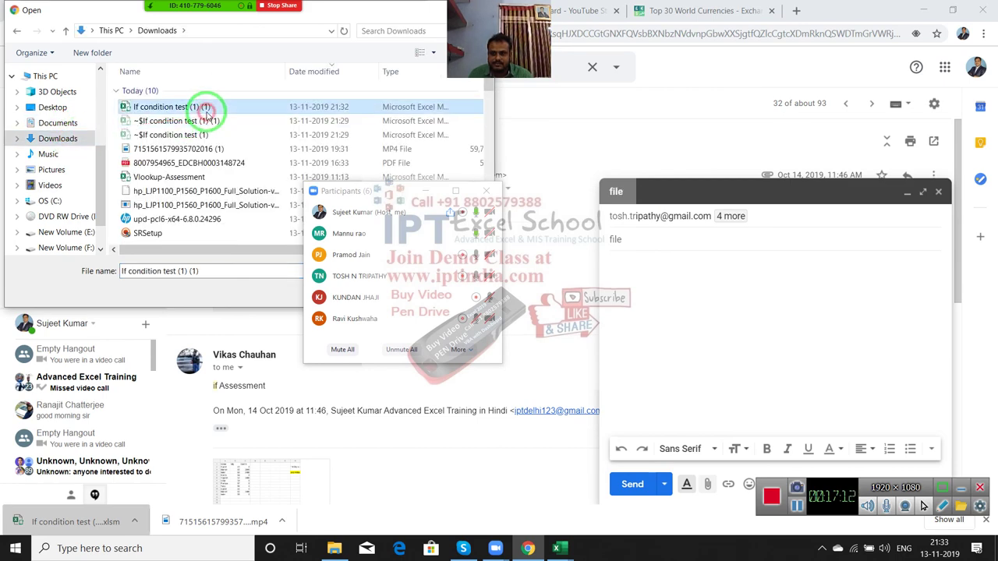
double_click(206, 110)
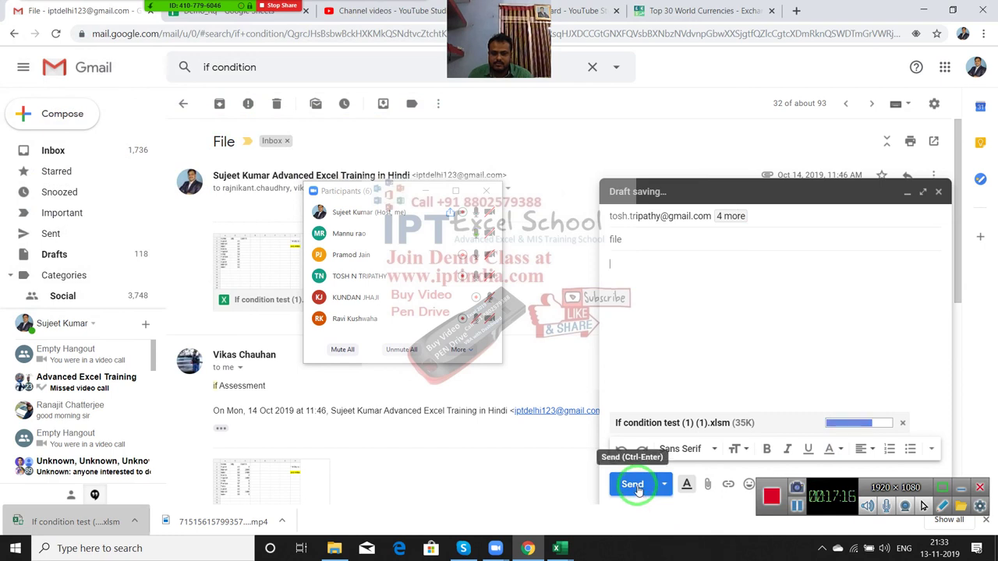
- Put the dropped first participant back in the To field from the suggestions
click(729, 217)
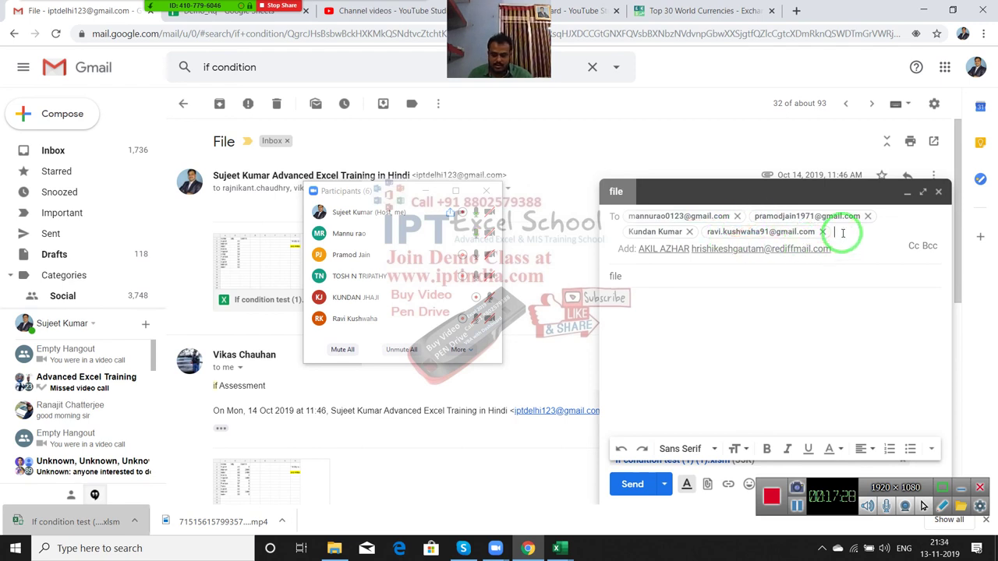
text(tos)
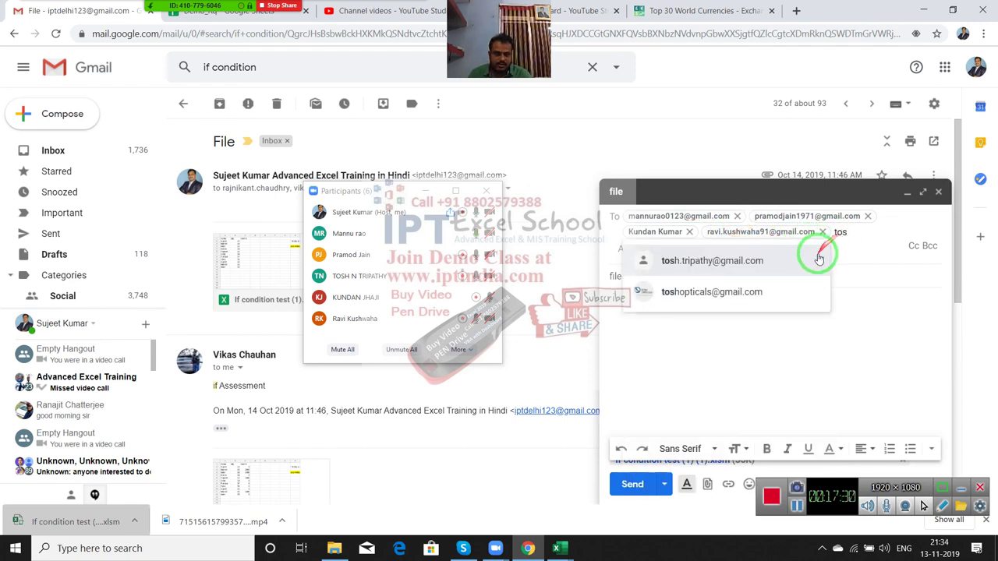
click(808, 260)
click(799, 278)
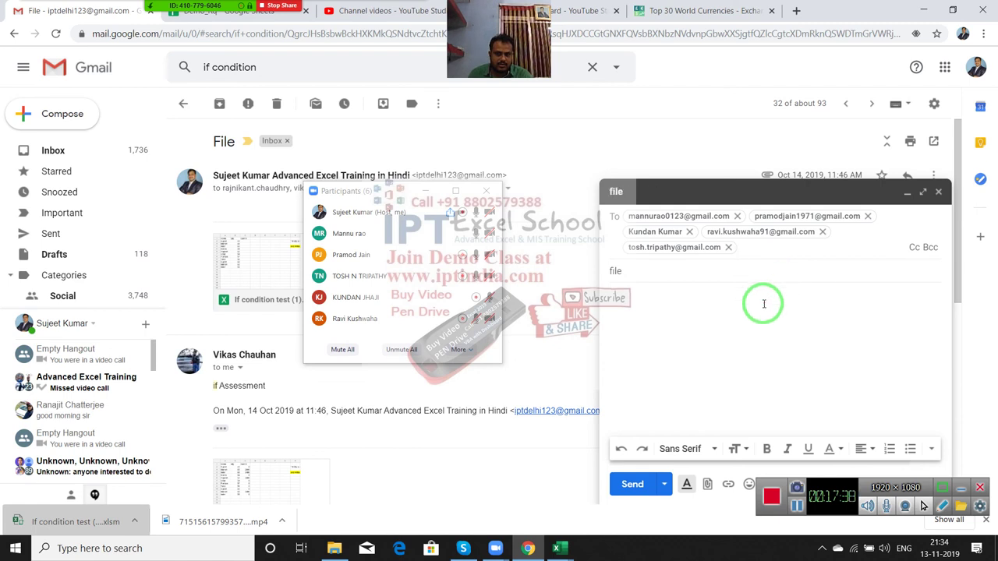
- Send the message with the workbook attached and show the desktop
click(764, 304)
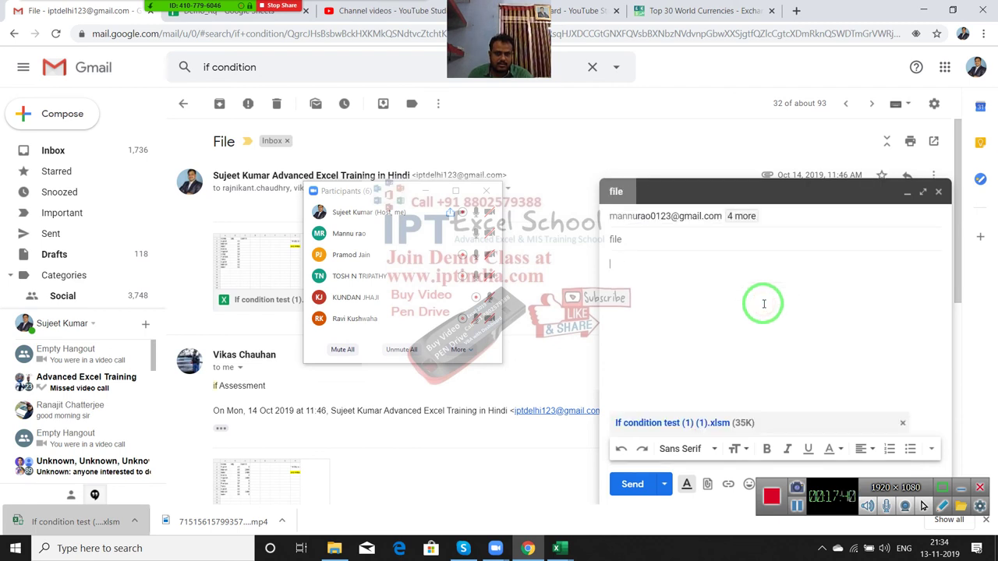
click(633, 485)
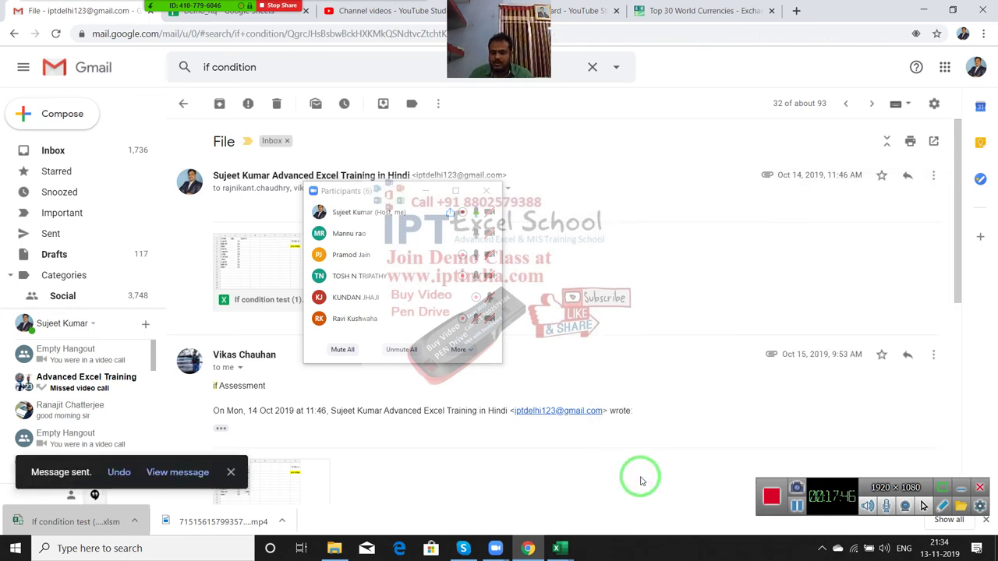
key(super+d)
- End the Zoom meeting for all participants from the More menu's End Meeting option
click(127, 11)
click(412, 11)
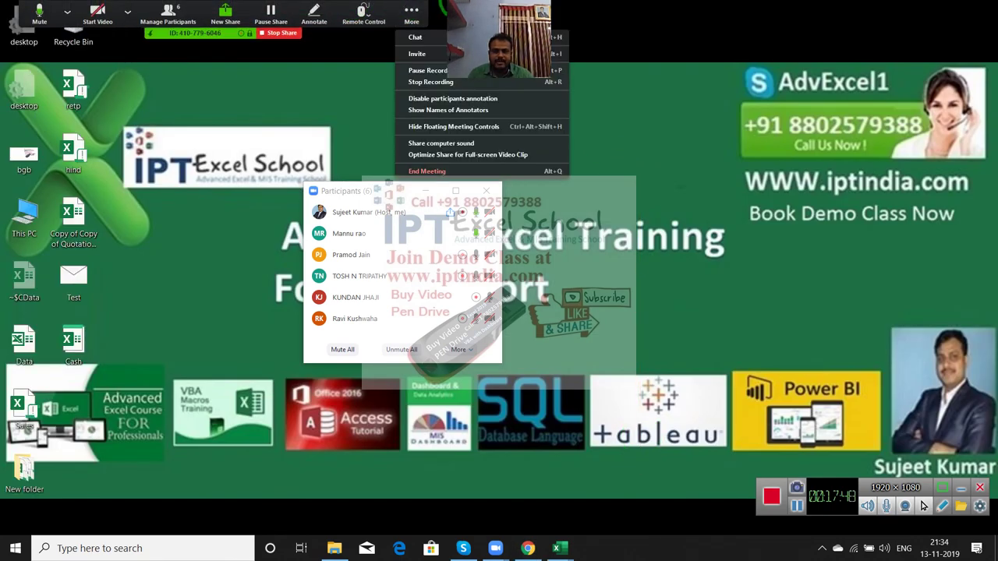
click(417, 13)
click(417, 13)
click(421, 15)
click(425, 19)
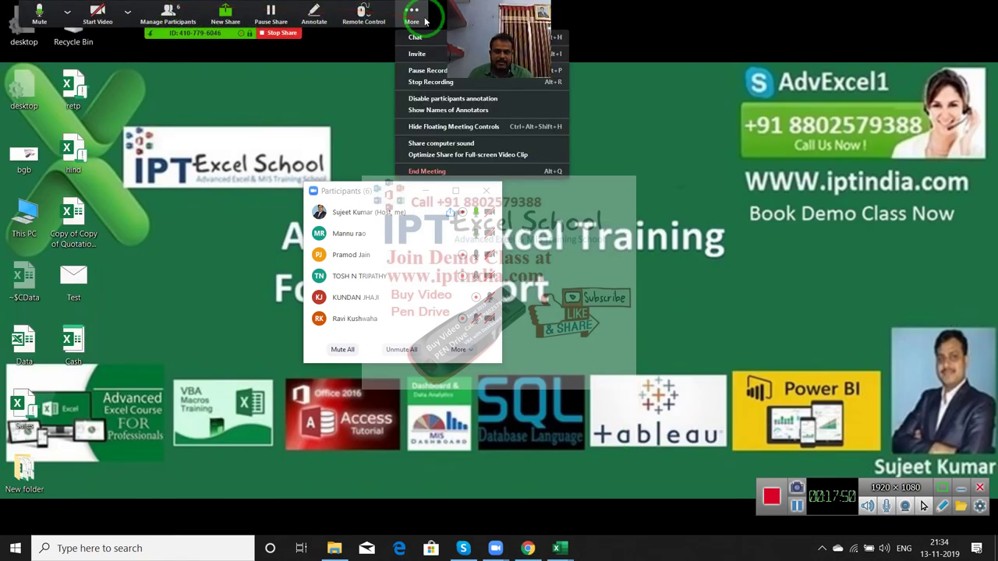
click(442, 172)
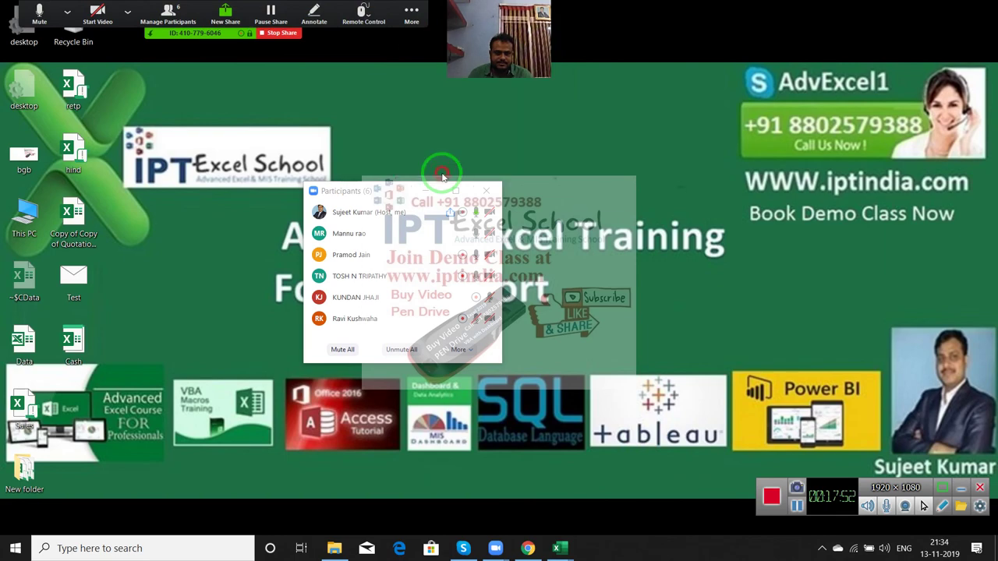
click(491, 309)
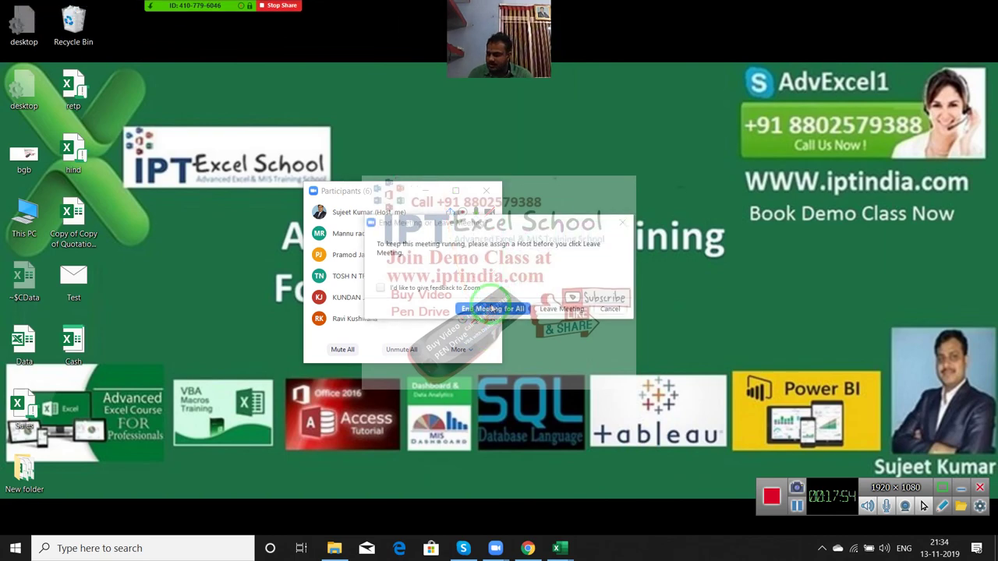